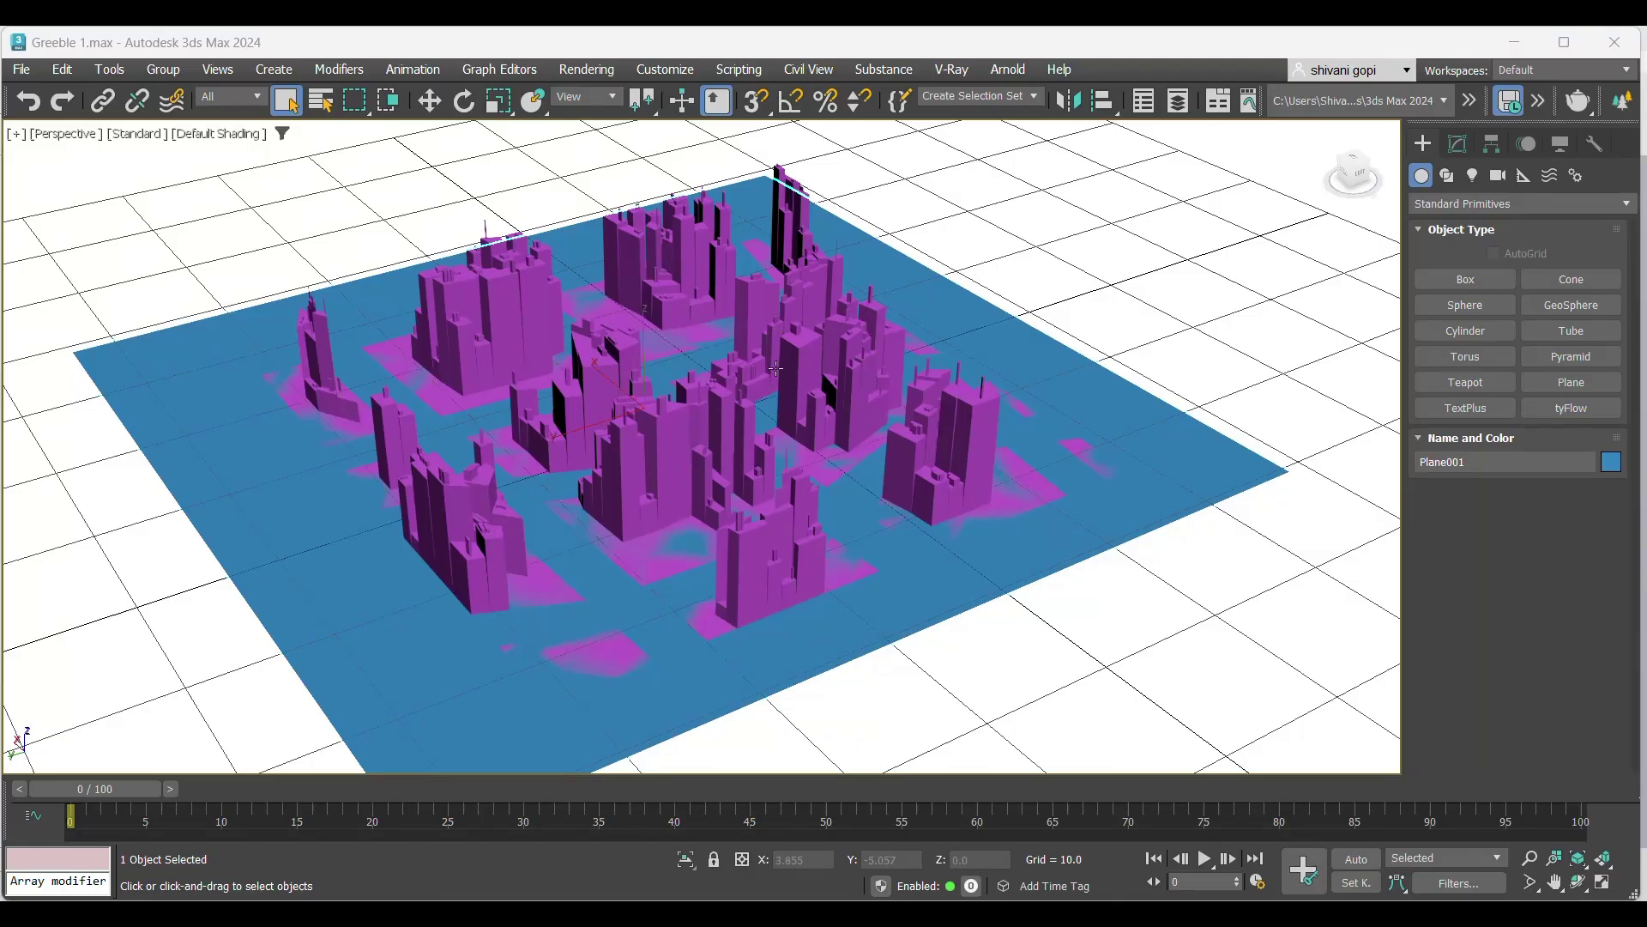
# Pan over the city, then crossing-select the blue ground plane and pink greeble massing together.
pyautogui.moveTo(777, 369); pyautogui.dragTo(823, 486, button='middle')
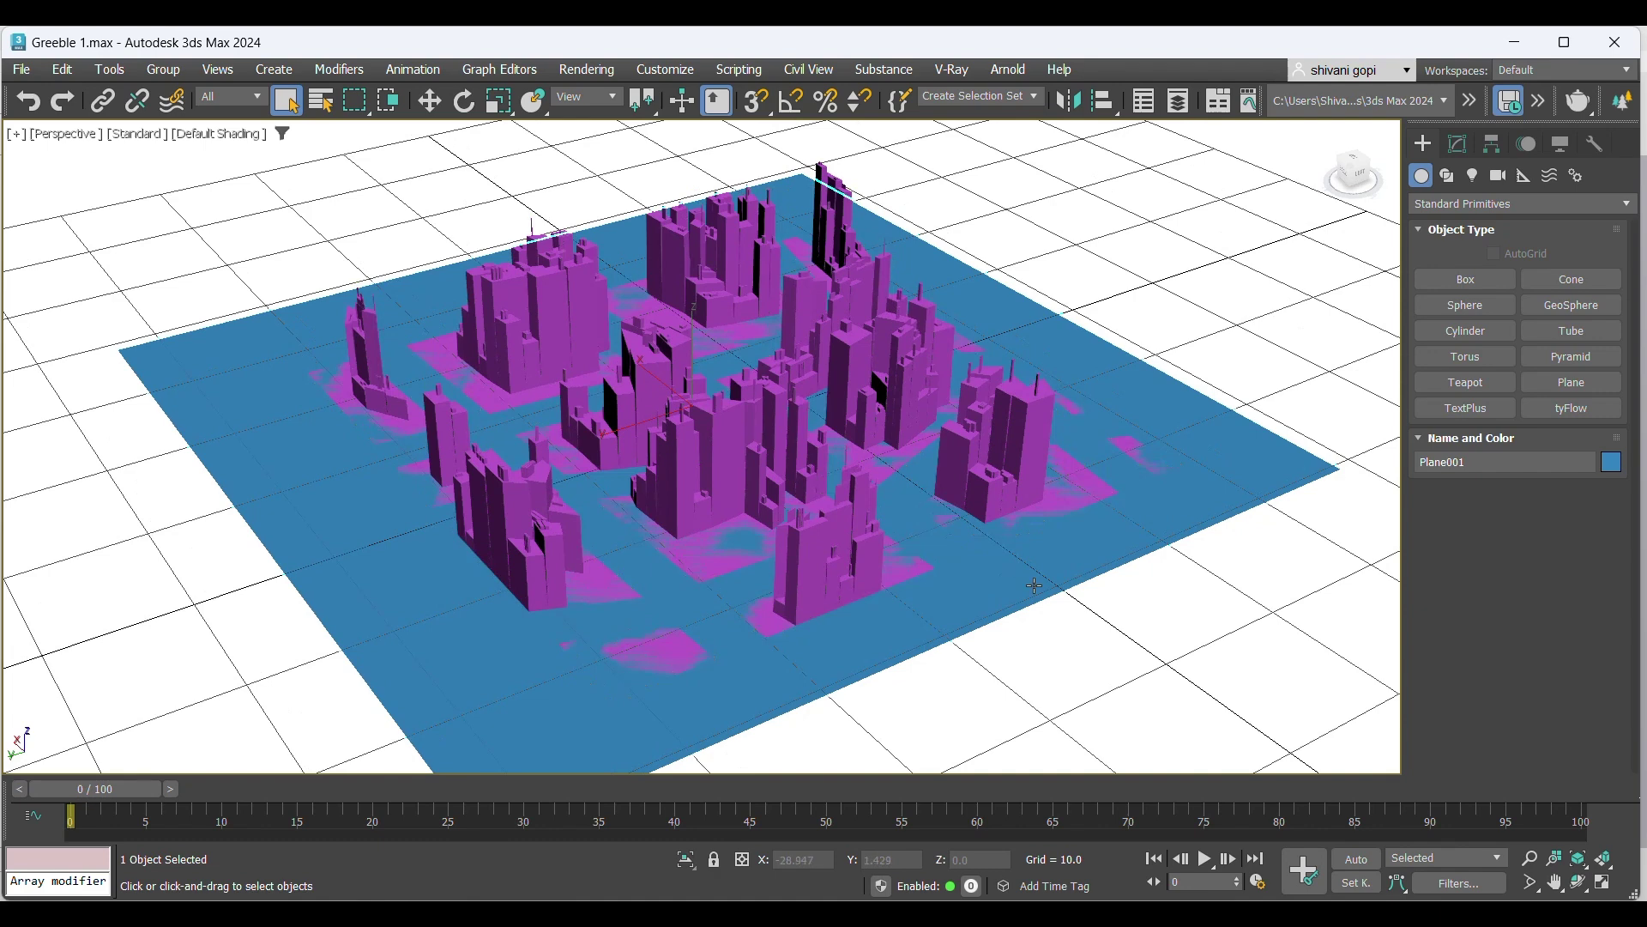
pyautogui.keyDown('alt'); pyautogui.moveTo(1135, 641); pyautogui.dragTo(1133, 394, button='middle'); pyautogui.keyUp('alt')
pyautogui.moveTo(1107, 320); pyautogui.dragTo(1104, 326, button='middle')
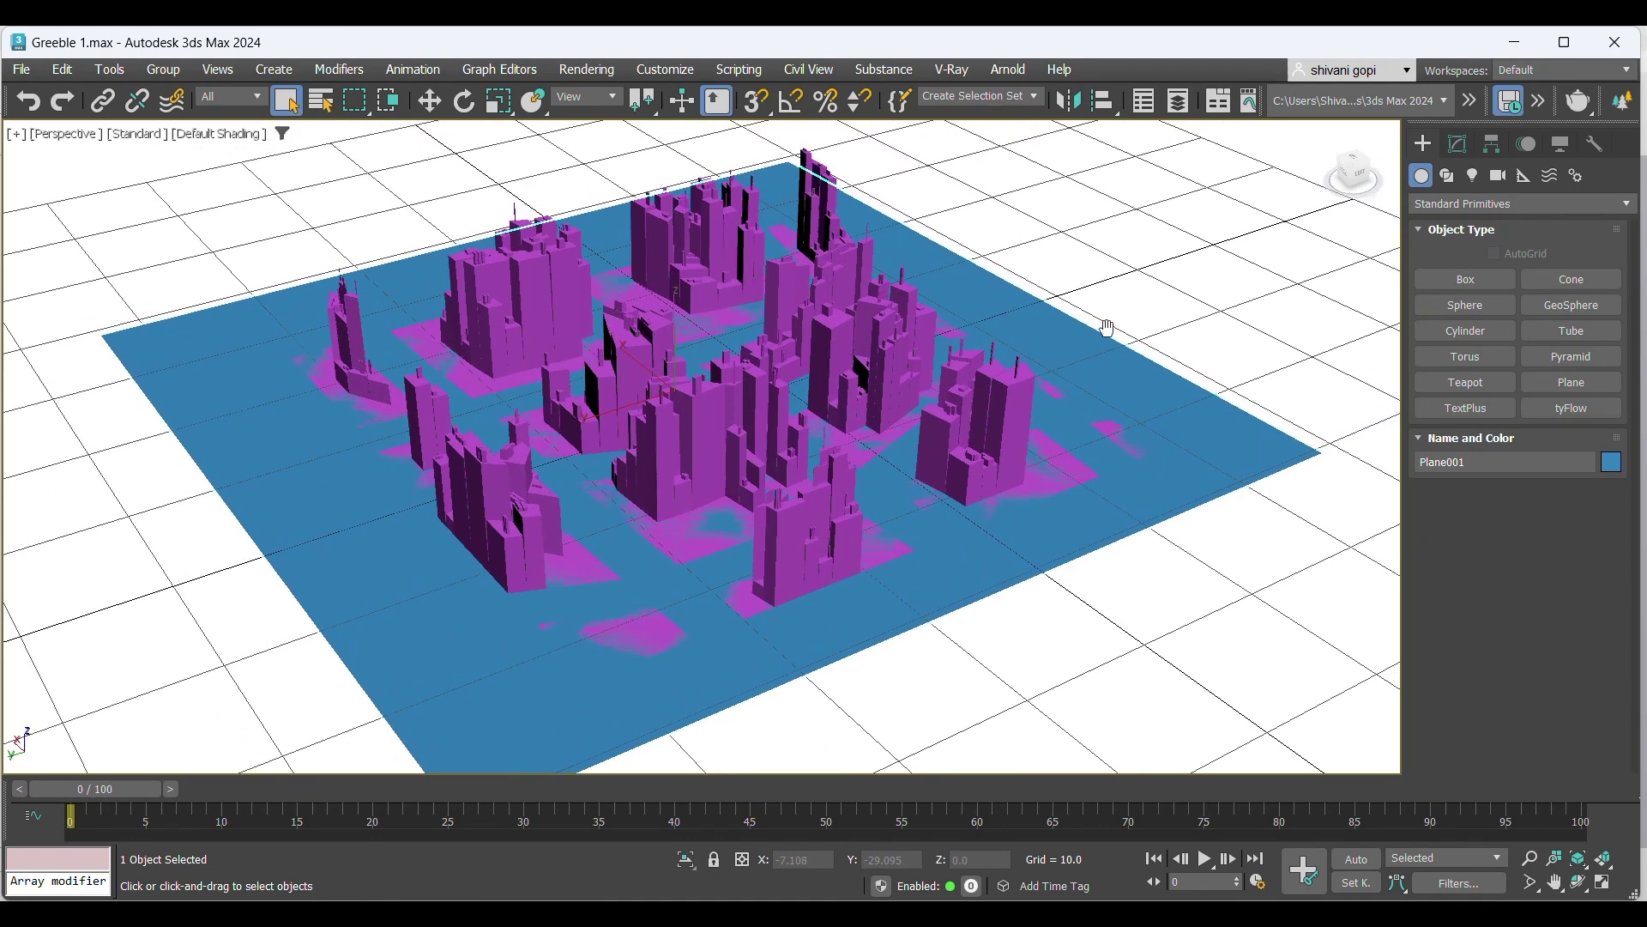
pyautogui.moveTo(1152, 194); pyautogui.dragTo(269, 641)
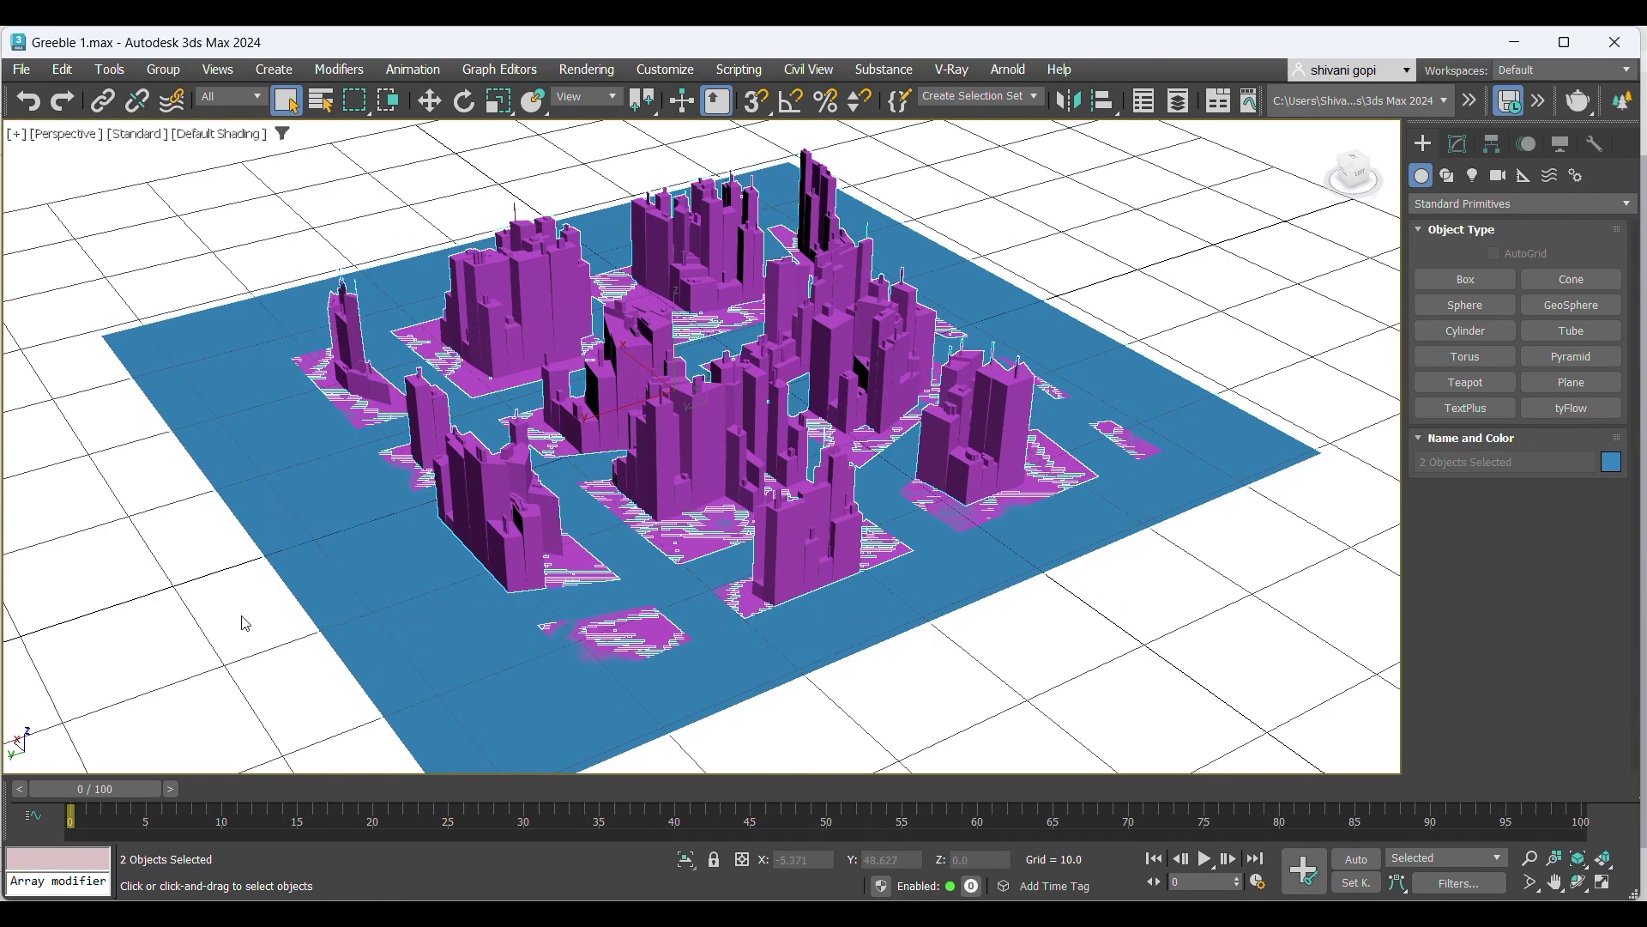
pyautogui.click(703, 450)
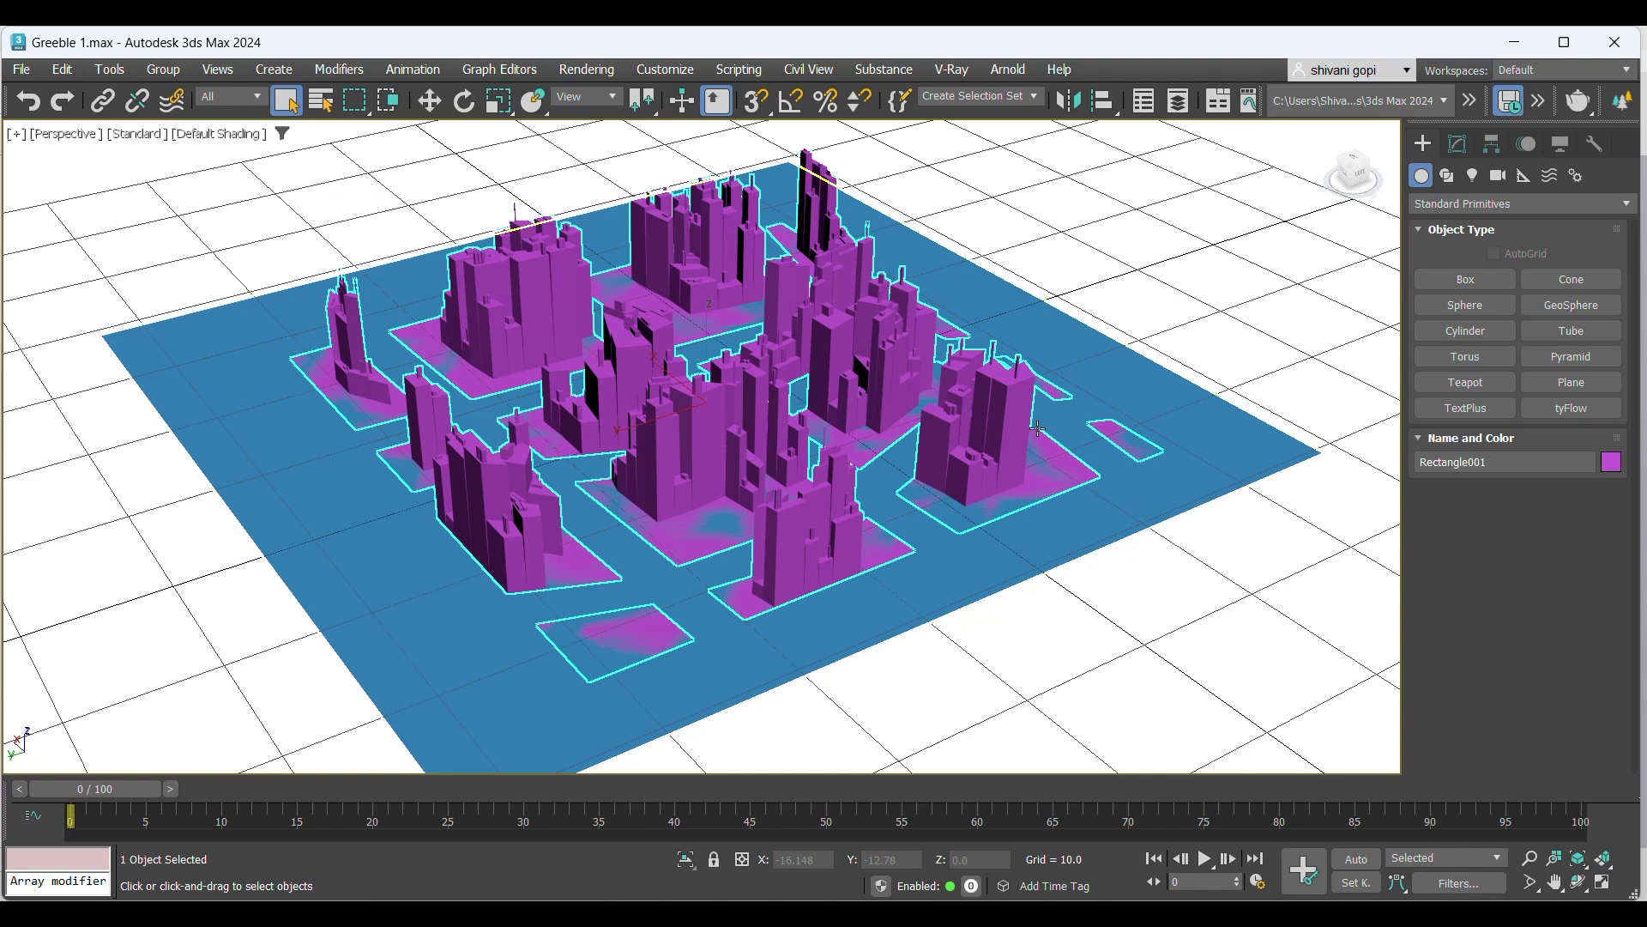
pyautogui.moveTo(1228, 255); pyautogui.dragTo(124, 755)
# Export the selected plane and massing as an AutoCAD DWG named 'sun analysis for skp'.
pyautogui.click(22, 70)
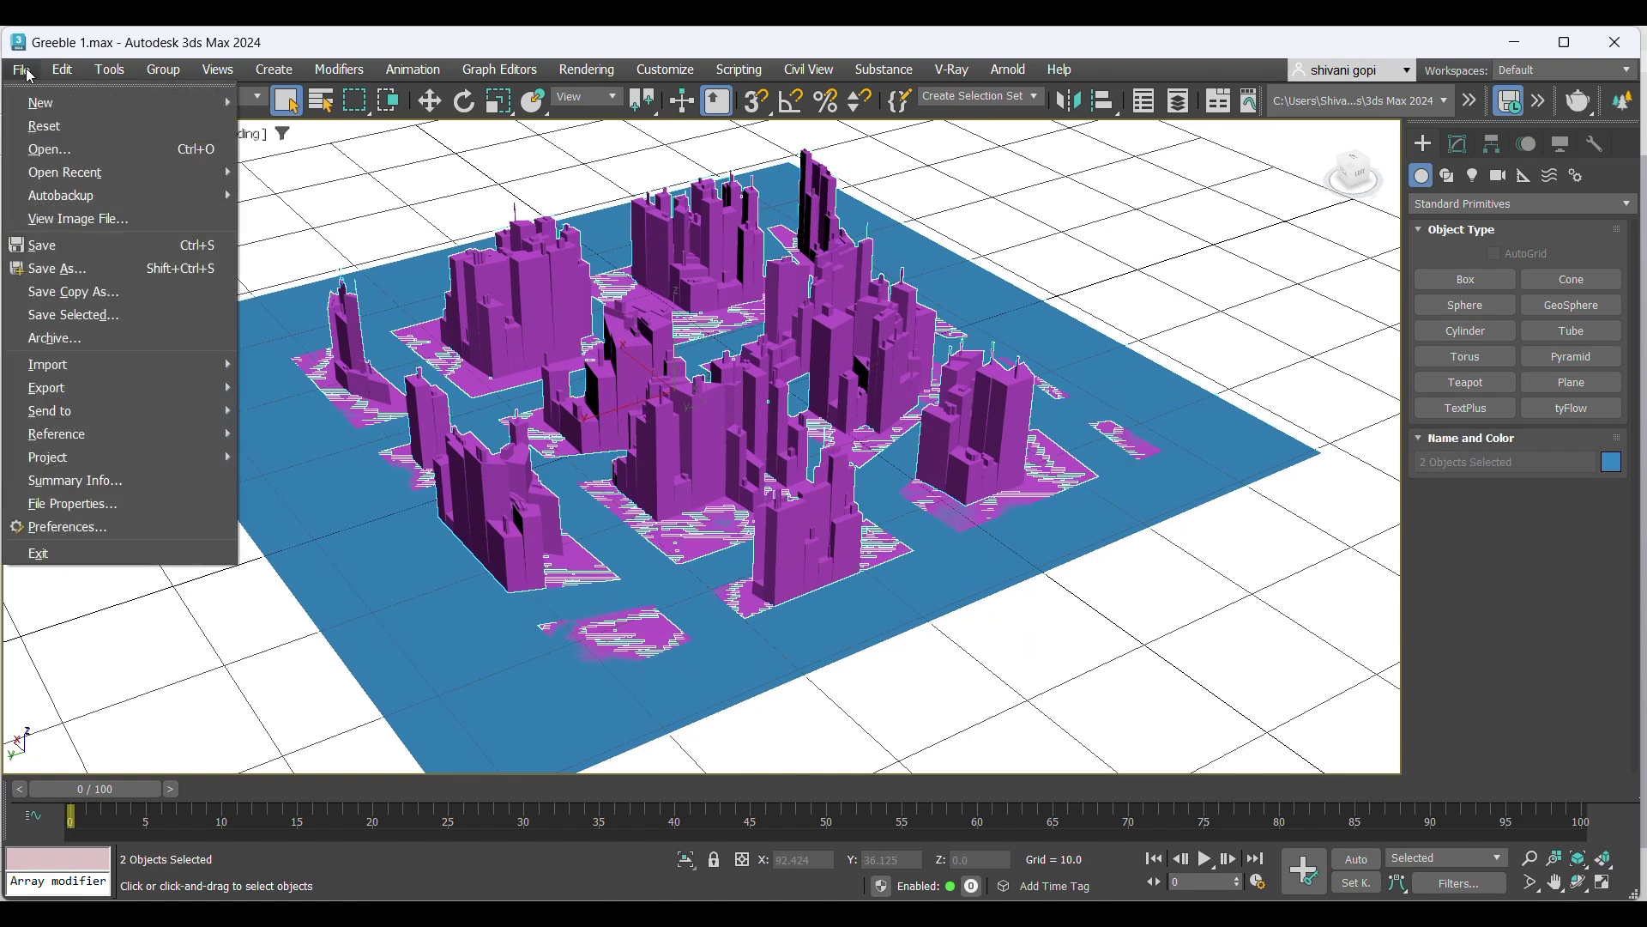
pyautogui.moveTo(86, 392)
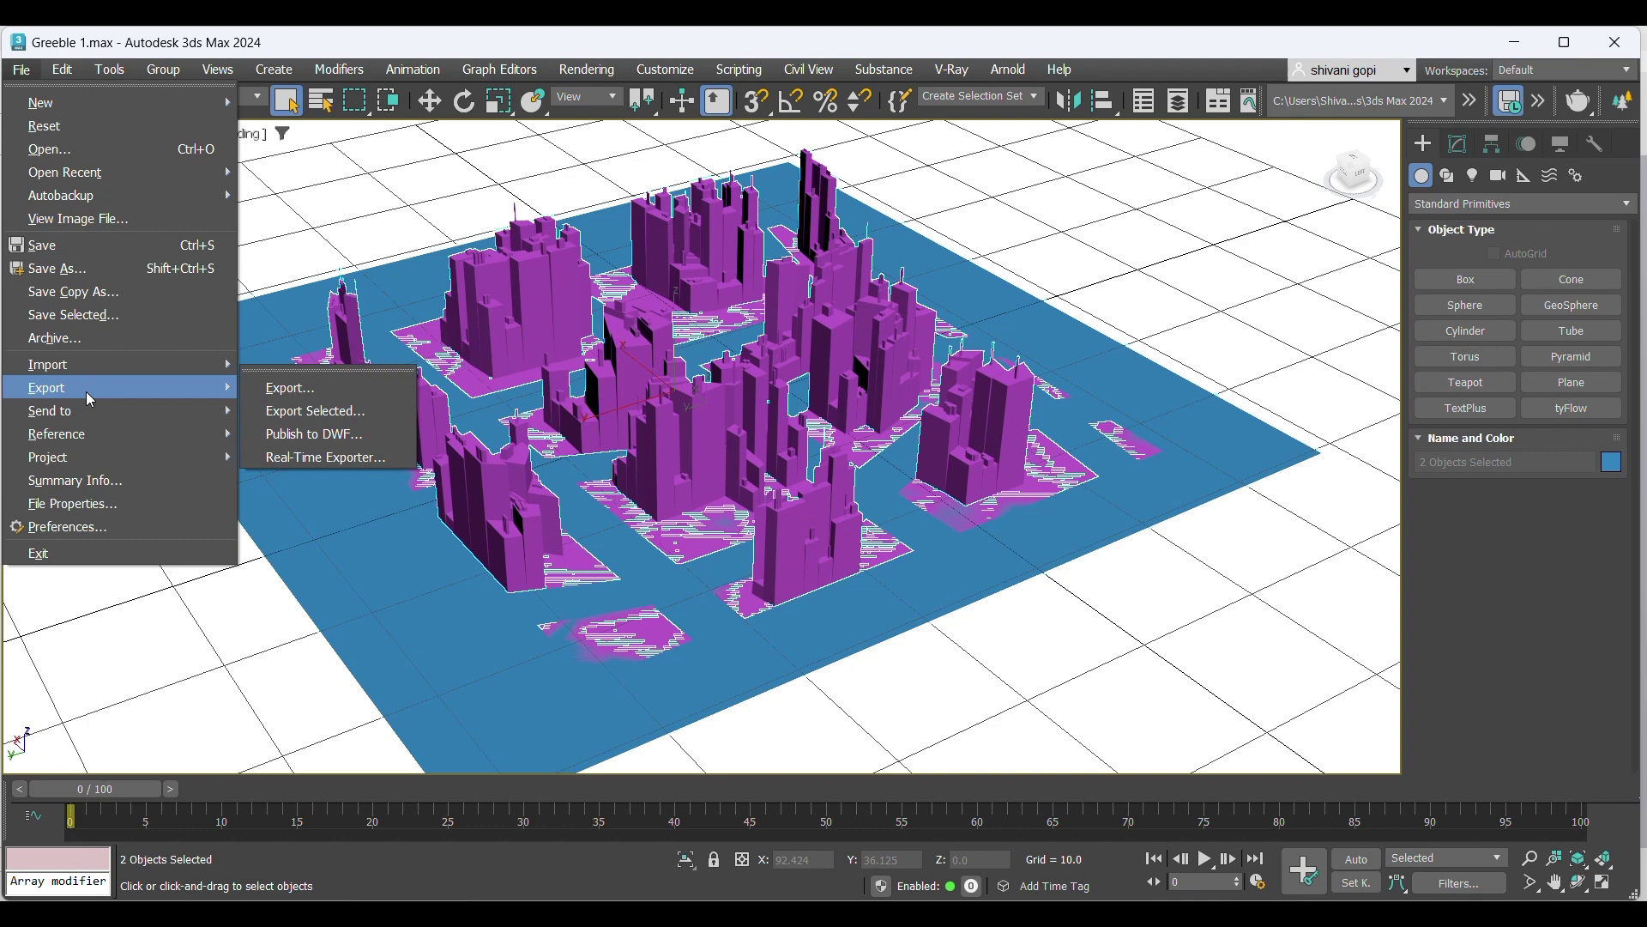
pyautogui.click(291, 411)
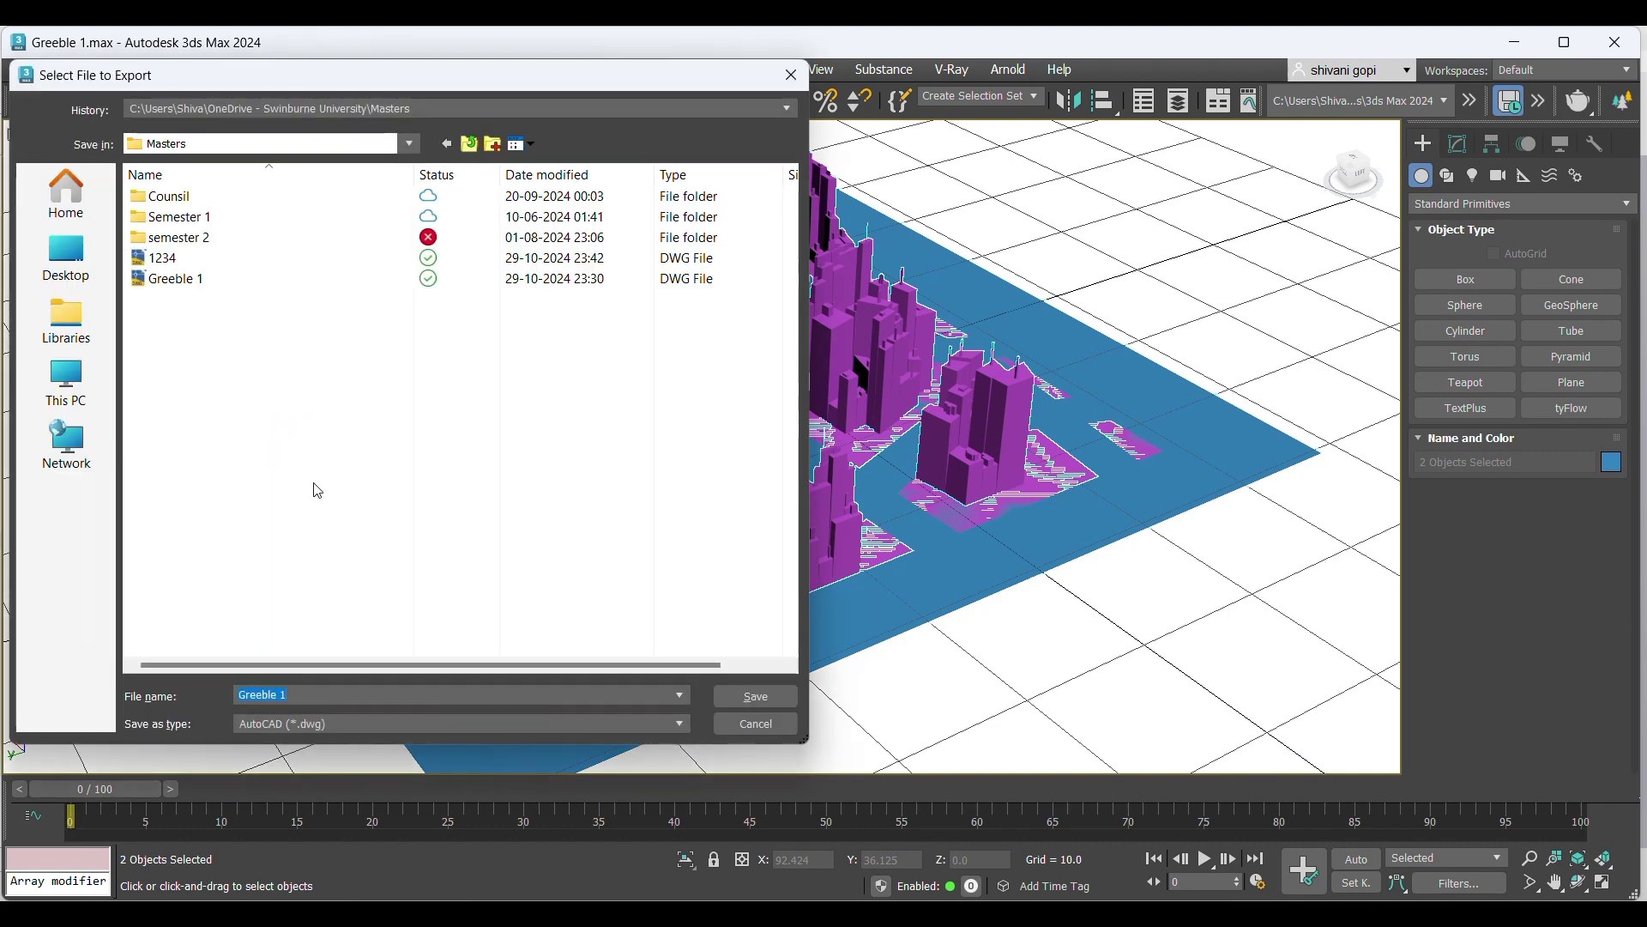
pyautogui.click(328, 725)
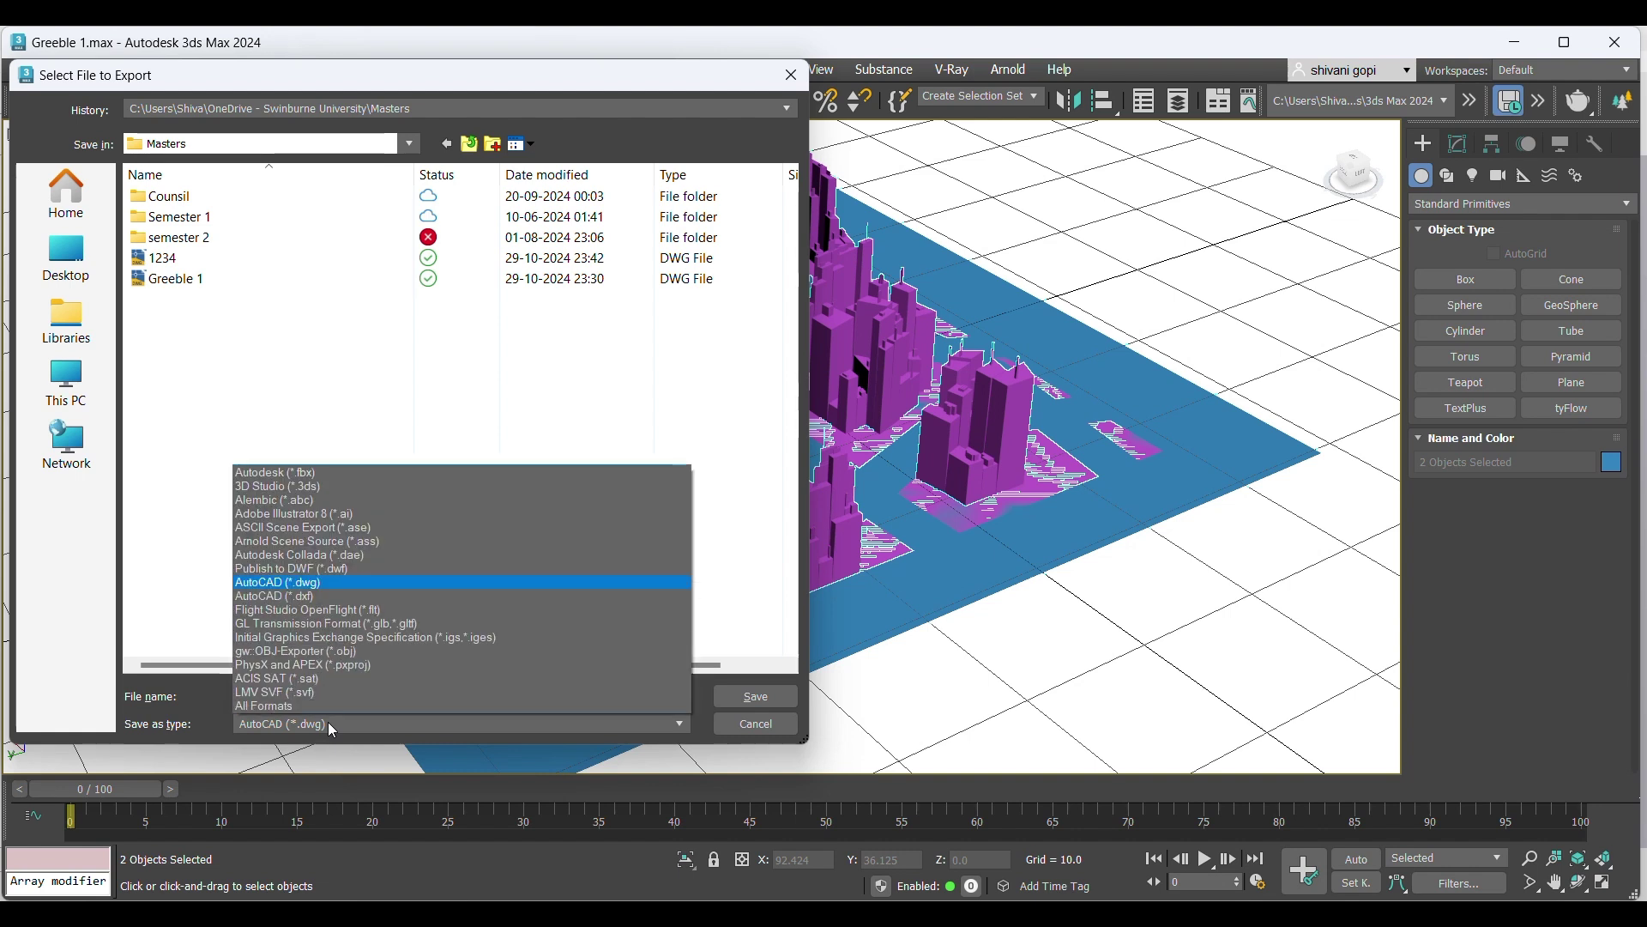
pyautogui.click(293, 583)
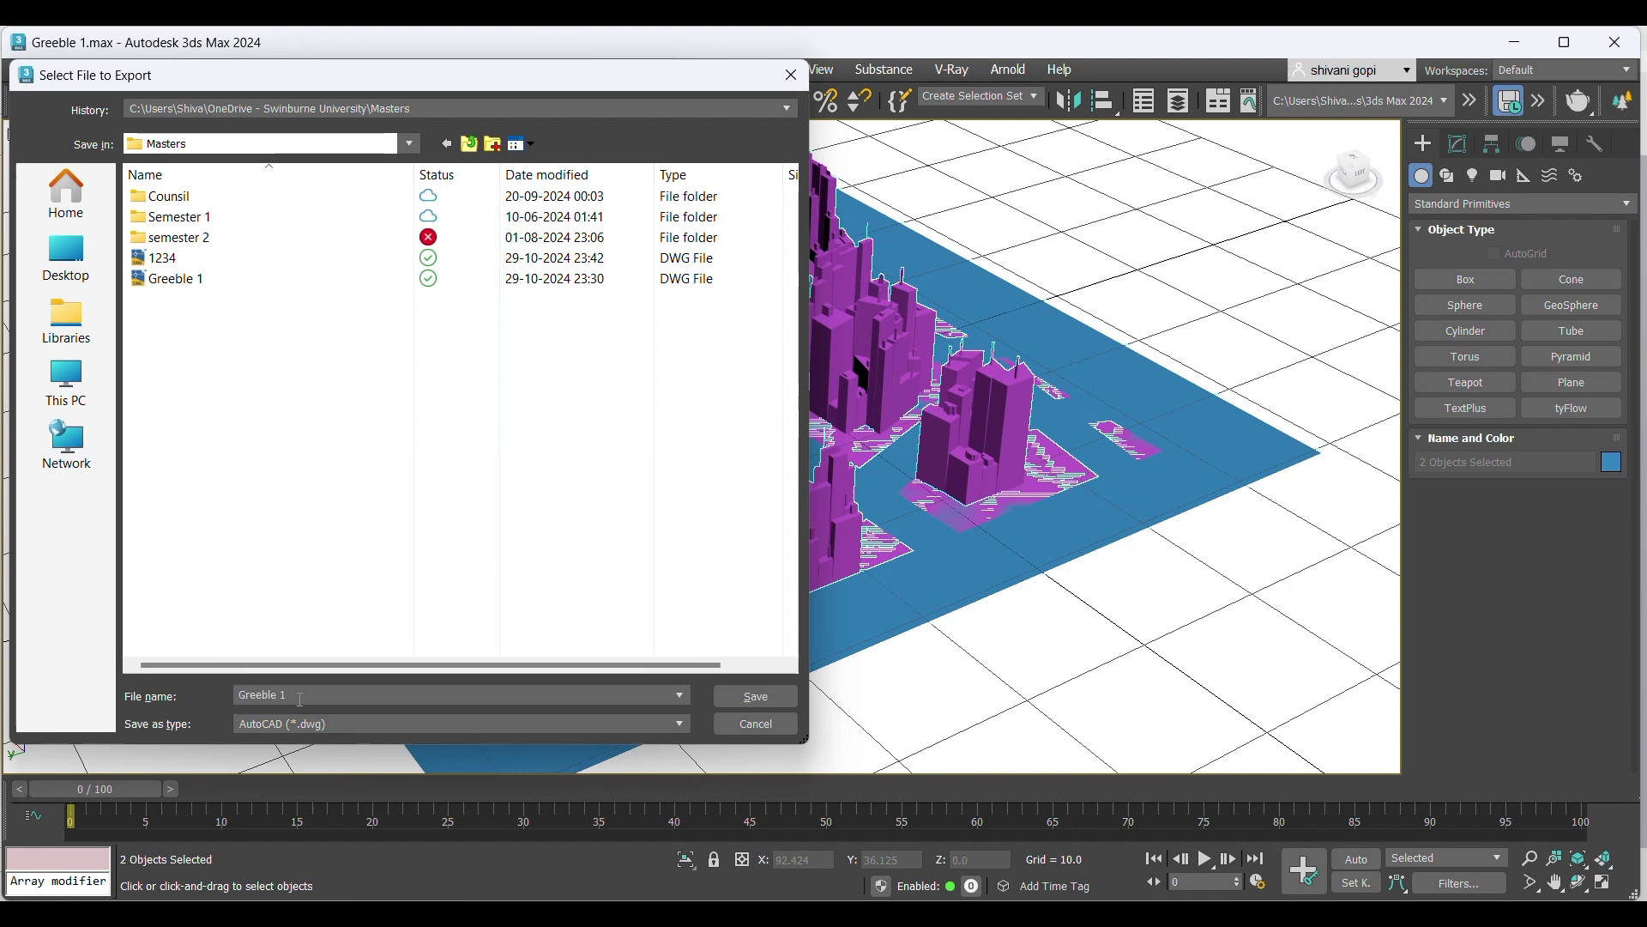
pyautogui.write('sun analysis for skp')
pyautogui.click(740, 696)
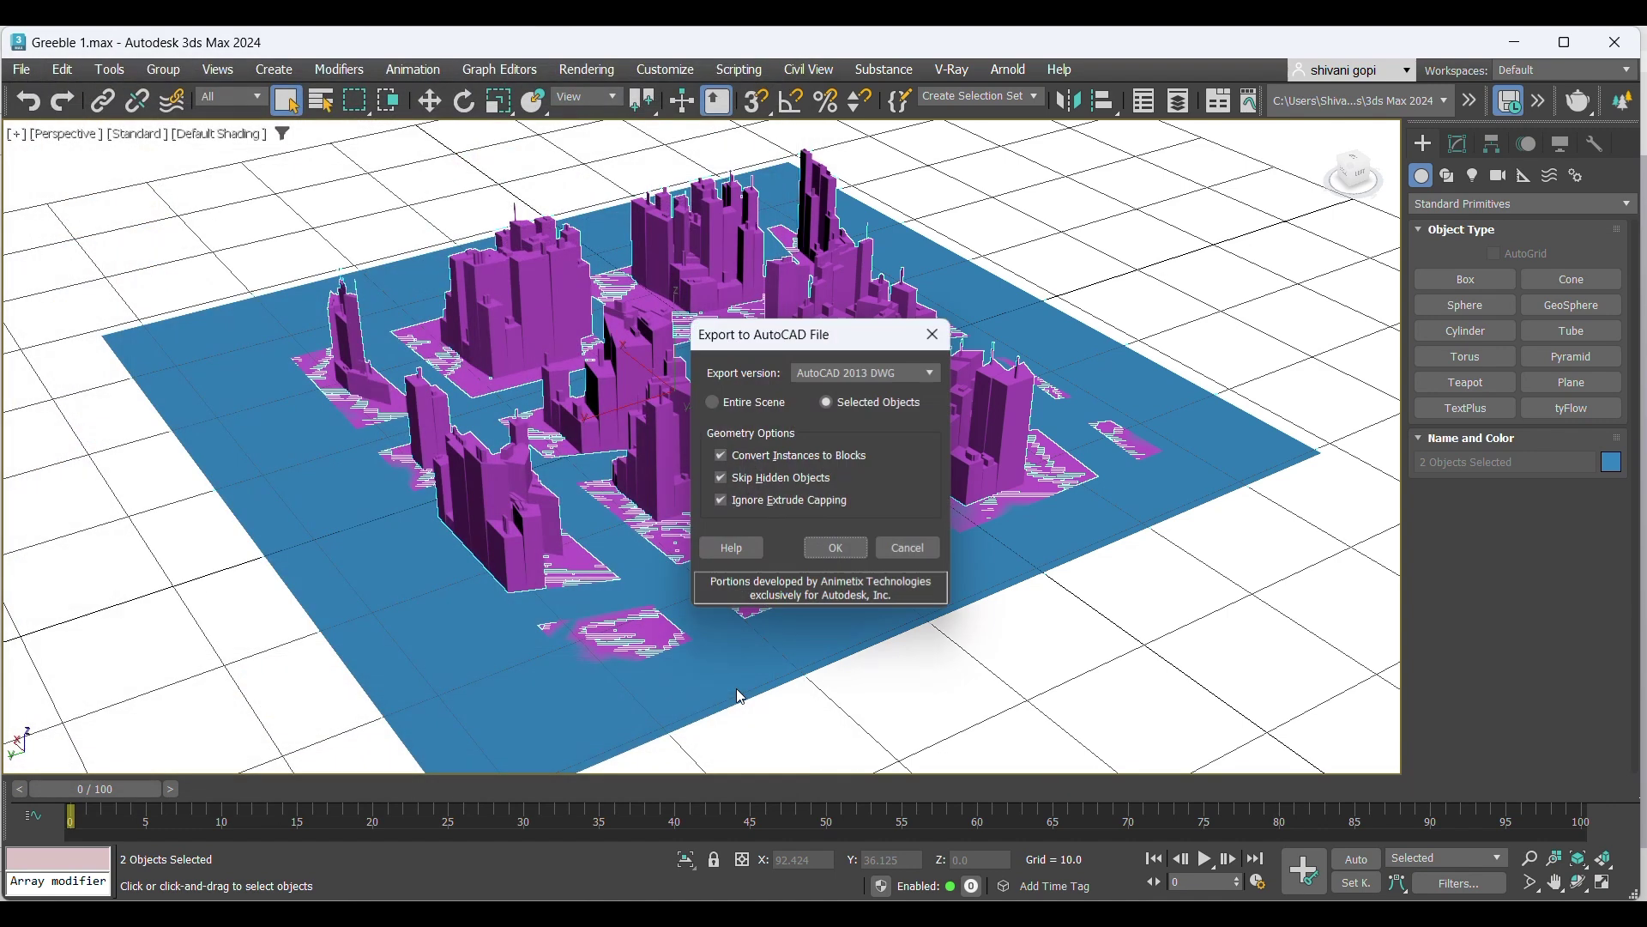
pyautogui.click(821, 544)
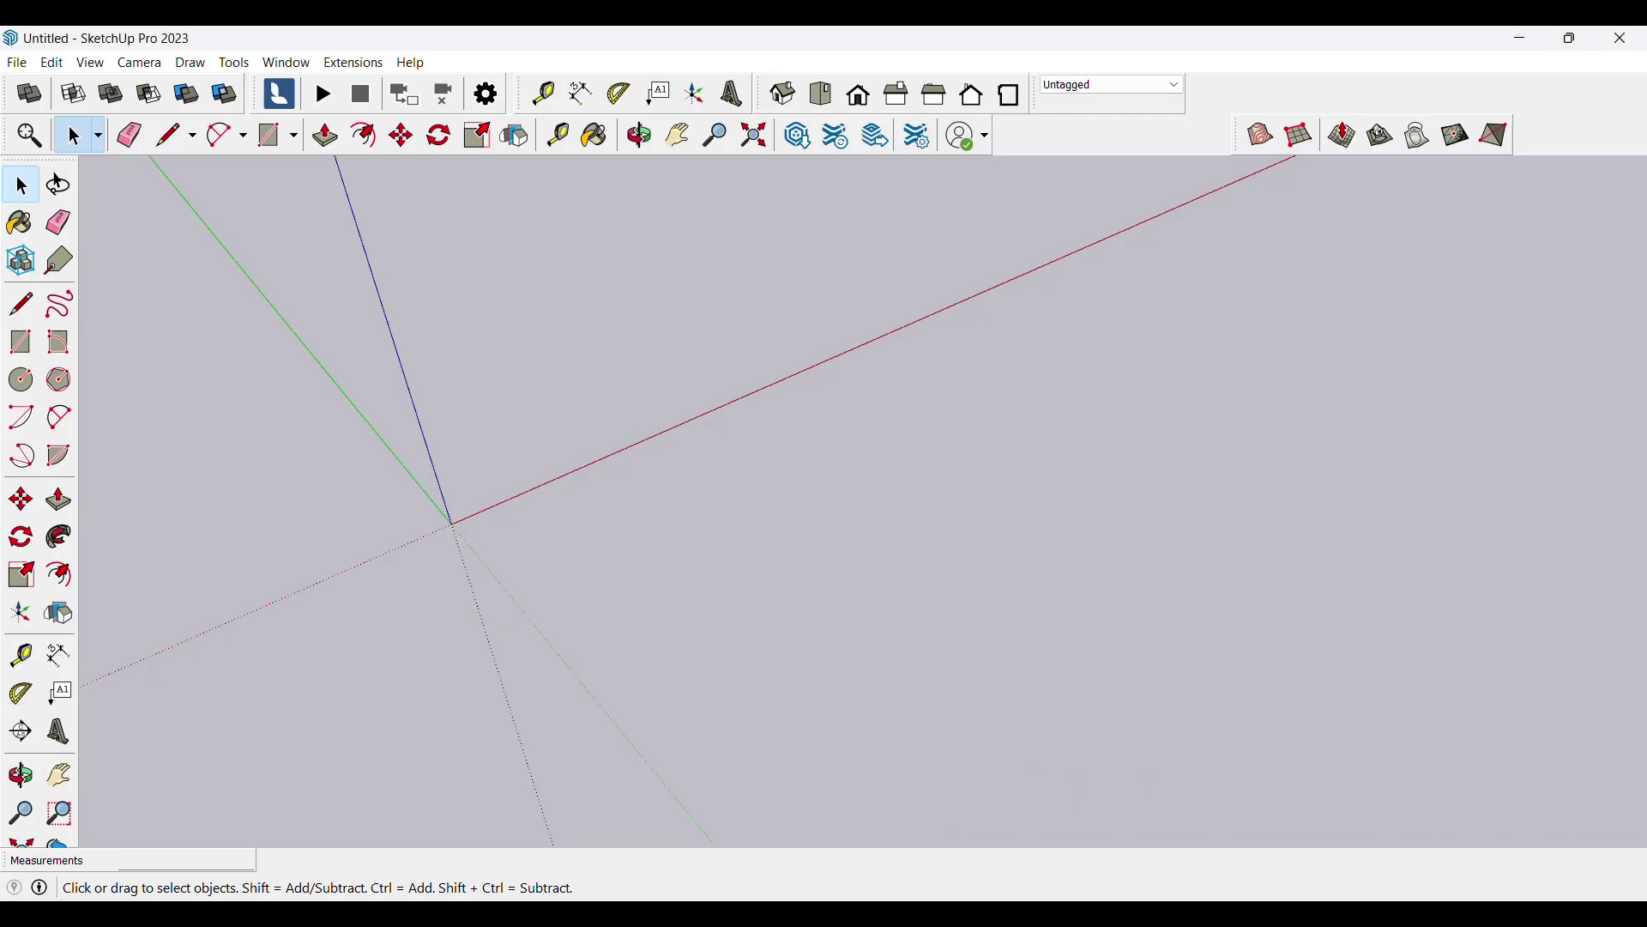
# Import the AutoCAD file 'sun analysis for skp' and dismiss the import results summary.
pyautogui.click(17, 63)
pyautogui.click(34, 388)
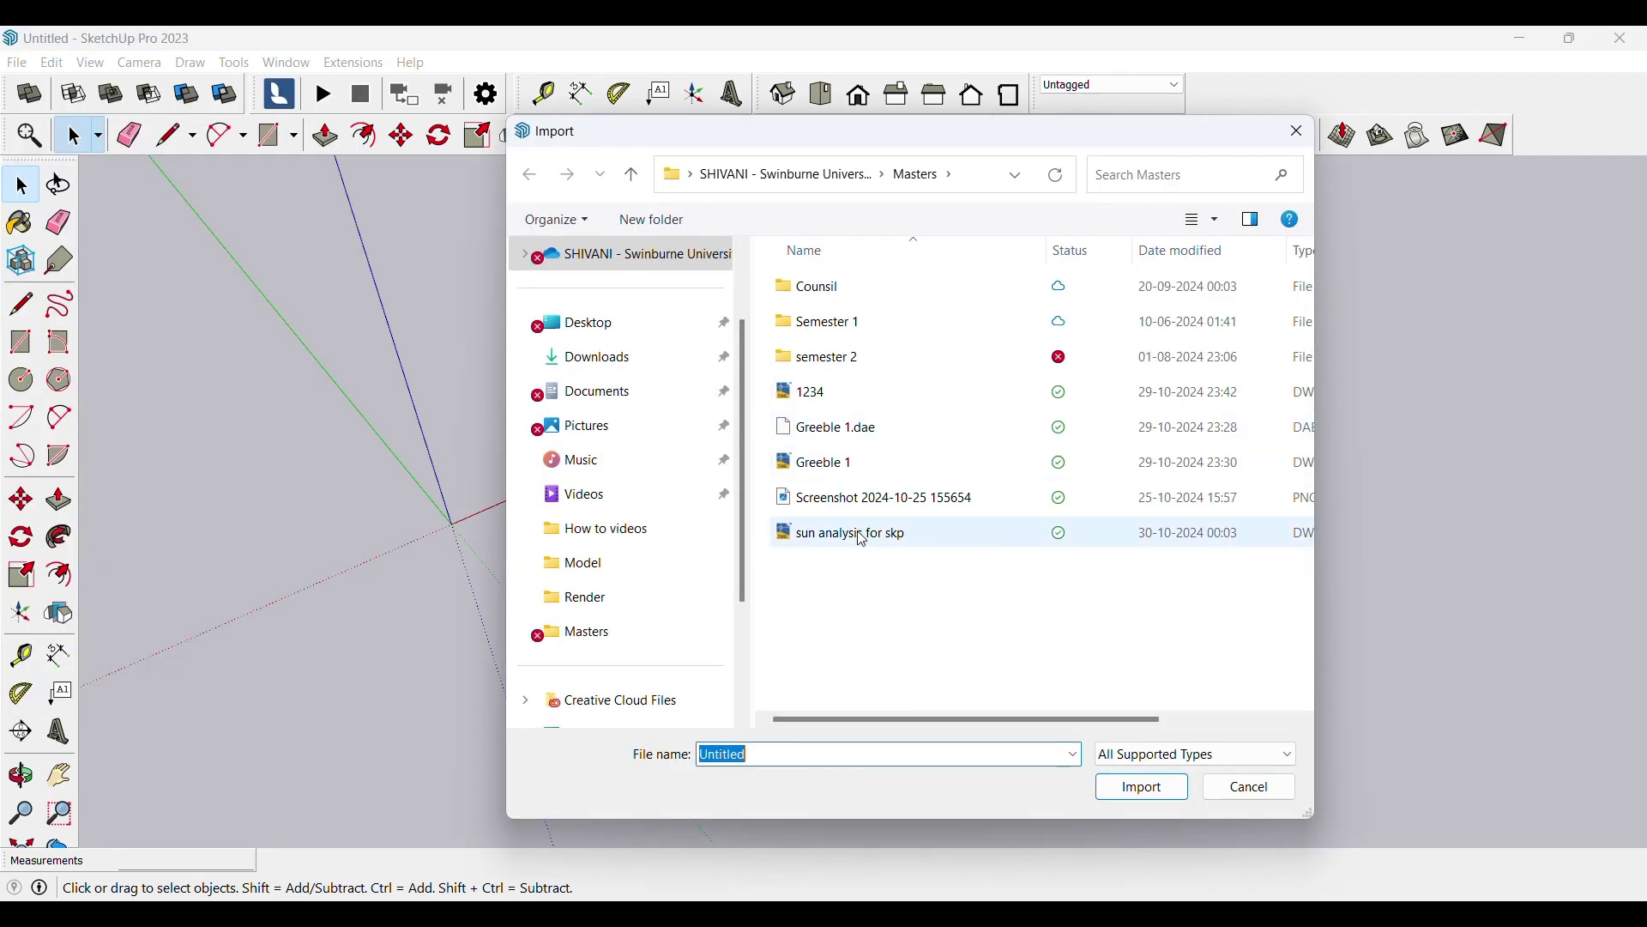
pyautogui.click(862, 537)
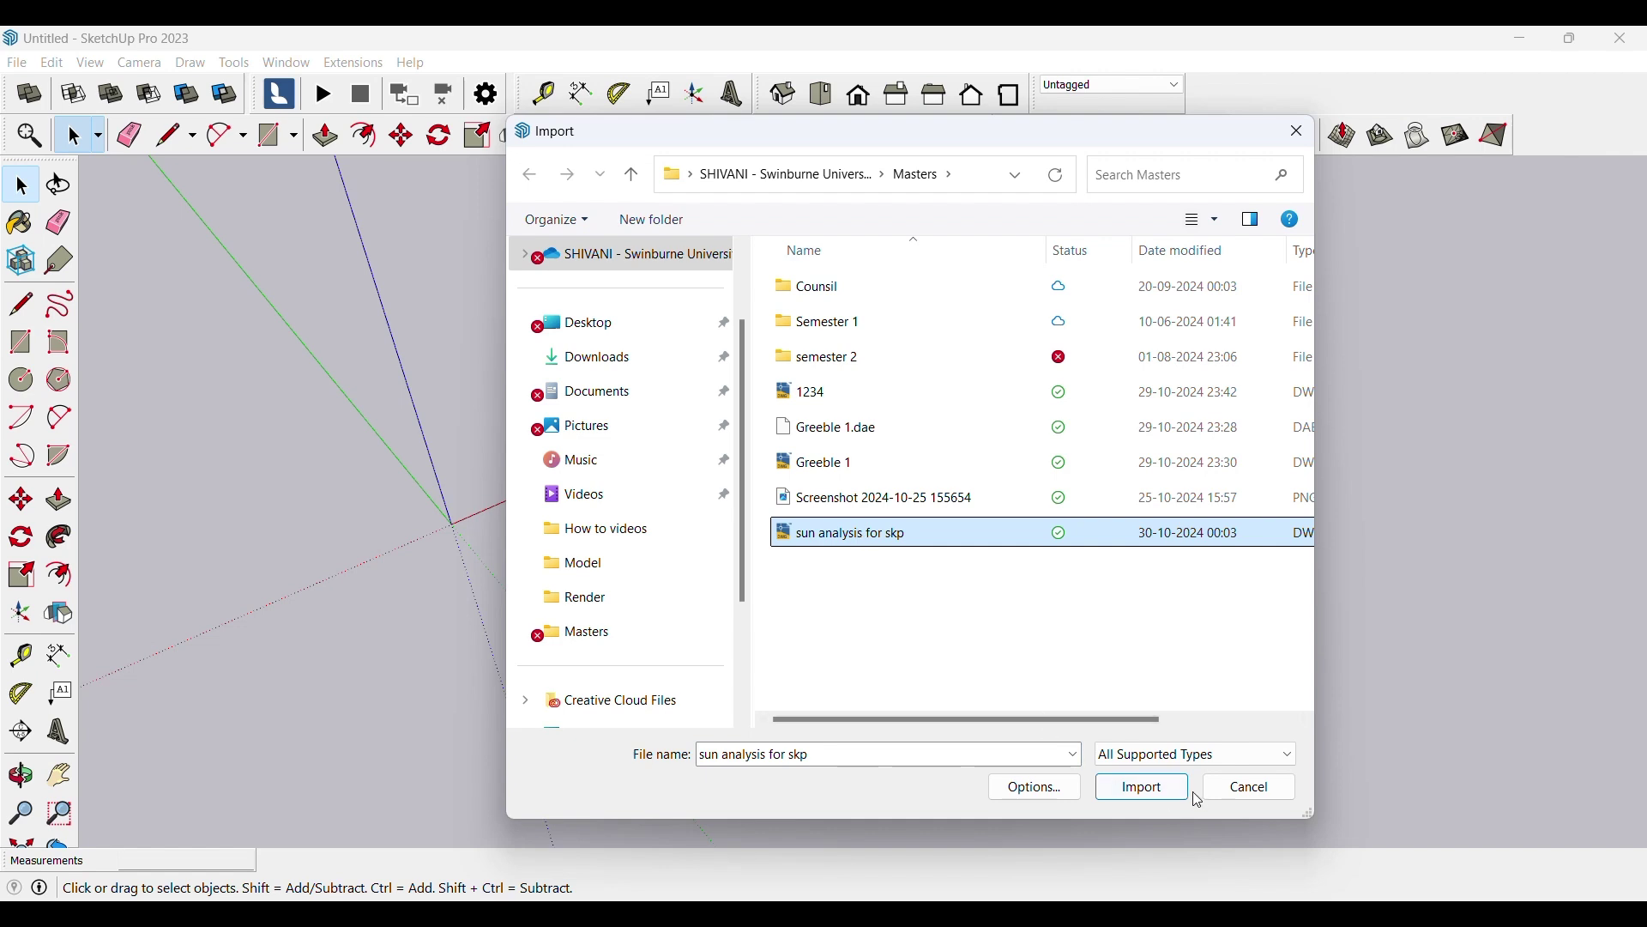
pyautogui.click(1210, 754)
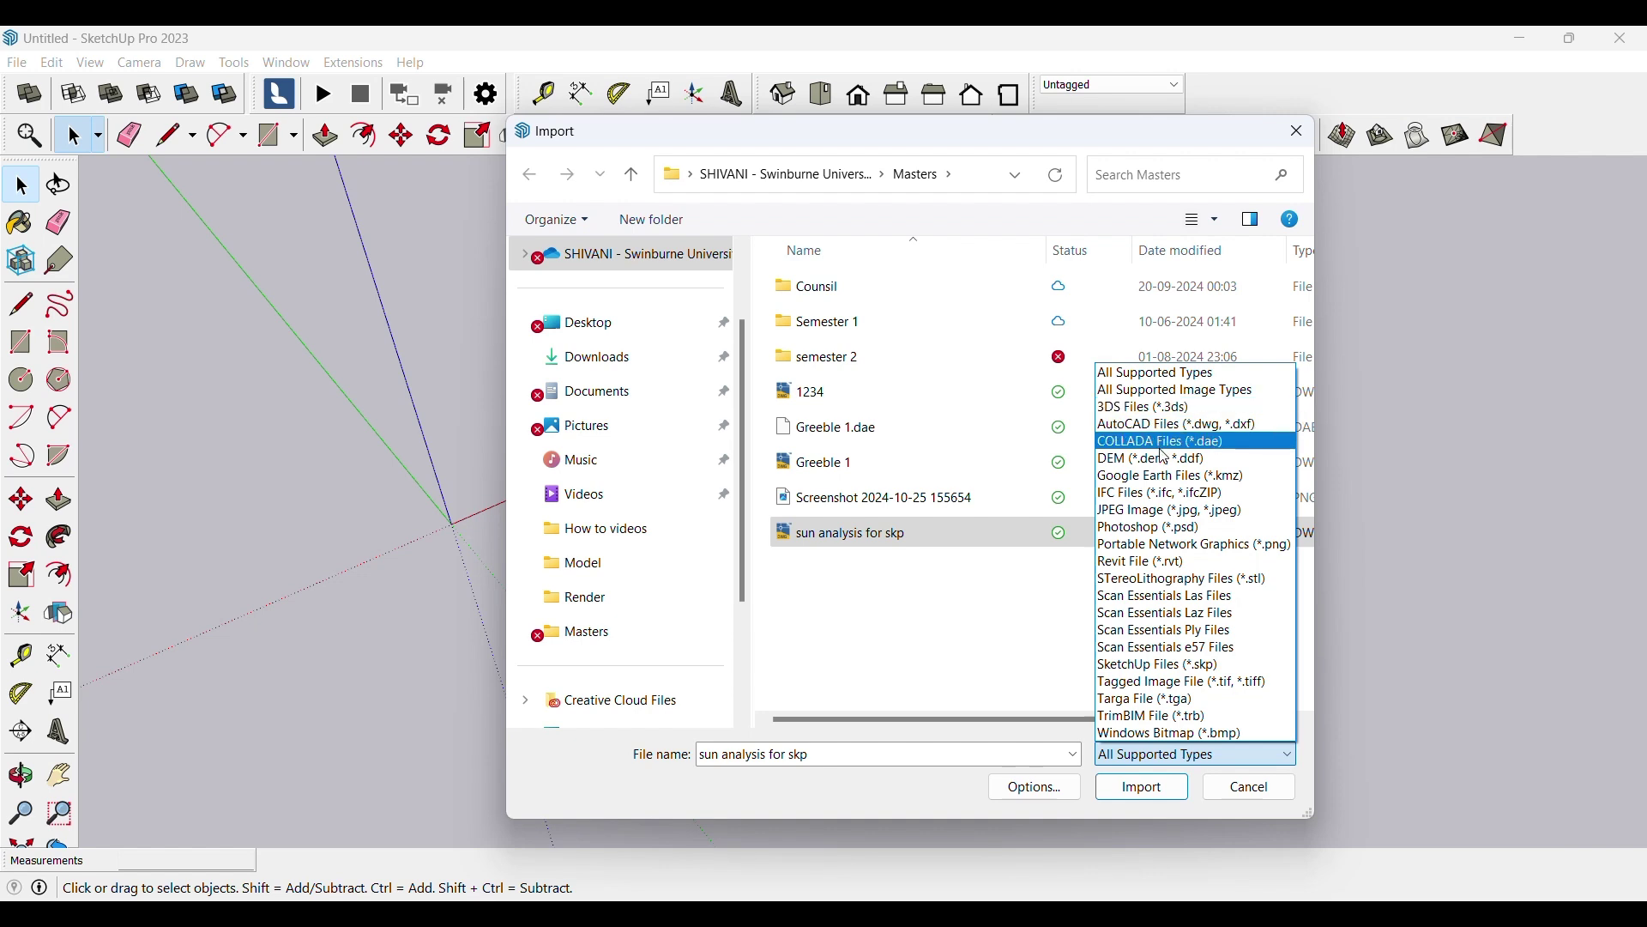
pyautogui.click(1115, 426)
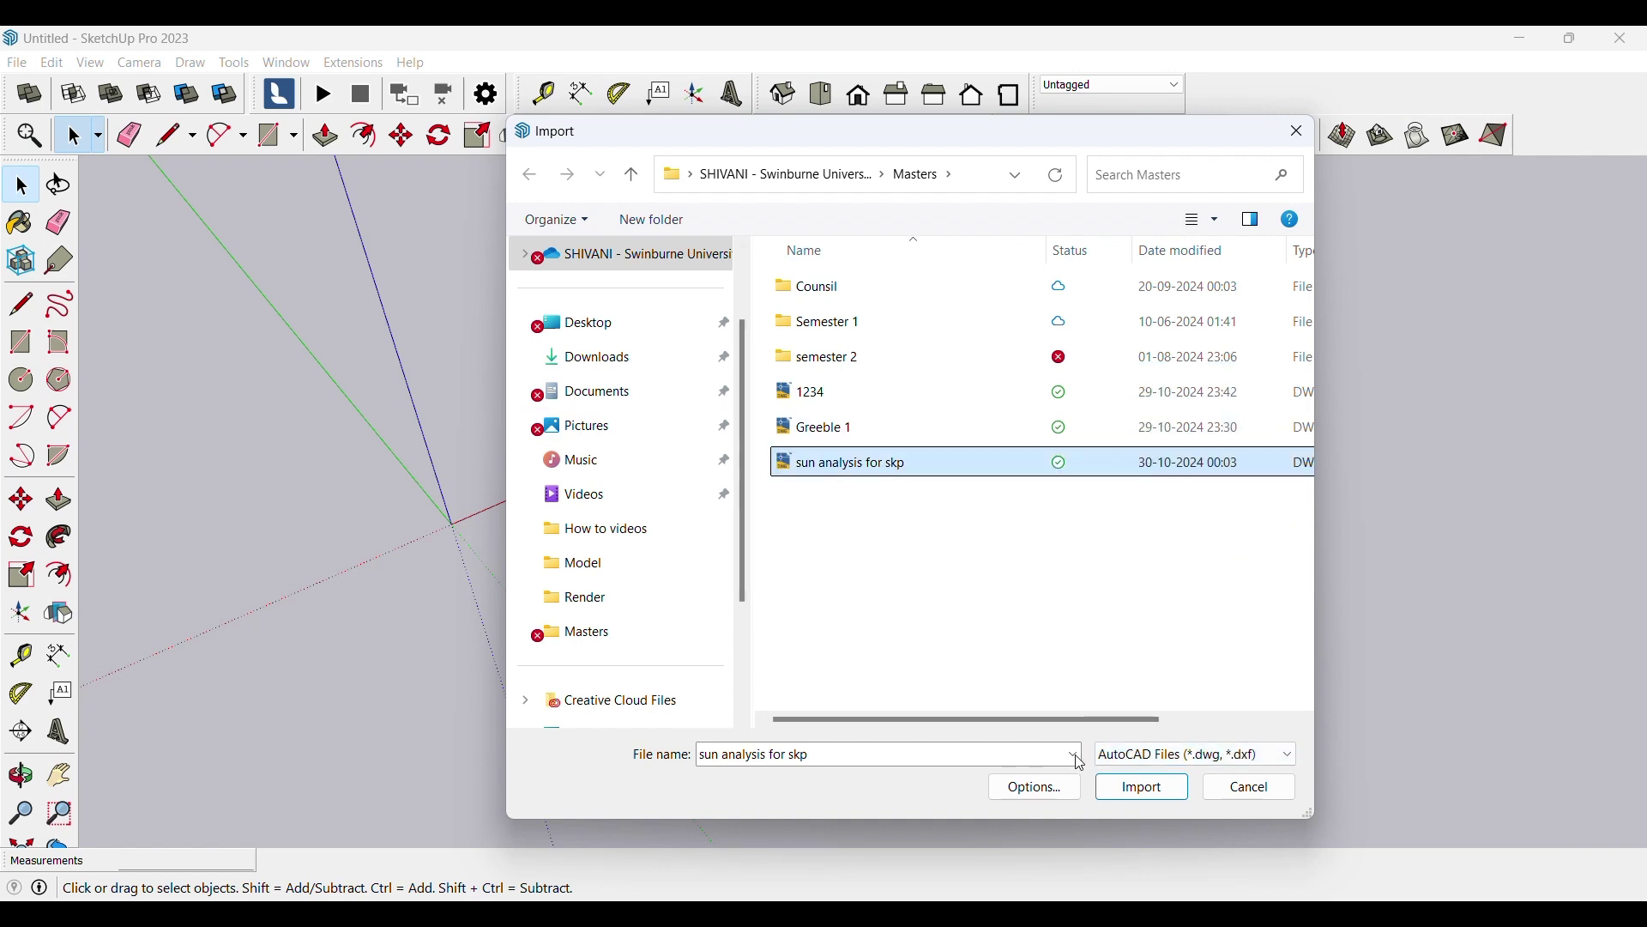
pyautogui.click(1134, 788)
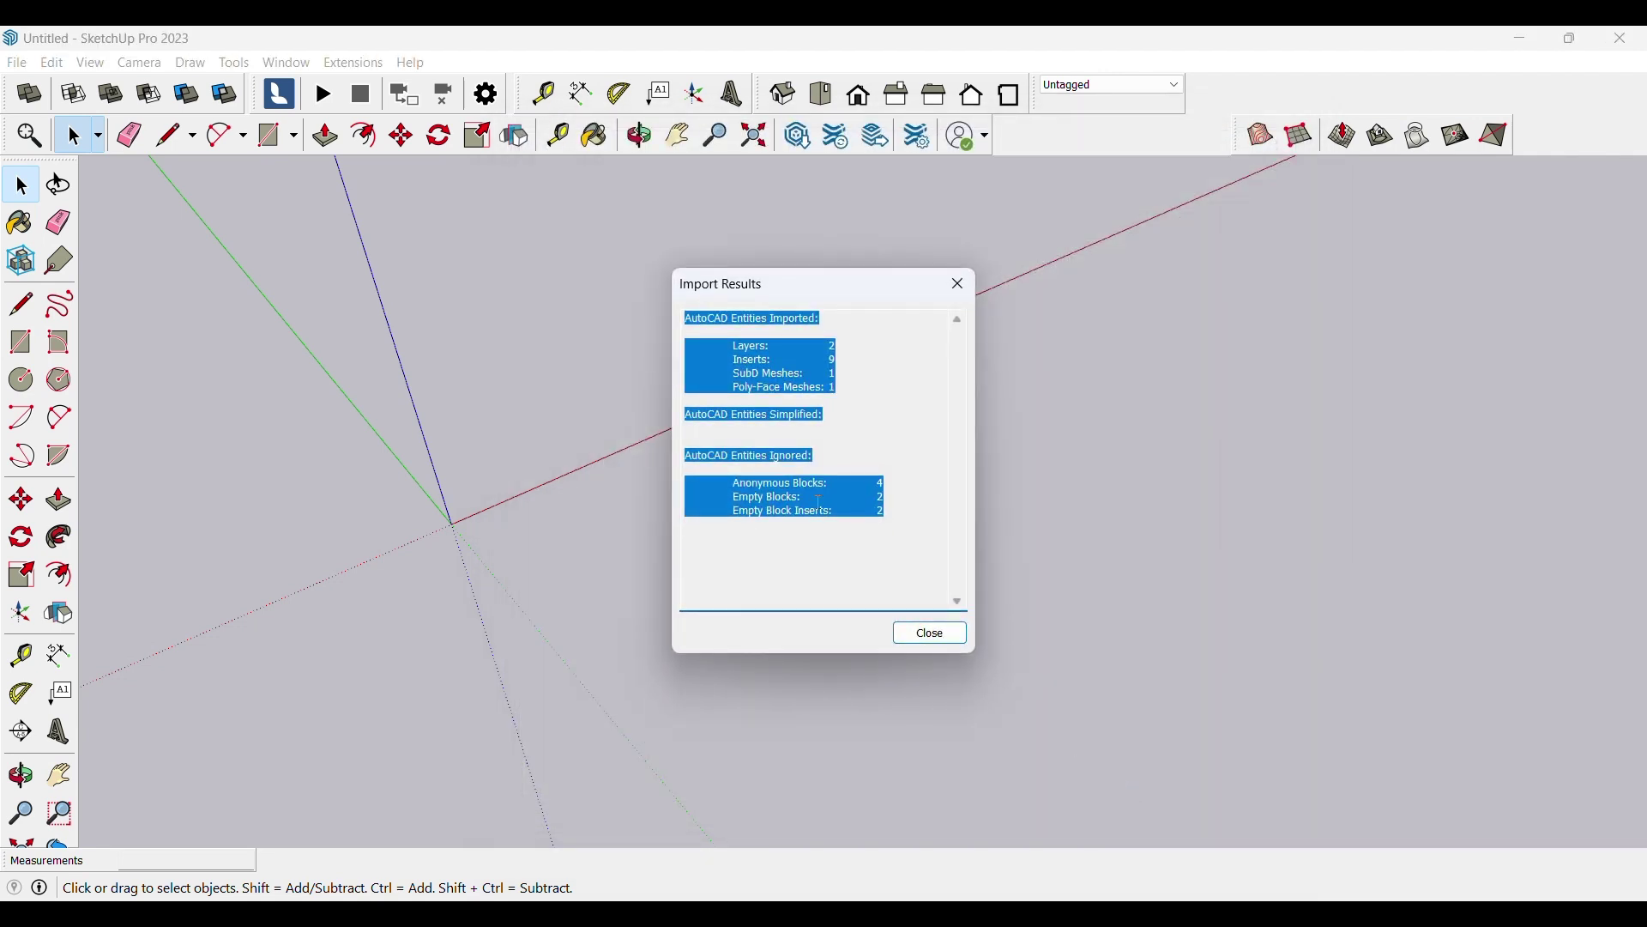
pyautogui.click(929, 635)
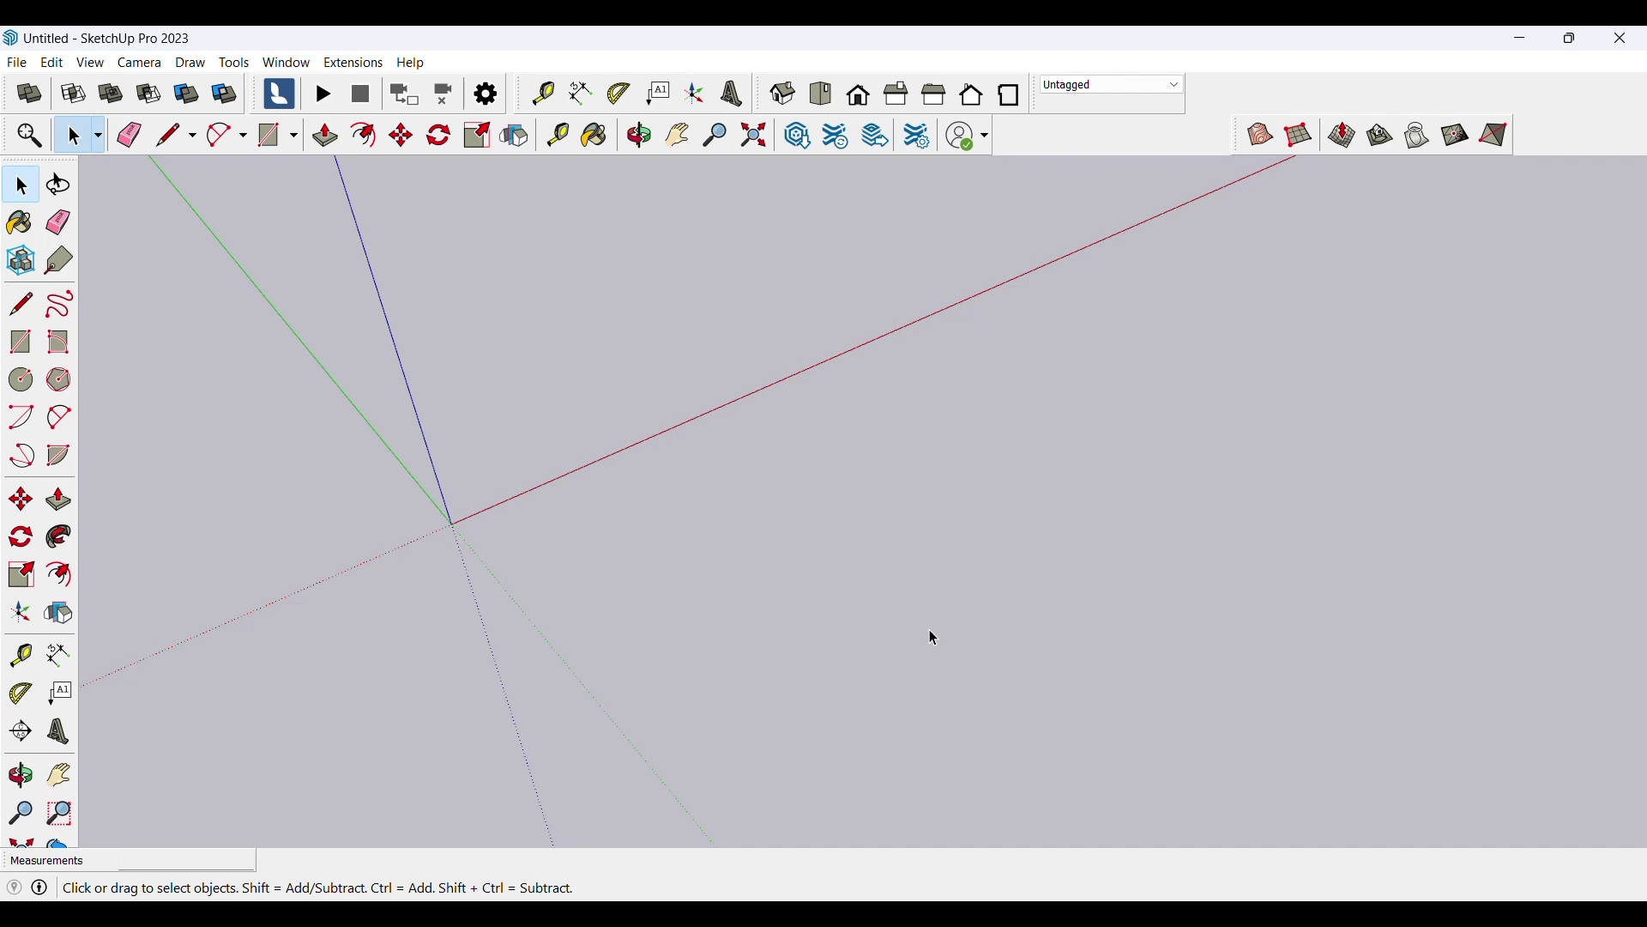
# Enable the Shadows toolbar, switch the city's shadows off, and view the city from above.
pyautogui.moveTo(846, 523); pyautogui.dragTo(569, 464, button='middle')
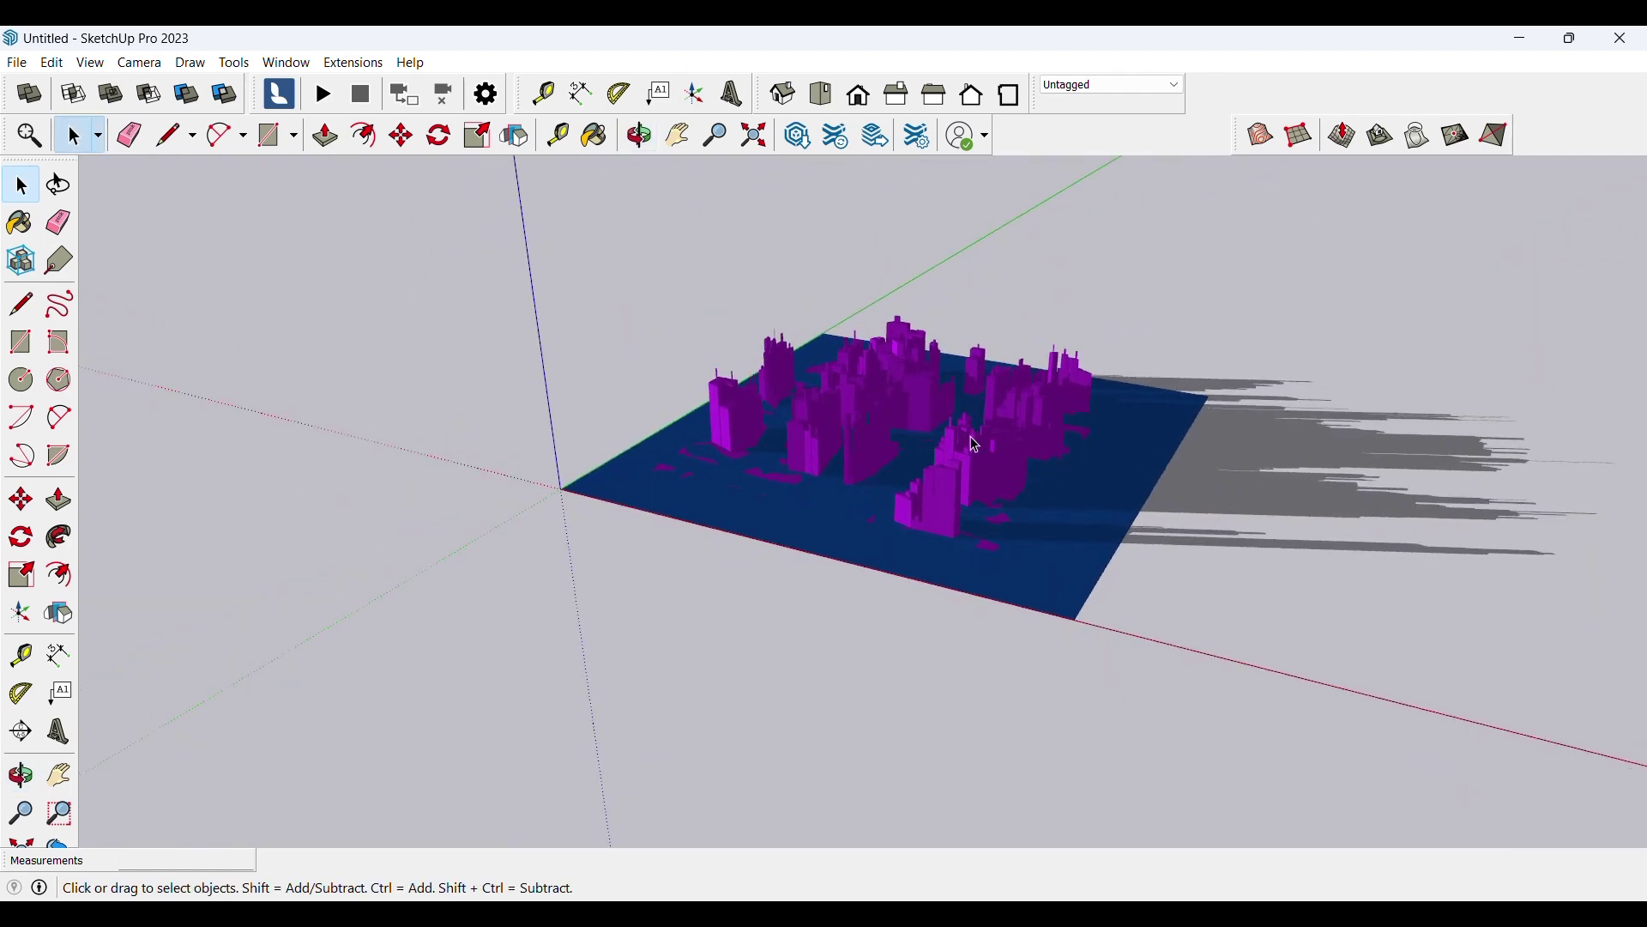
pyautogui.scroll(3, 1041, 430)
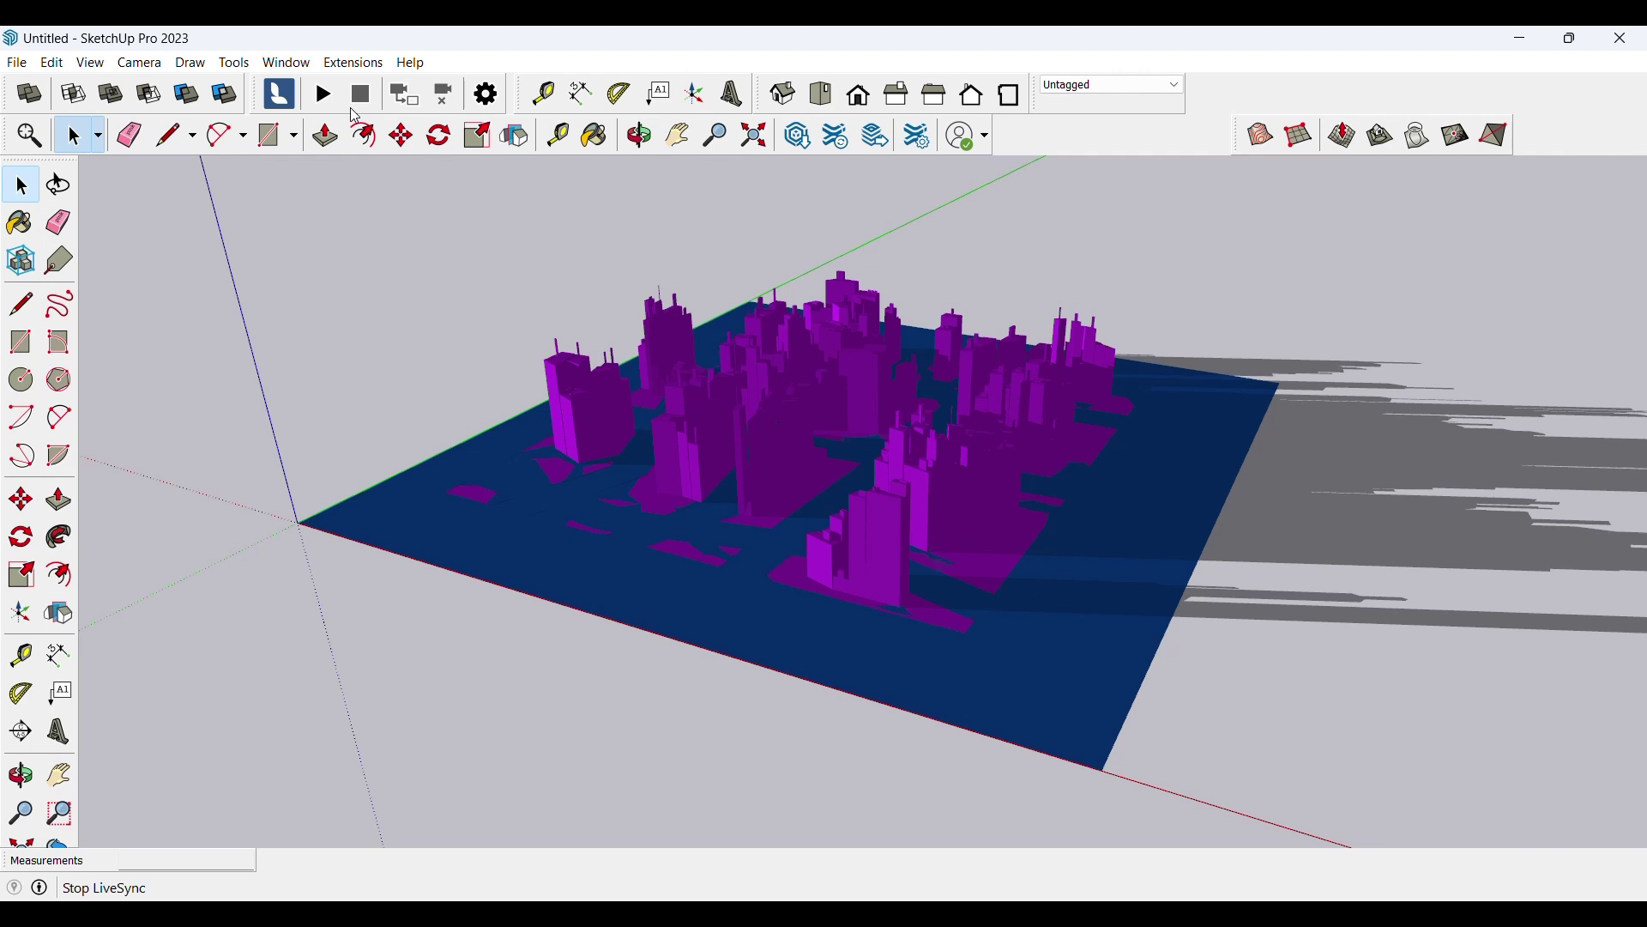
pyautogui.rightClick(345, 140)
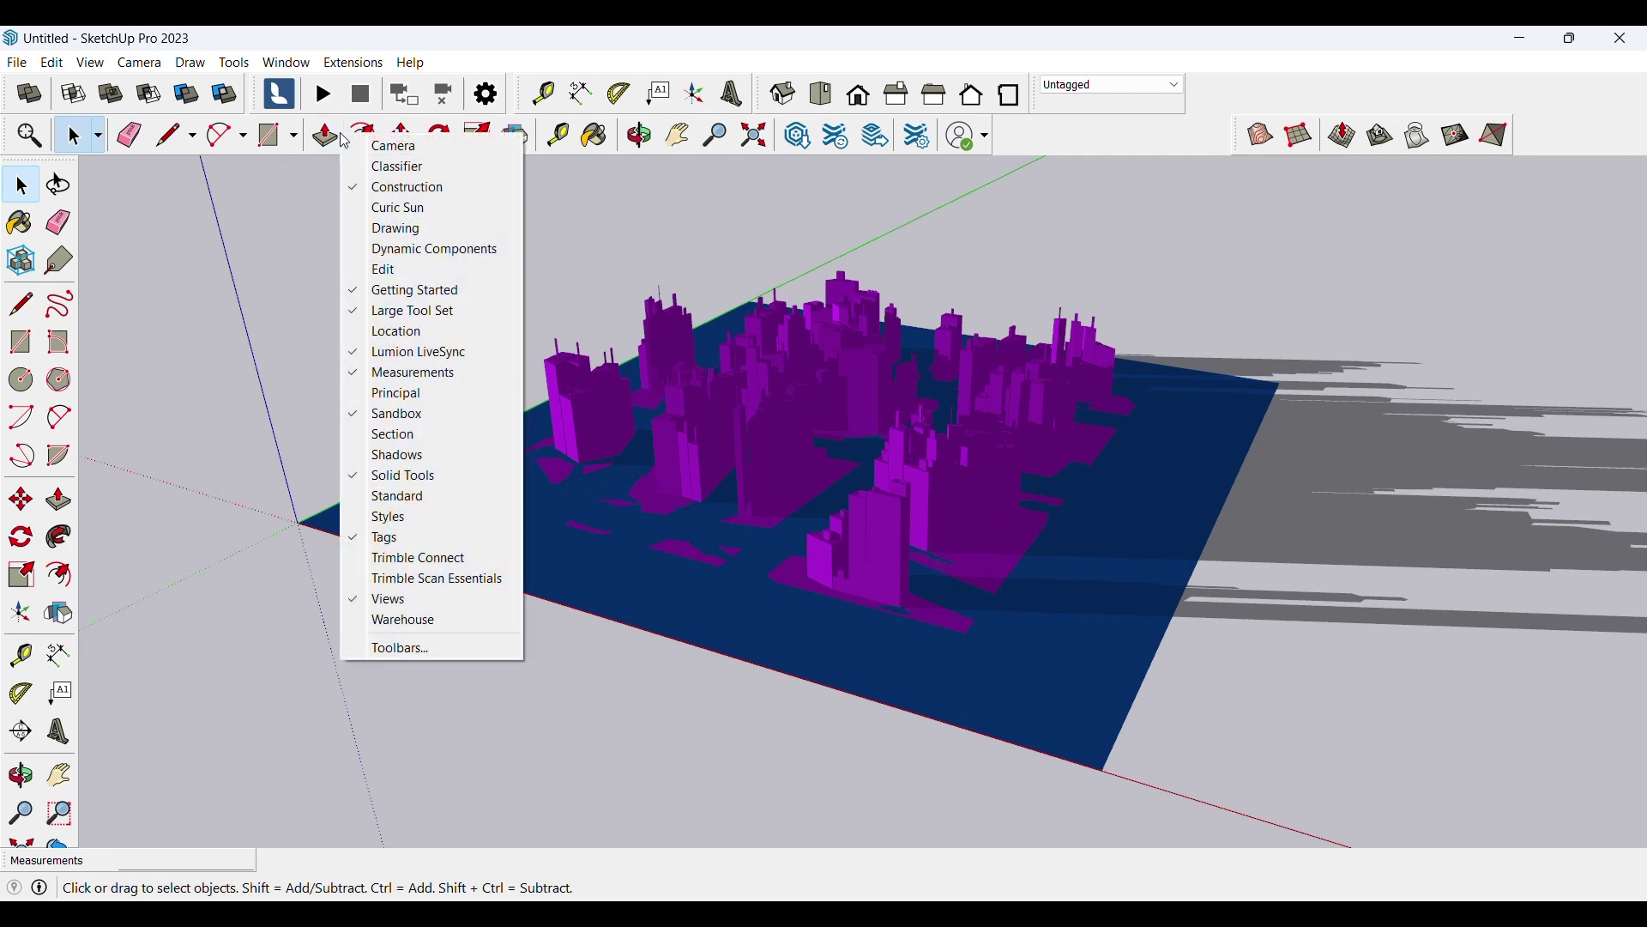
pyautogui.click(369, 455)
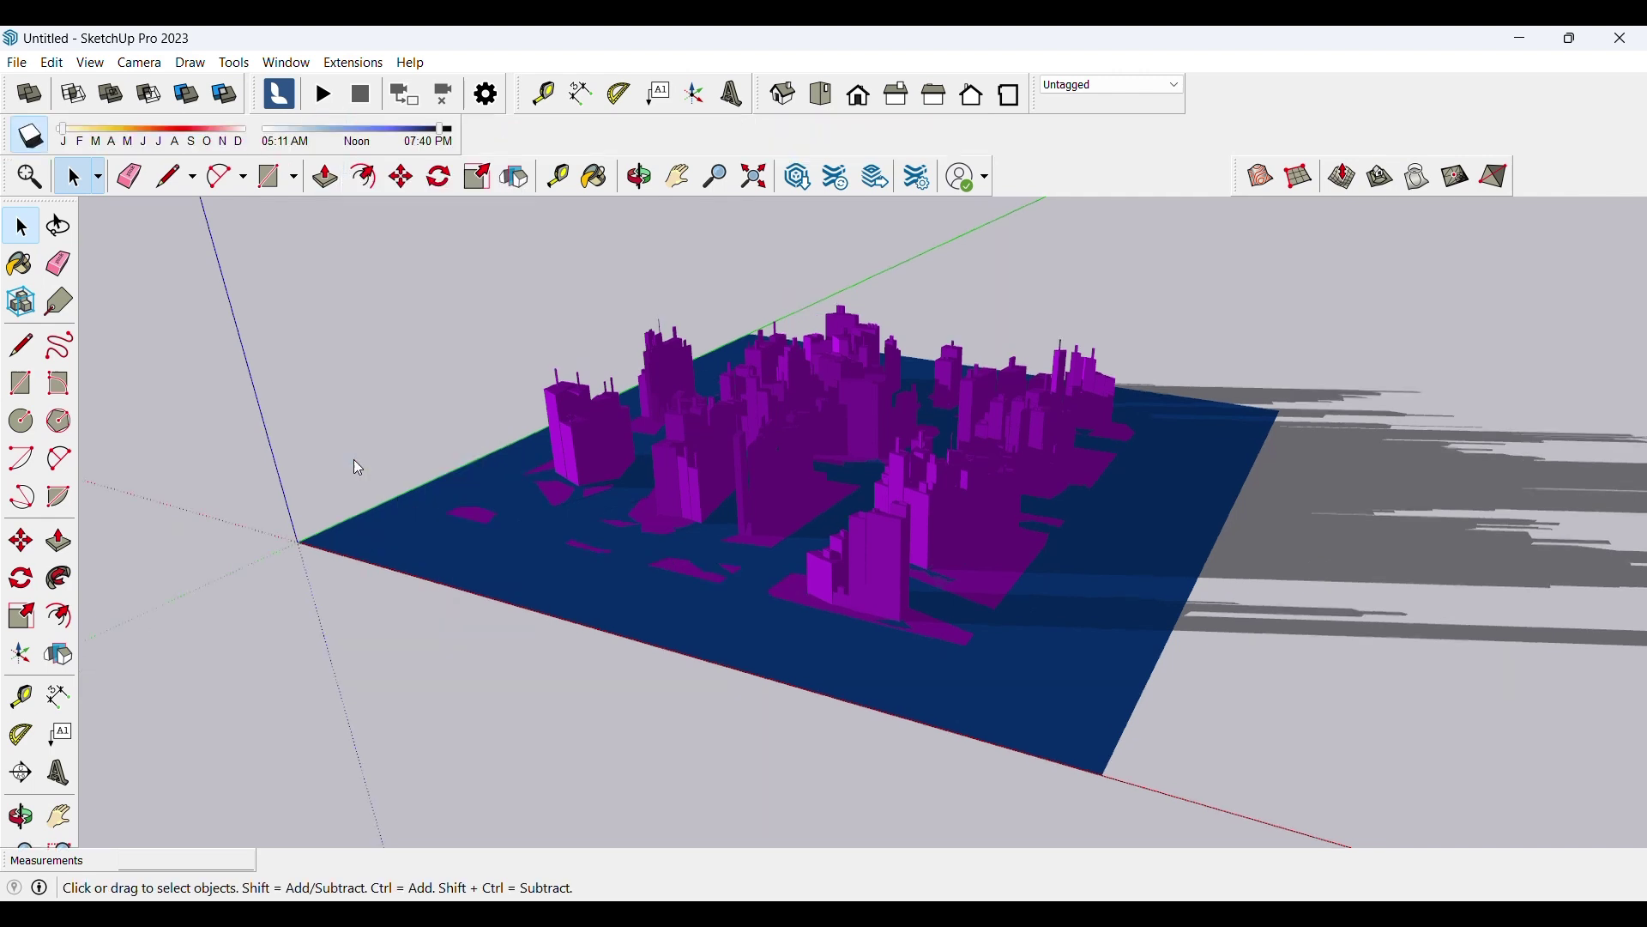
pyautogui.click(30, 134)
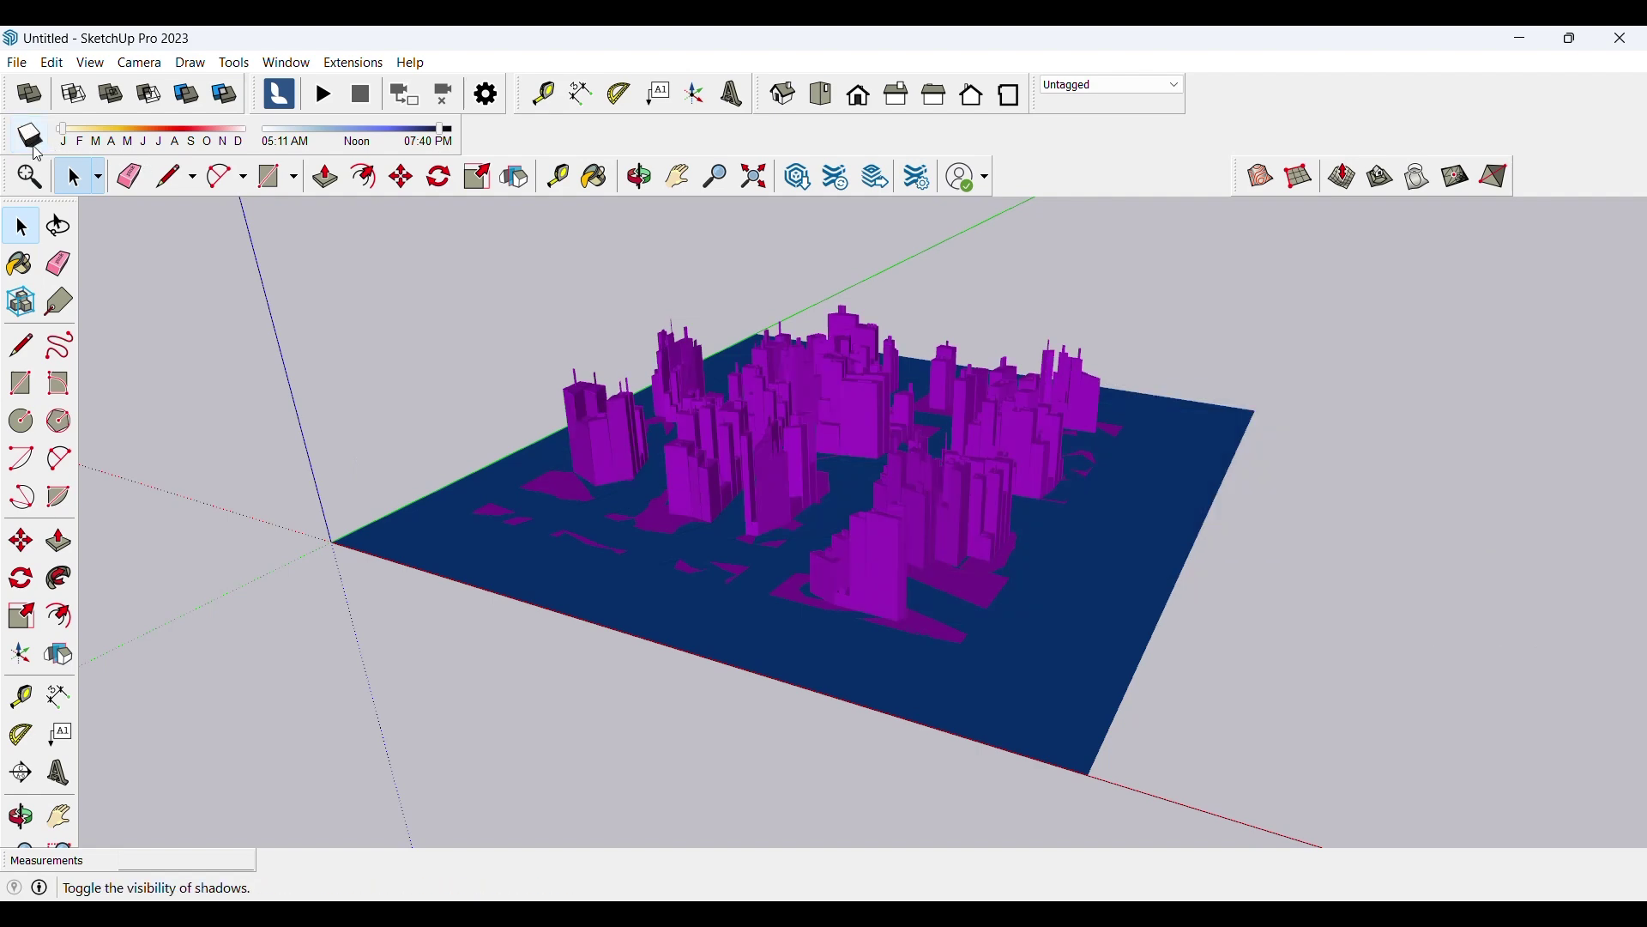
pyautogui.moveTo(610, 415); pyautogui.dragTo(661, 507, button='middle')
pyautogui.scroll(2, 806, 450)
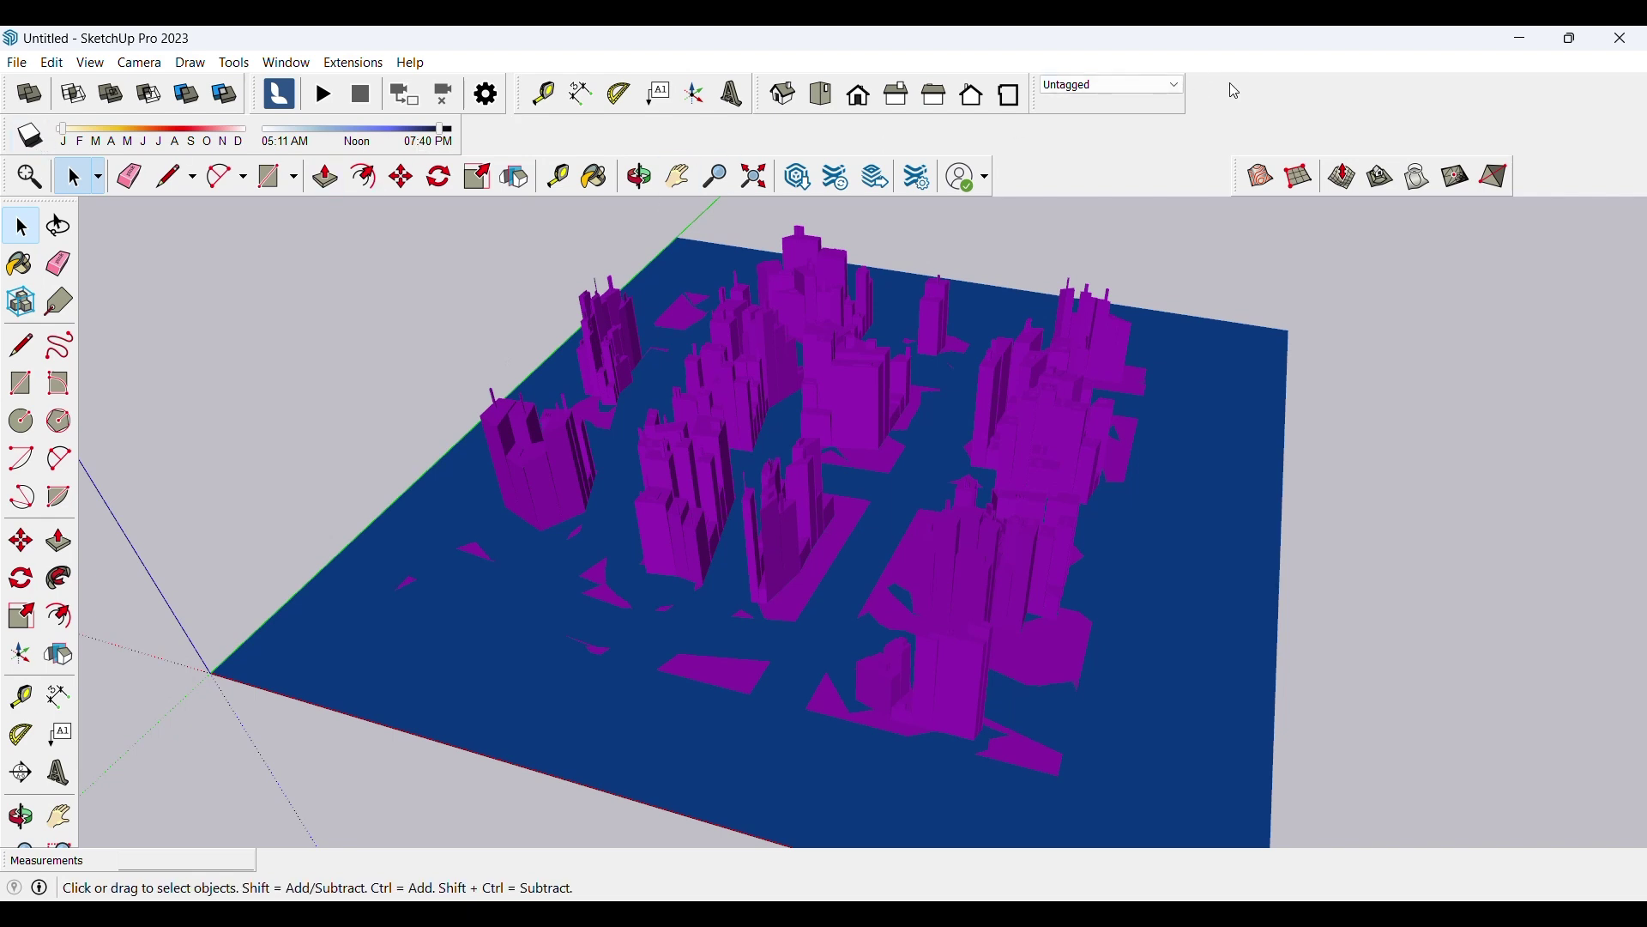
# Search the Extension Warehouse for 'cur', view the Curic Sun page, then close the warehouse.
pyautogui.click(352, 63)
pyautogui.click(394, 105)
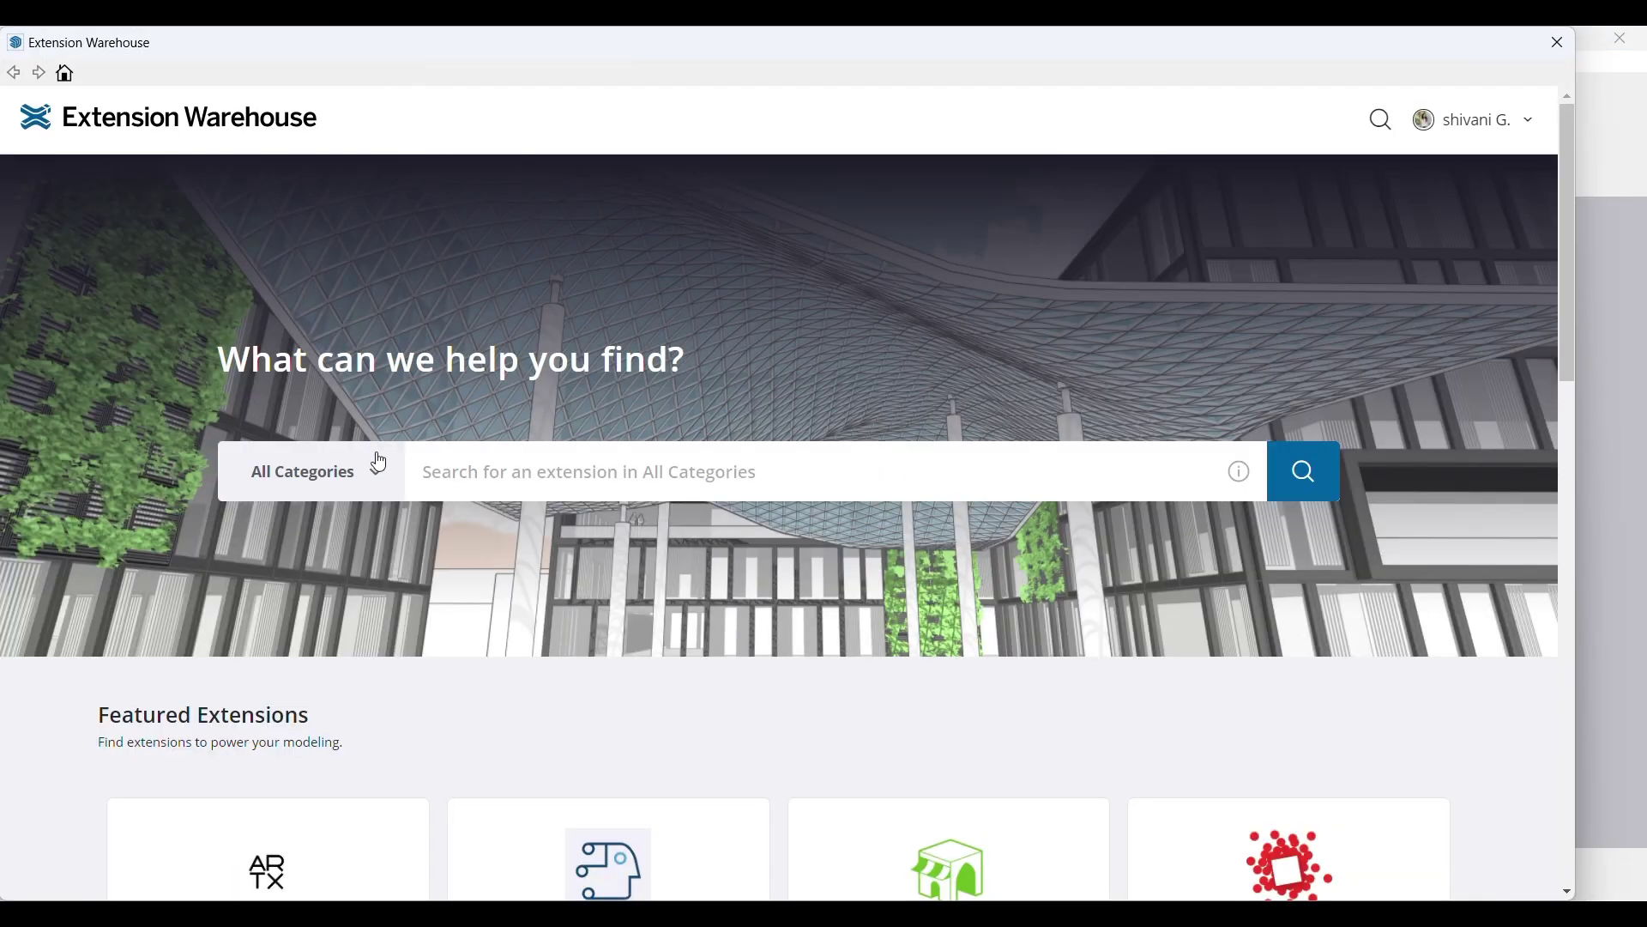
pyautogui.write('curic sun')
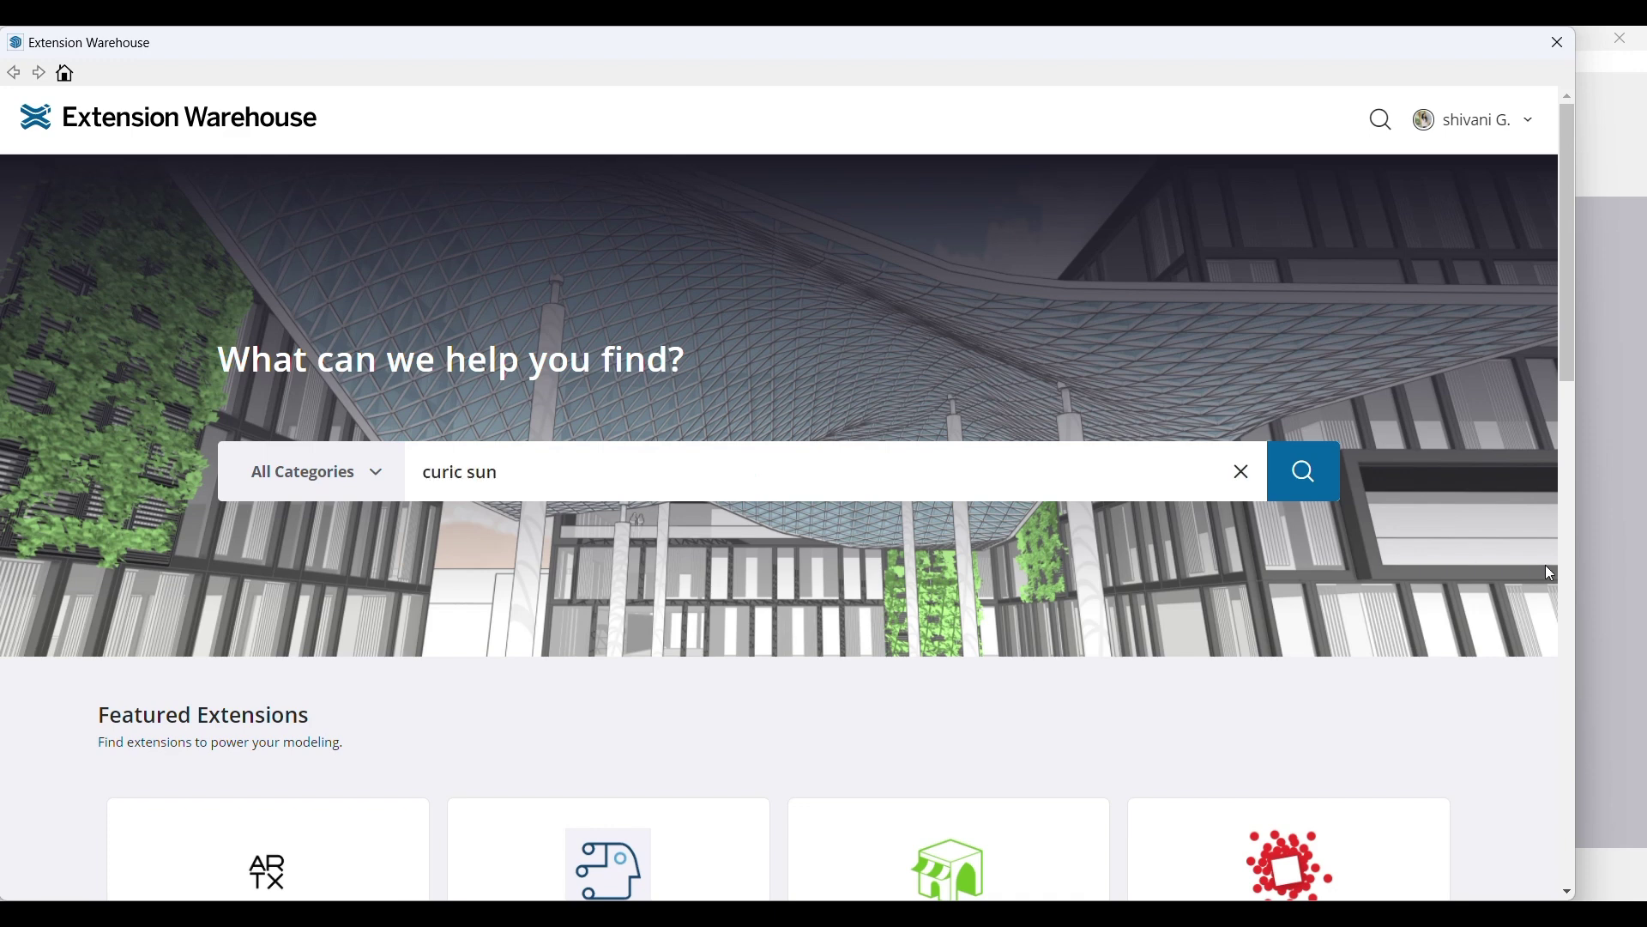
pyautogui.click(1325, 482)
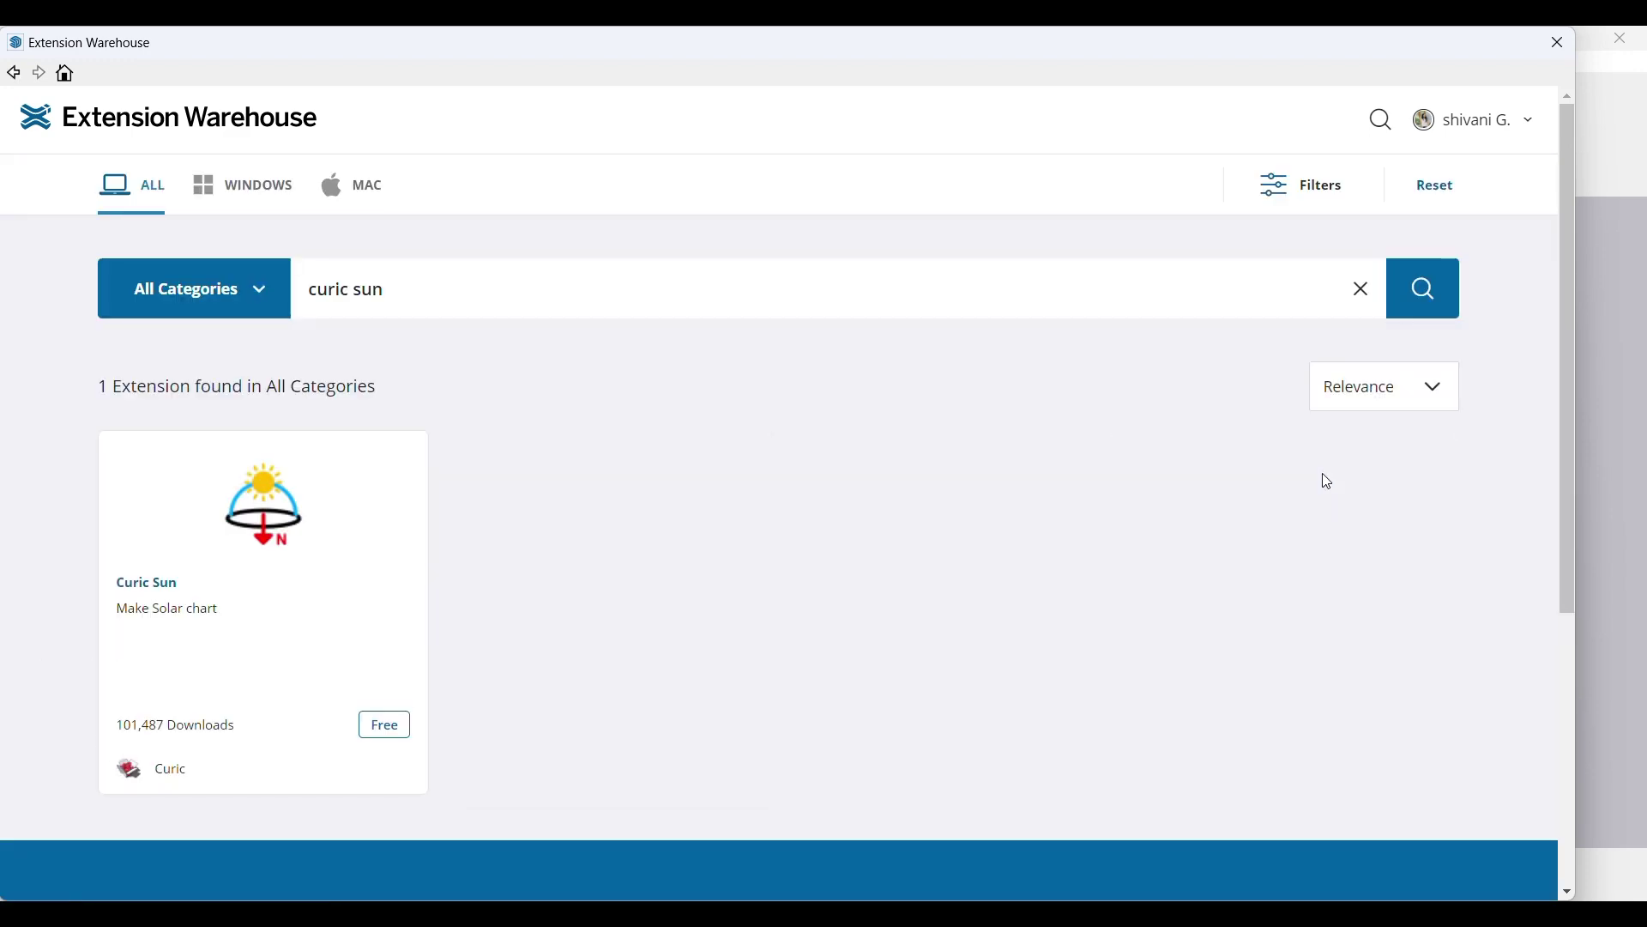
pyautogui.click(289, 614)
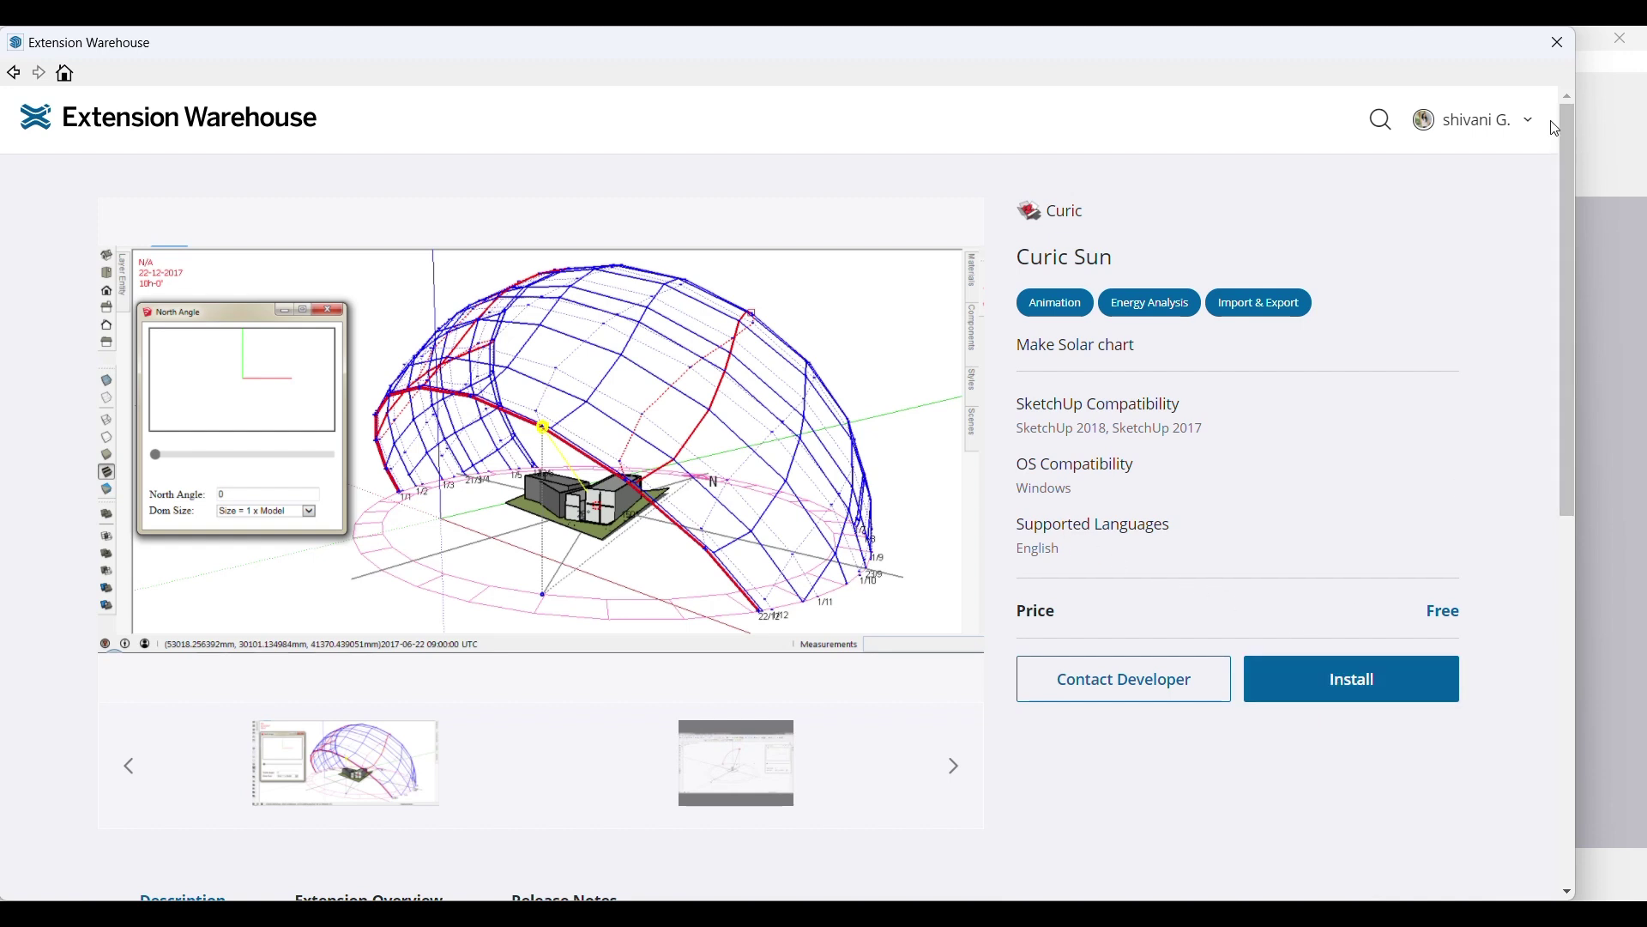
pyautogui.click(1560, 45)
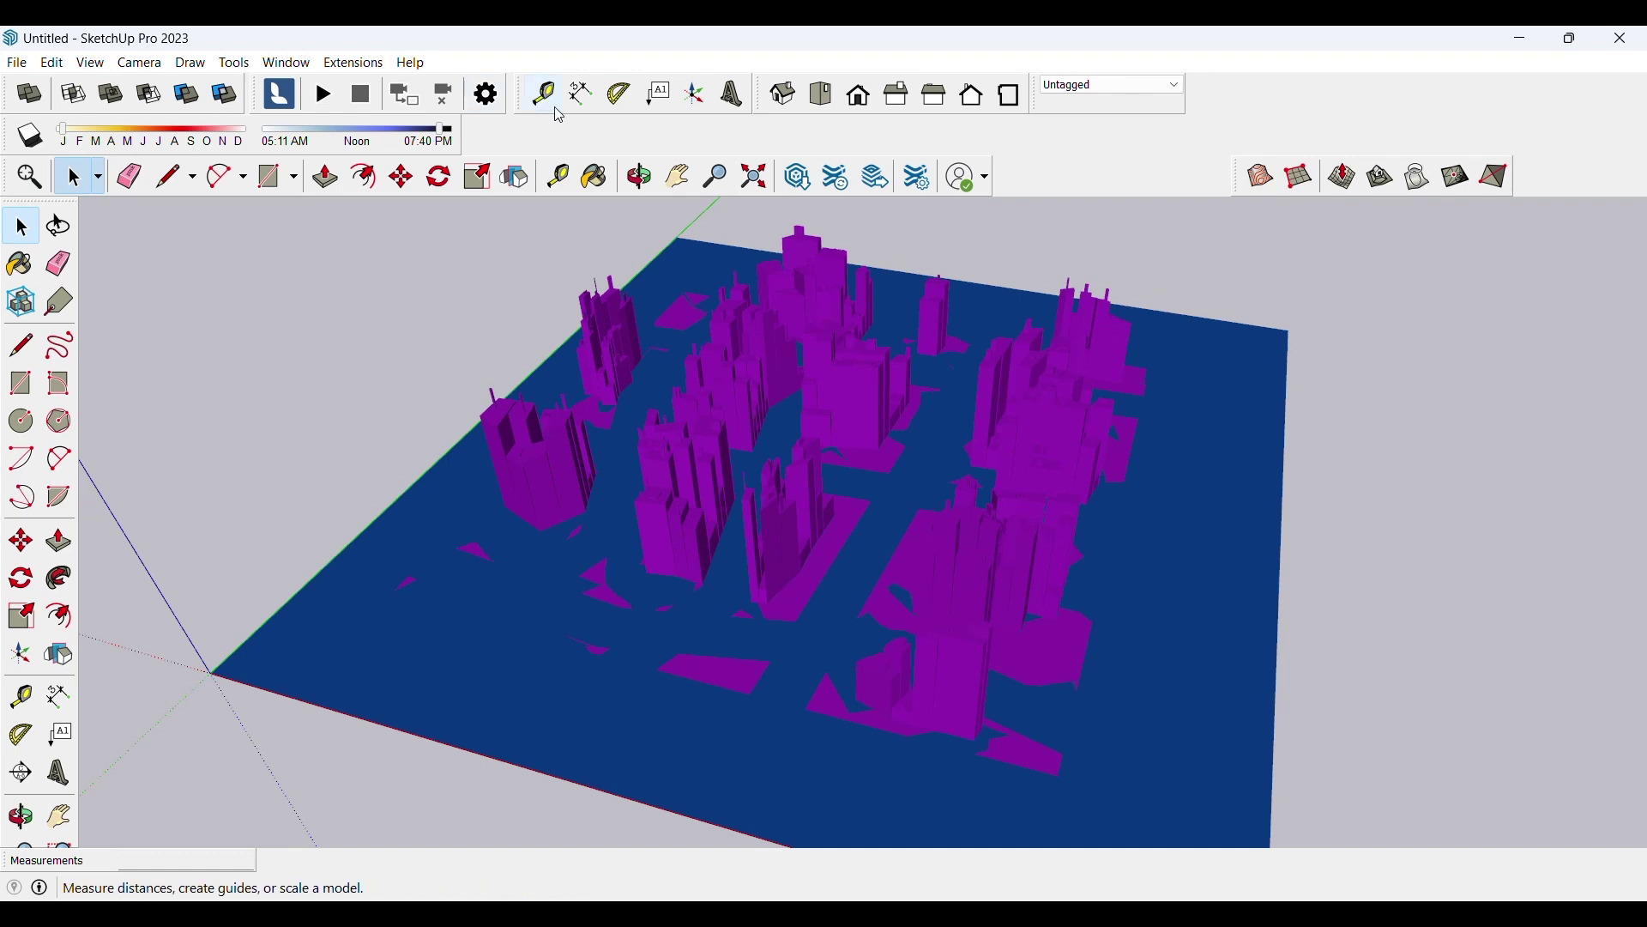
# Show the Curic Sun toolbar and move it along the top toolbar row.
pyautogui.rightClick(559, 144)
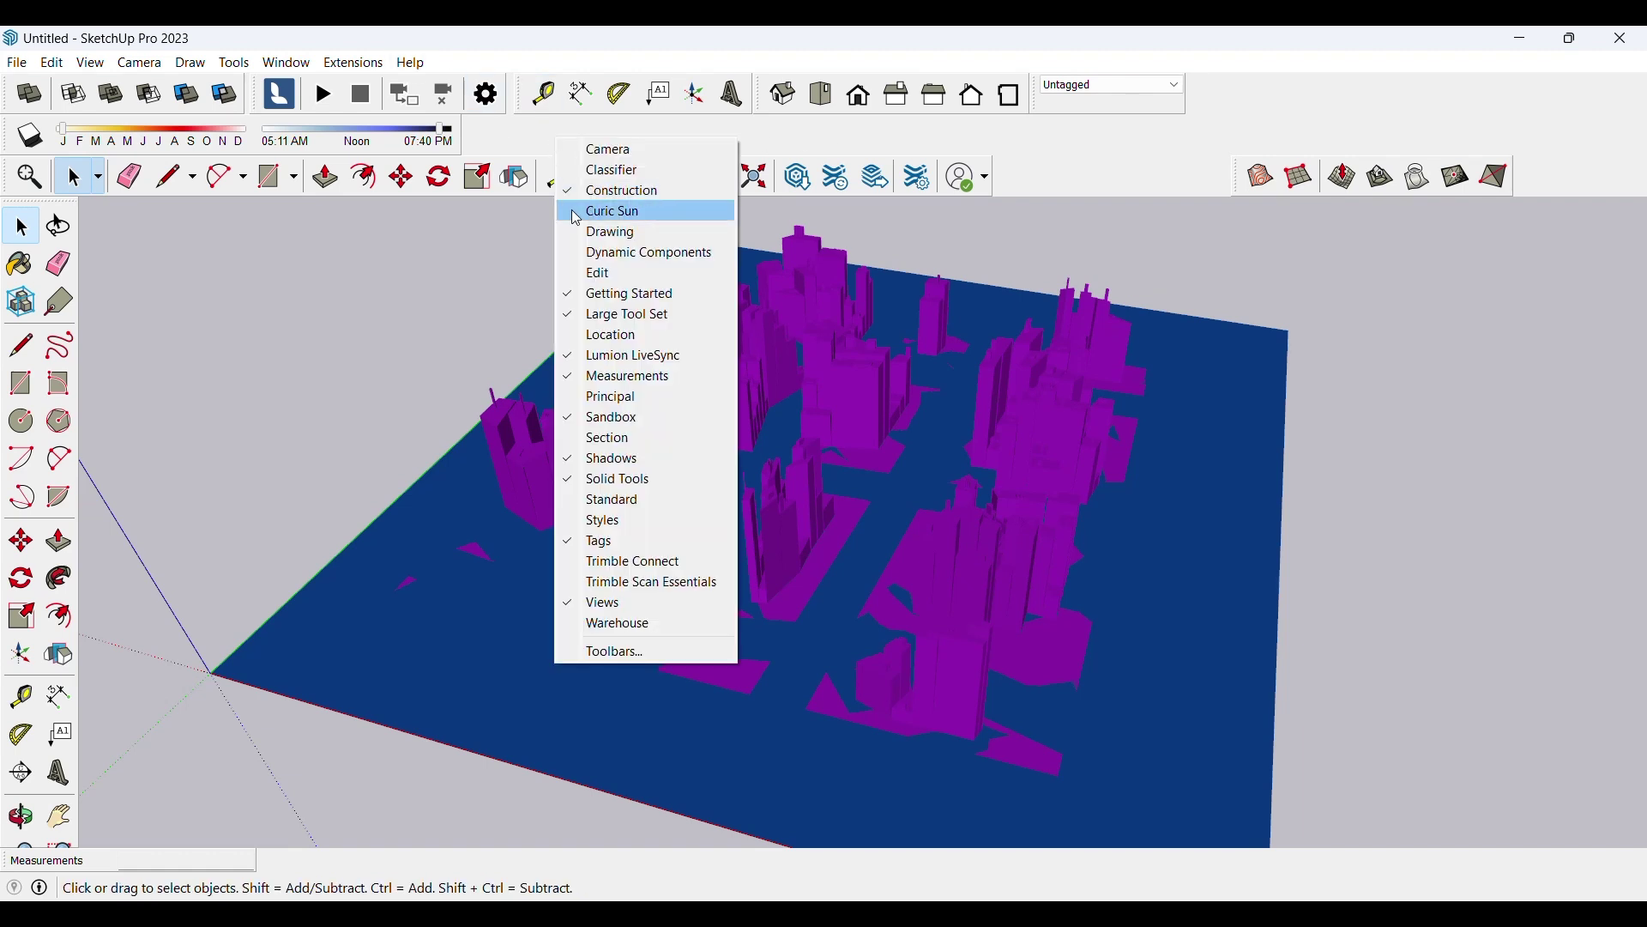
pyautogui.click(613, 211)
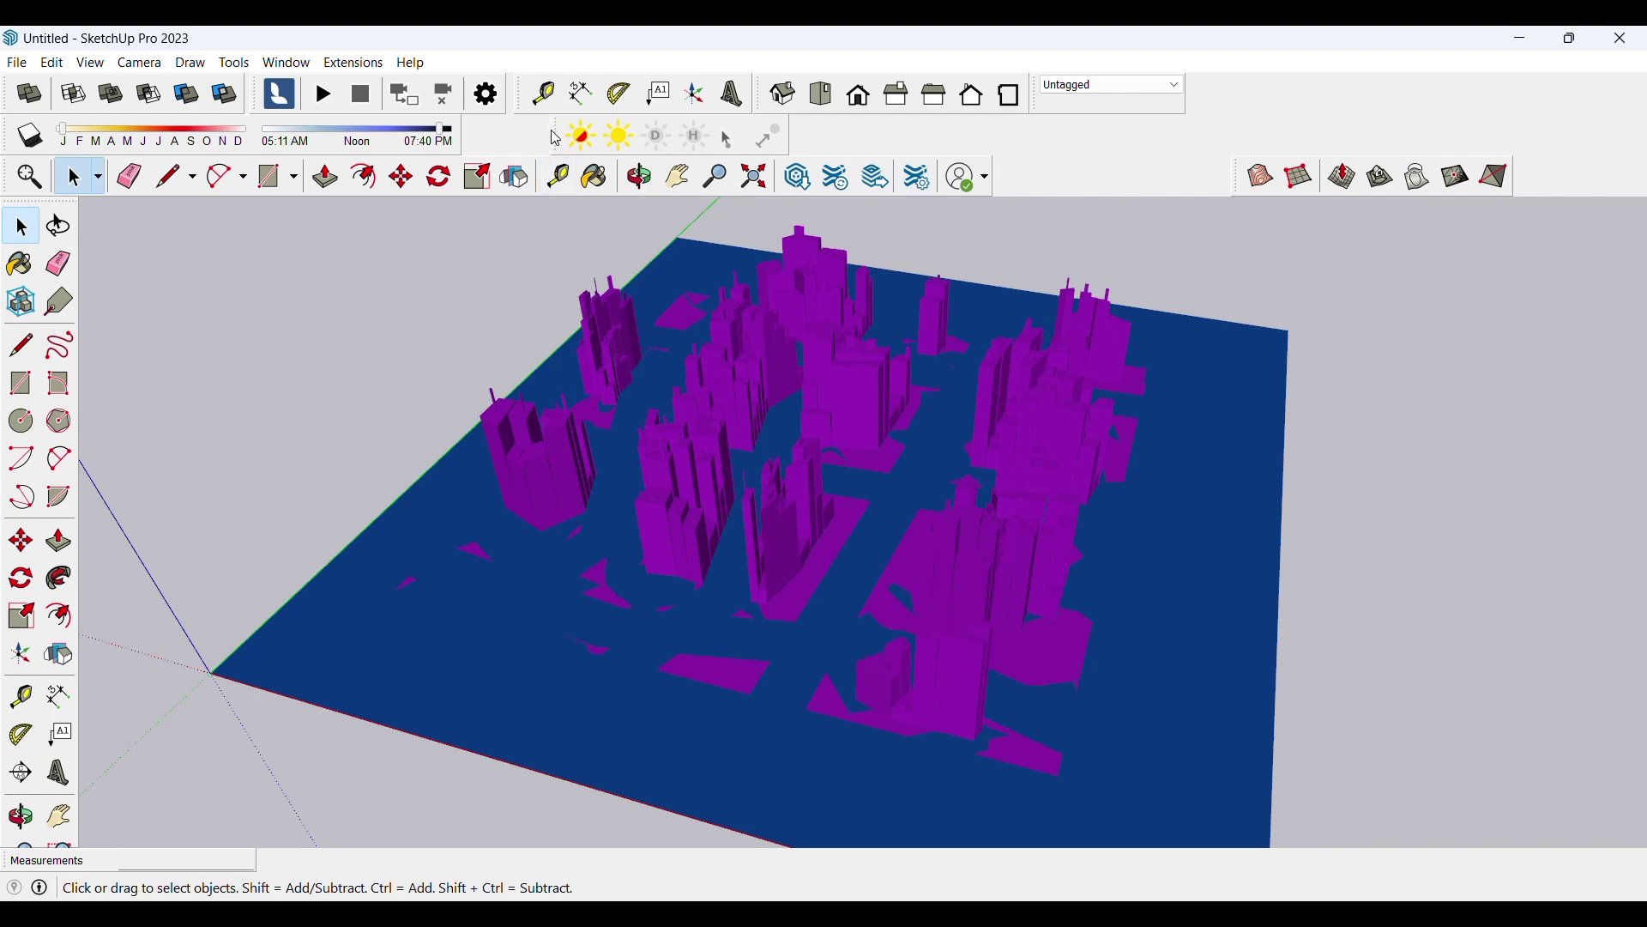
pyautogui.moveTo(556, 148); pyautogui.dragTo(1041, 150)
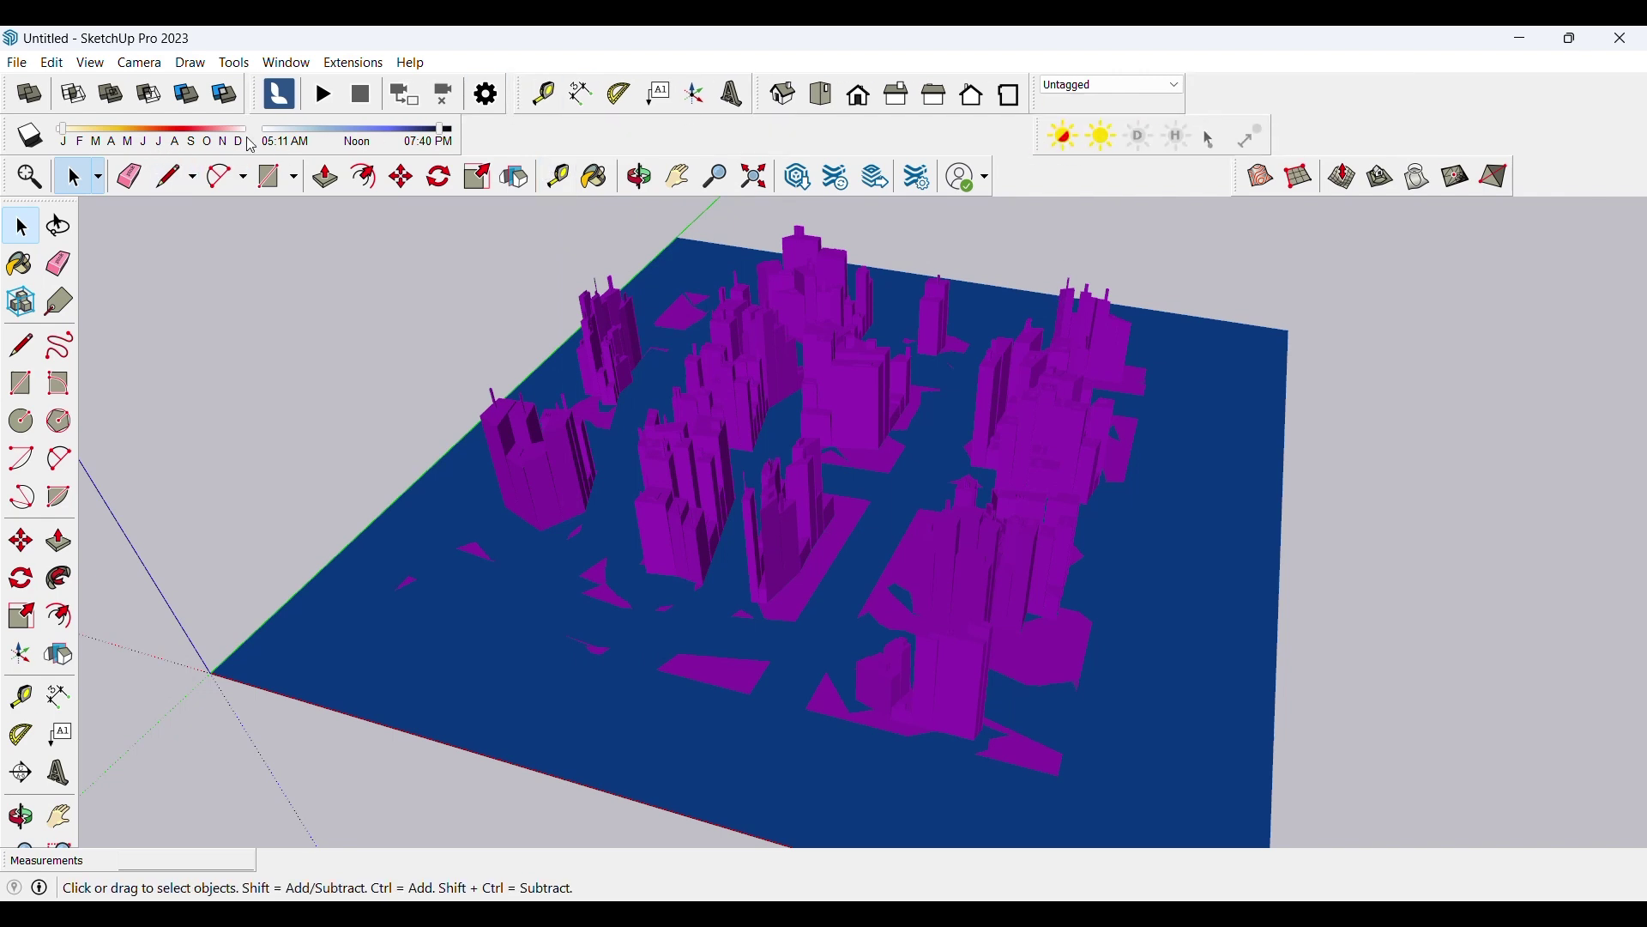
# Show the Location toolbar and arrange the Shadows and Curic Sun toolbars beside it.
pyautogui.rightClick(605, 145)
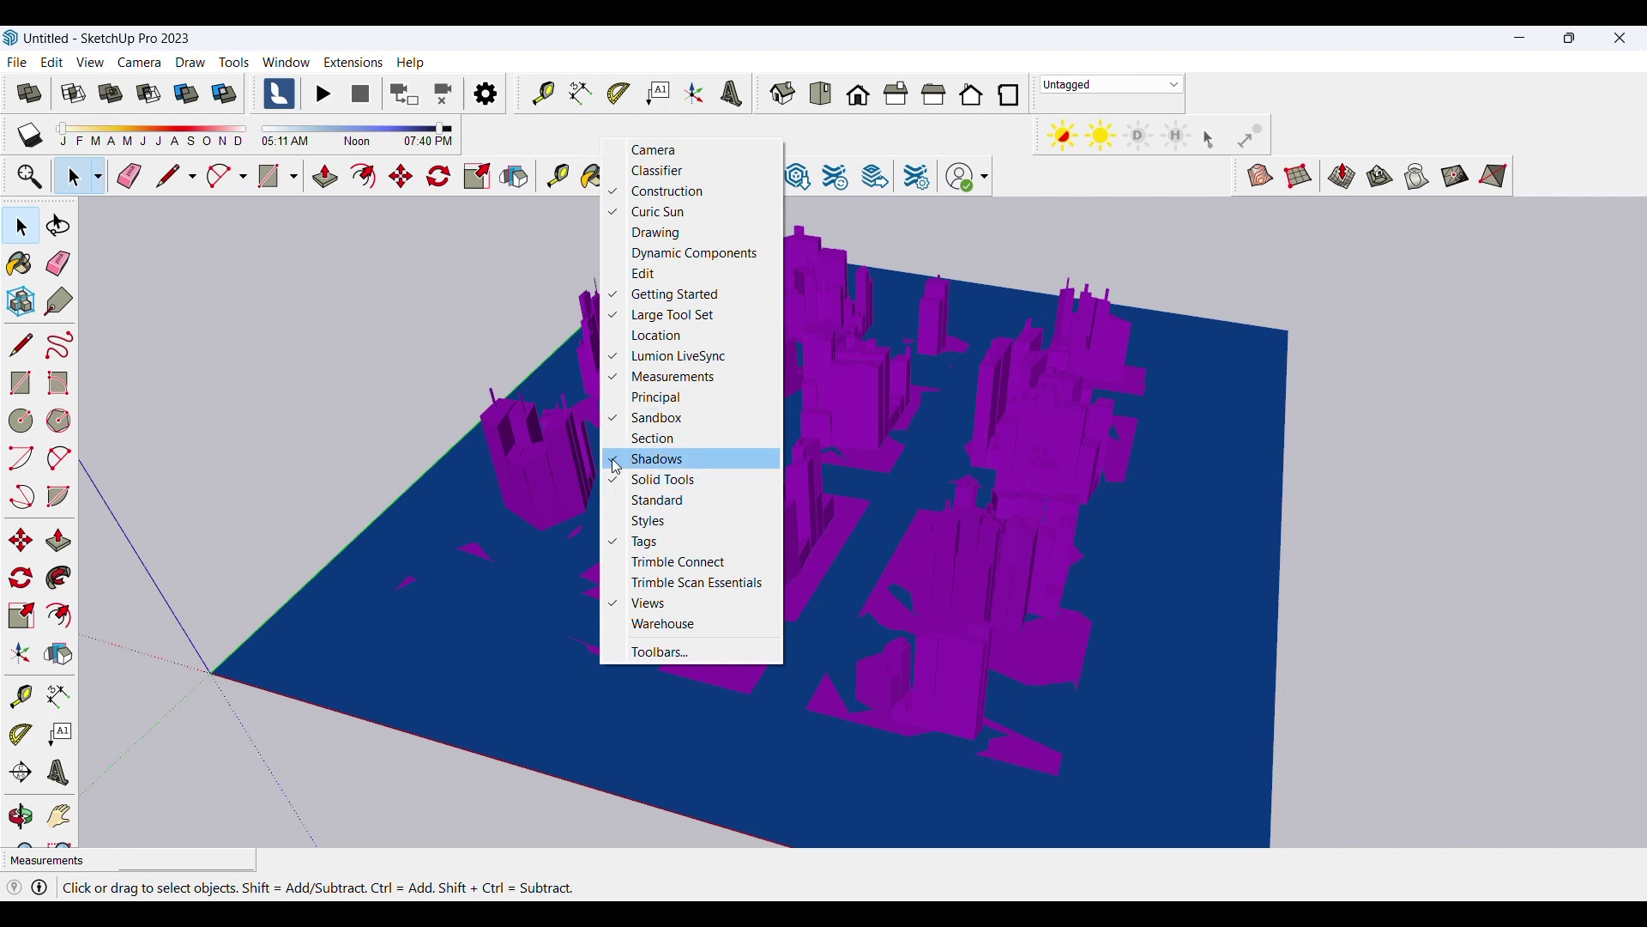
pyautogui.click(543, 131)
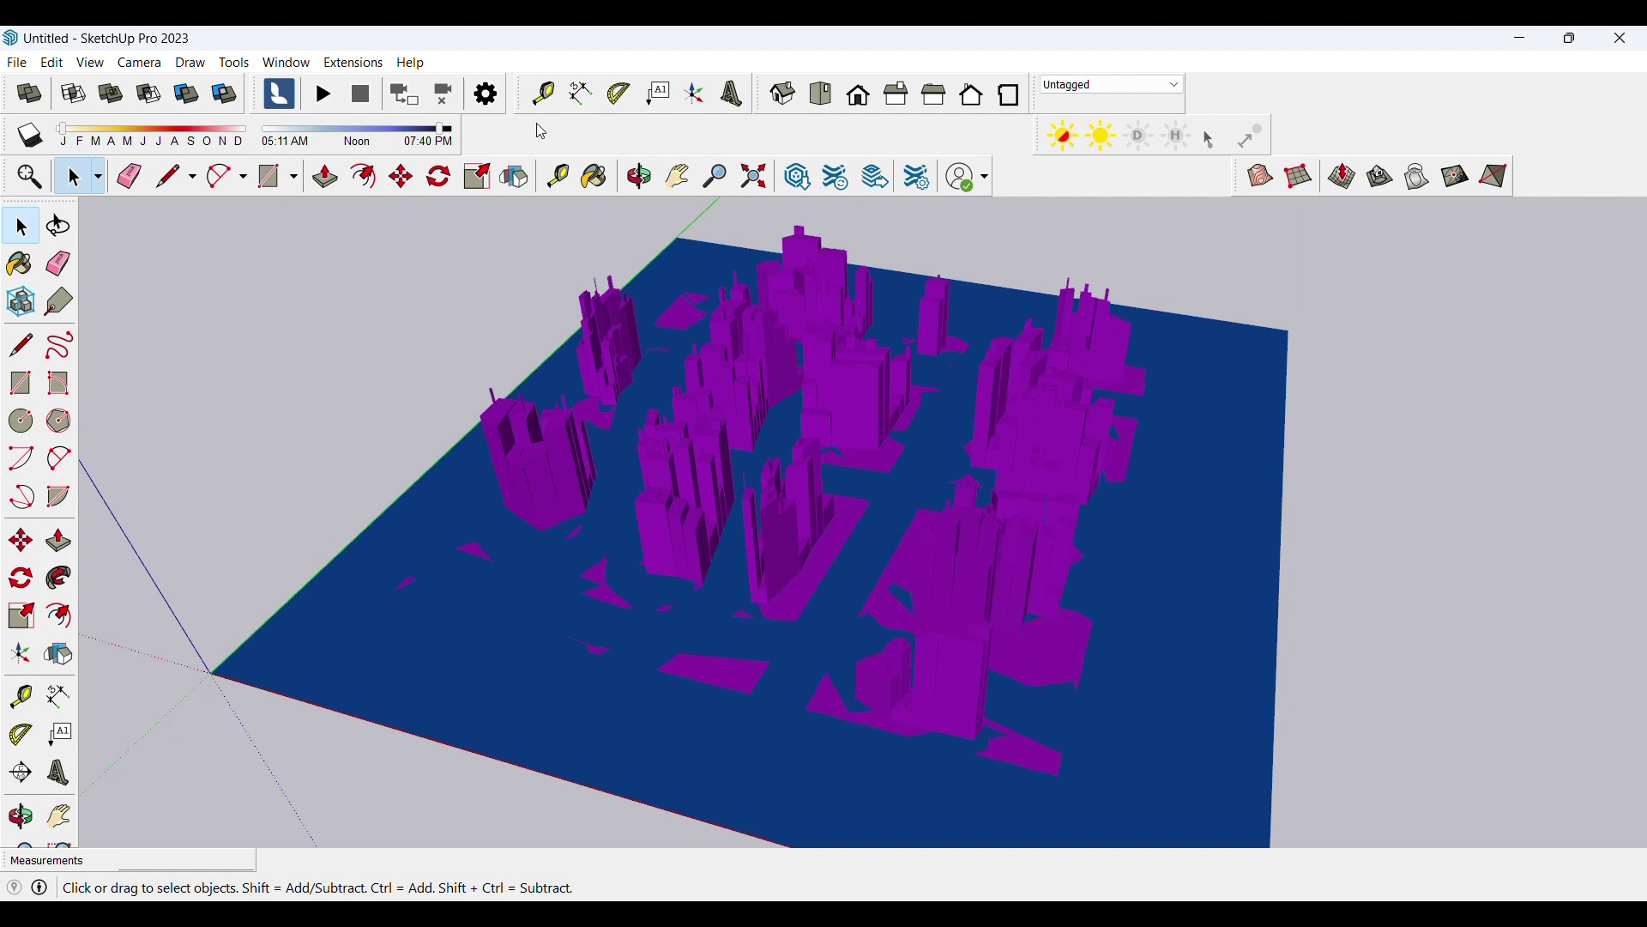
pyautogui.rightClick(587, 137)
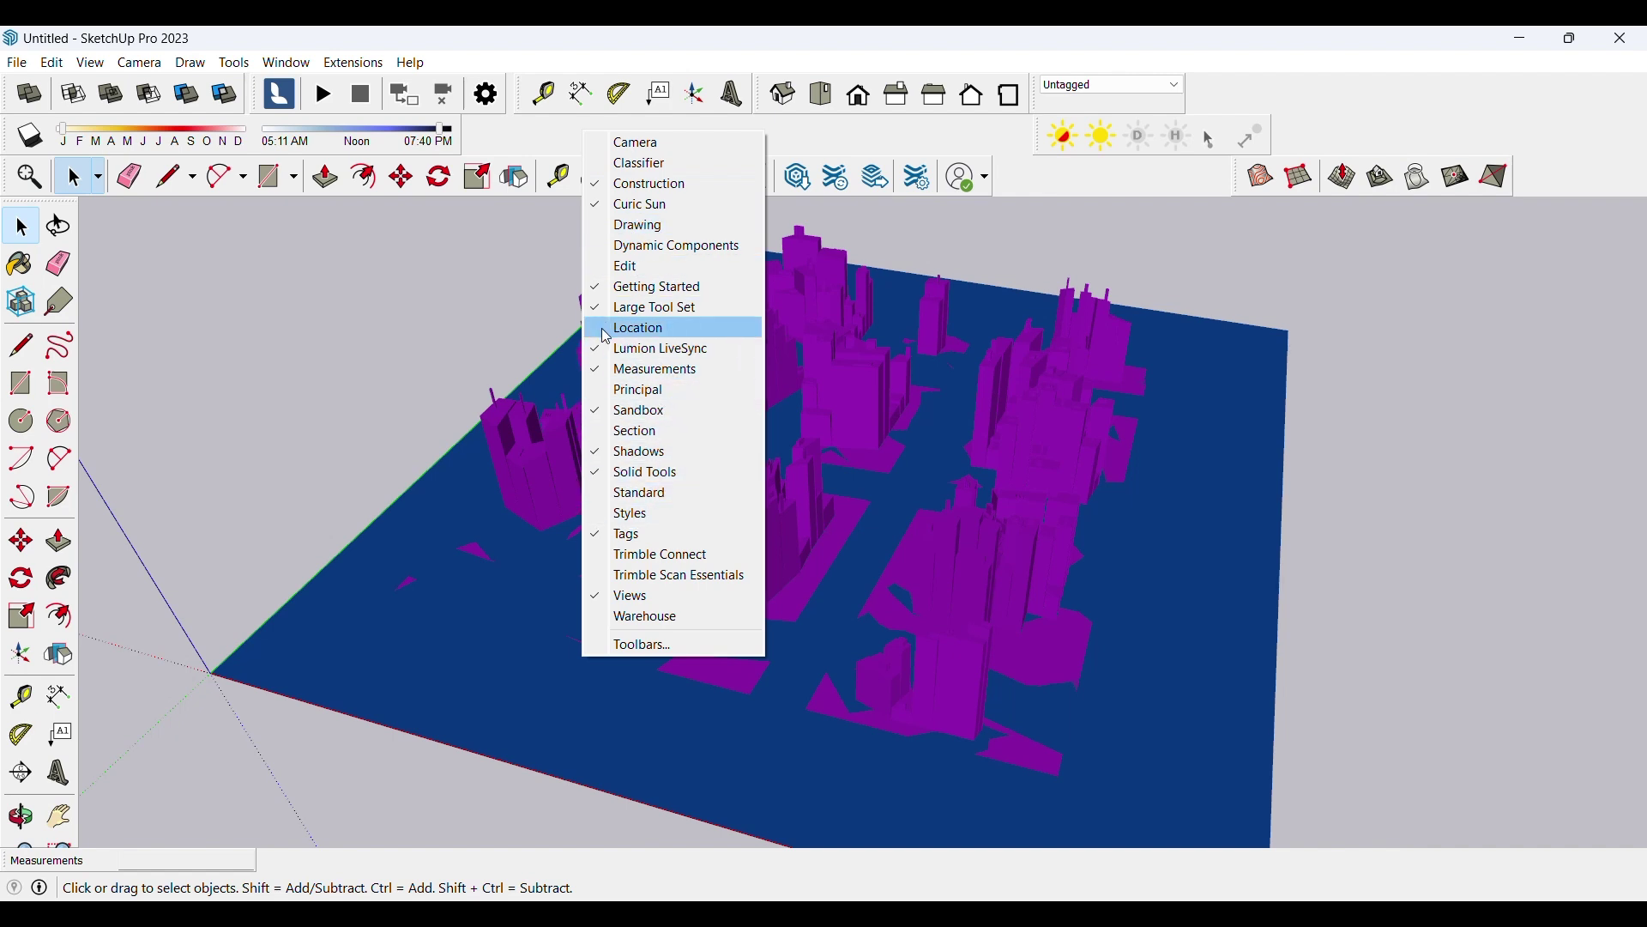
pyautogui.click(640, 328)
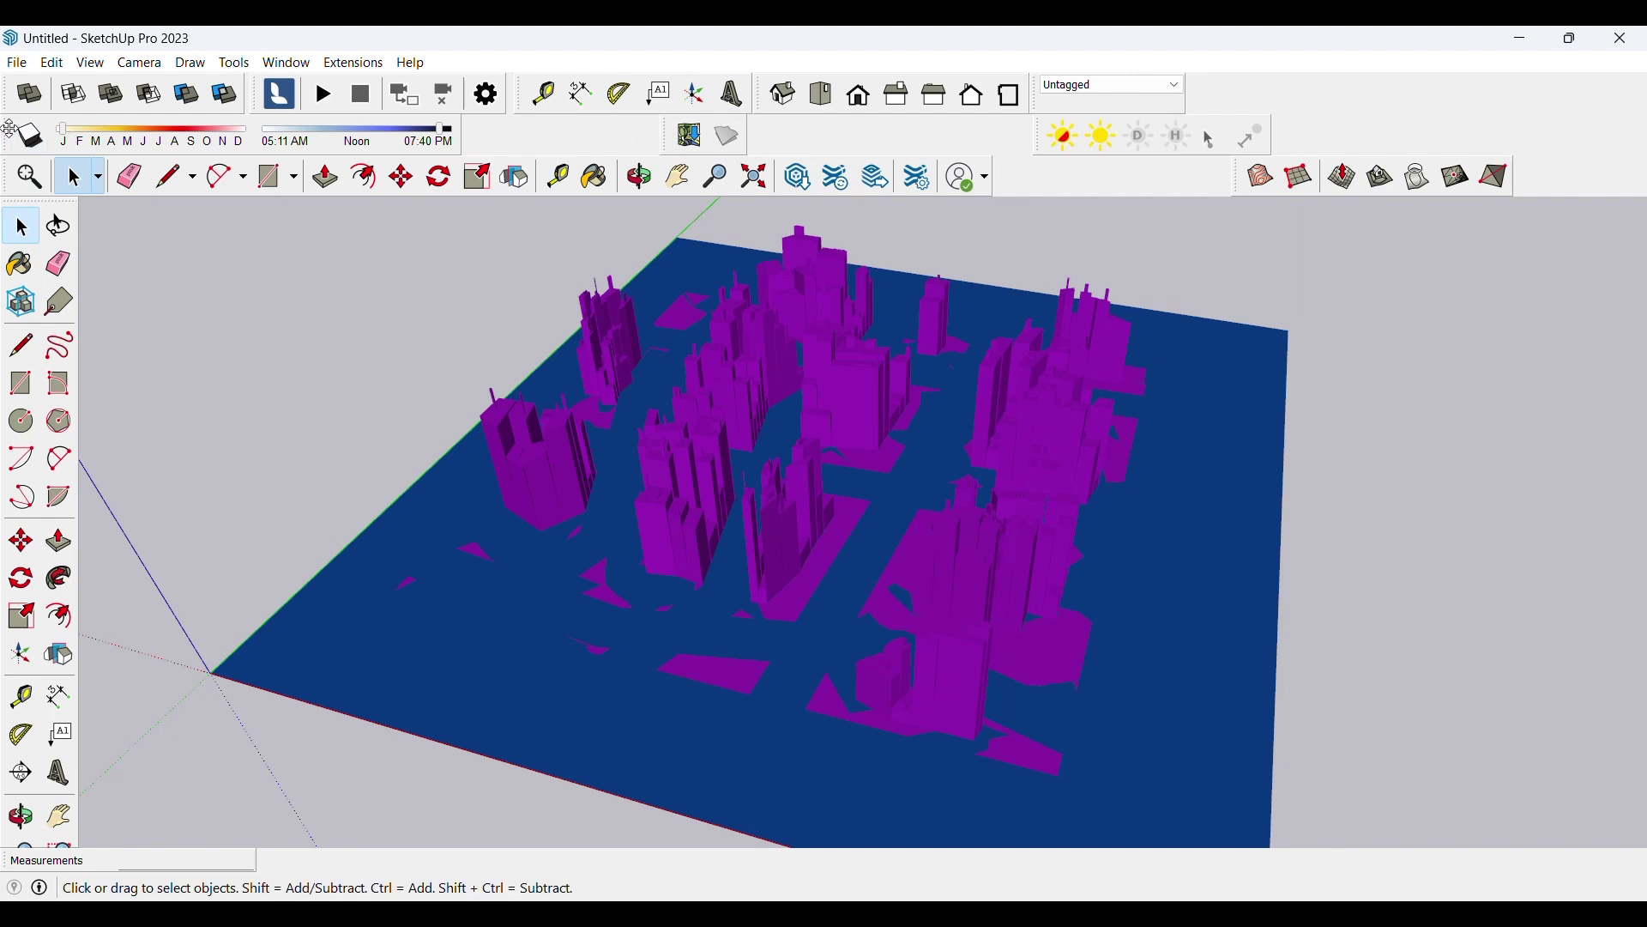
pyautogui.moveTo(9, 136); pyautogui.dragTo(148, 141)
pyautogui.moveTo(1045, 139); pyautogui.dragTo(800, 142)
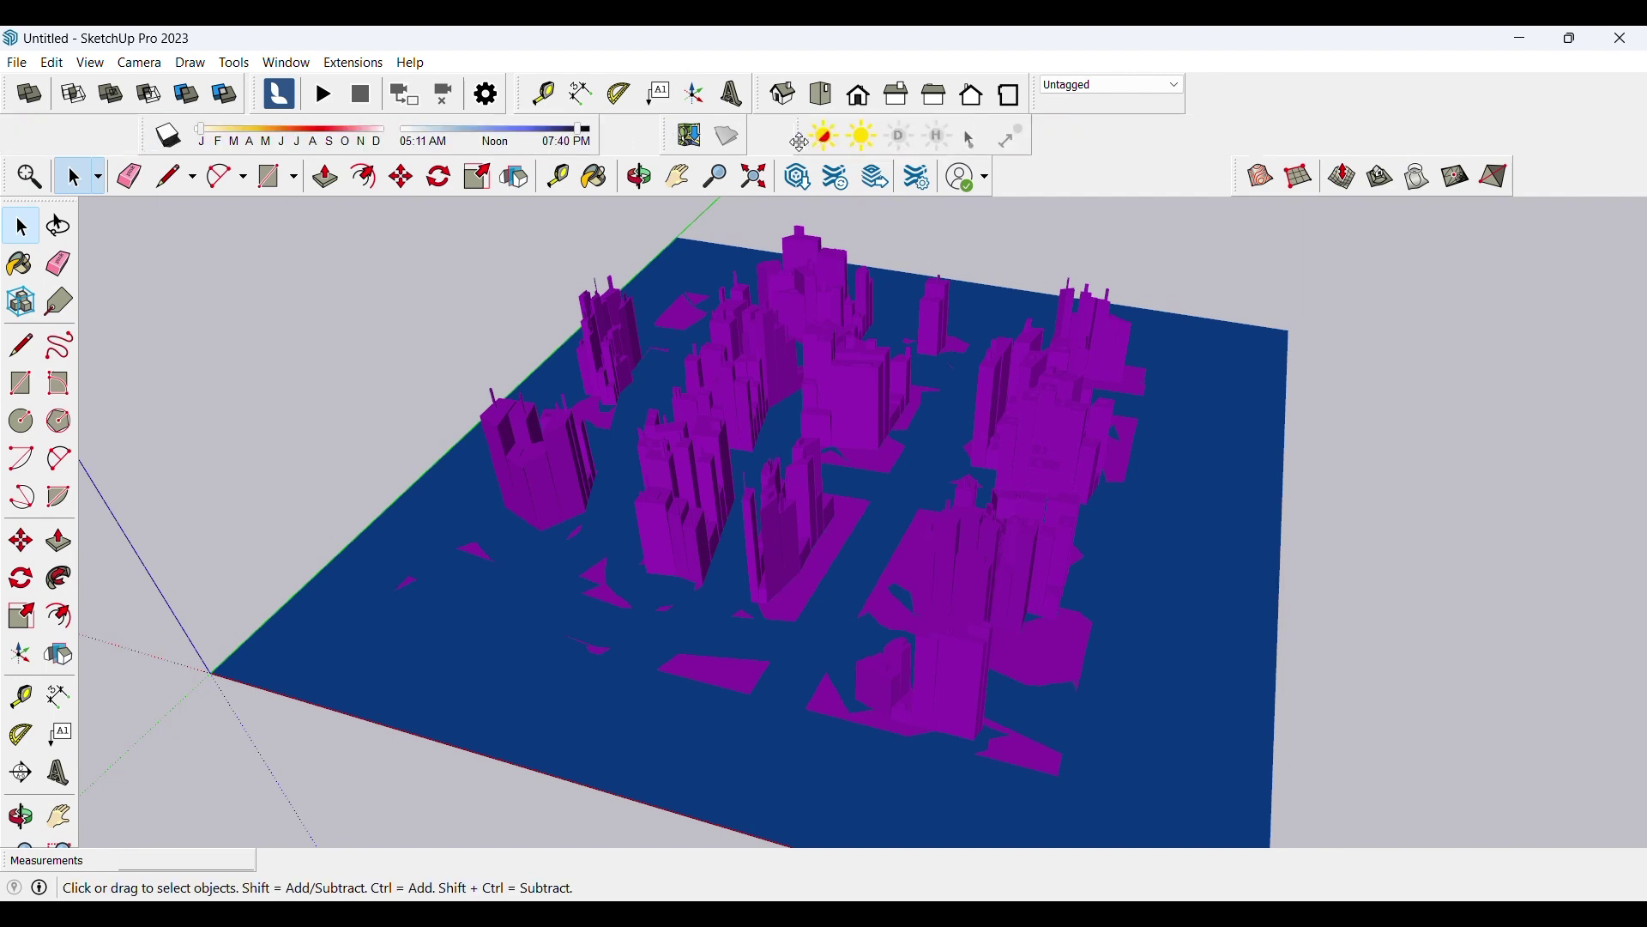
# Add a location at the pin near Argyle Square, Carlton, importing a small surrounding map region.
pyautogui.click(691, 136)
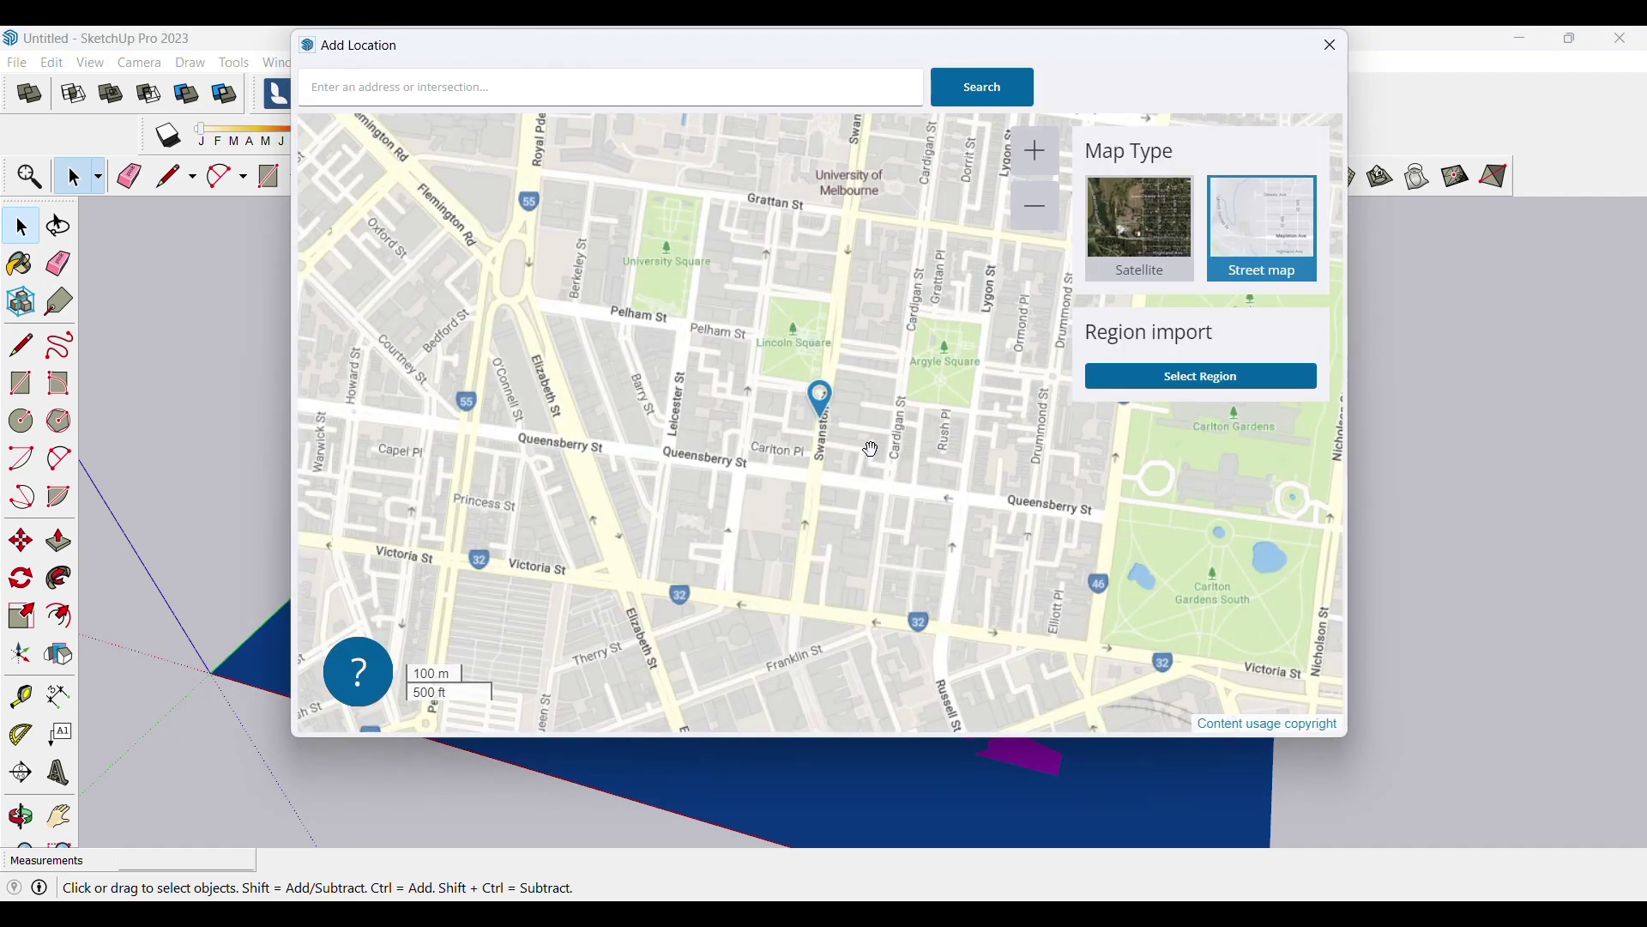
pyautogui.scroll(2, 877, 417)
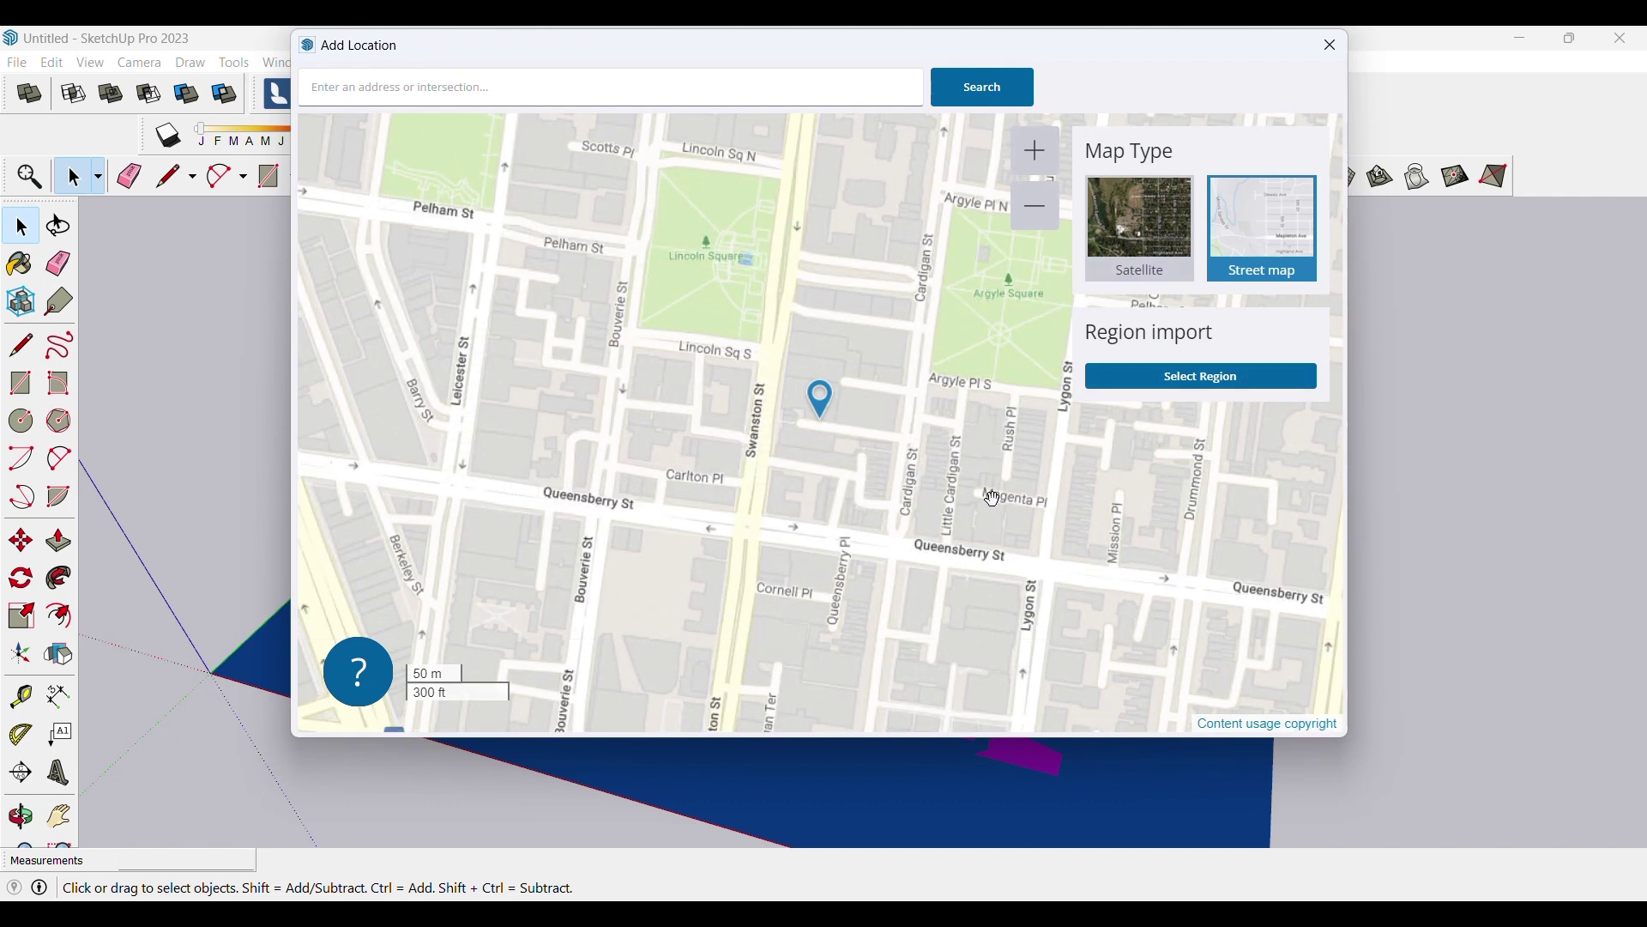
pyautogui.scroll(-2, 793, 549)
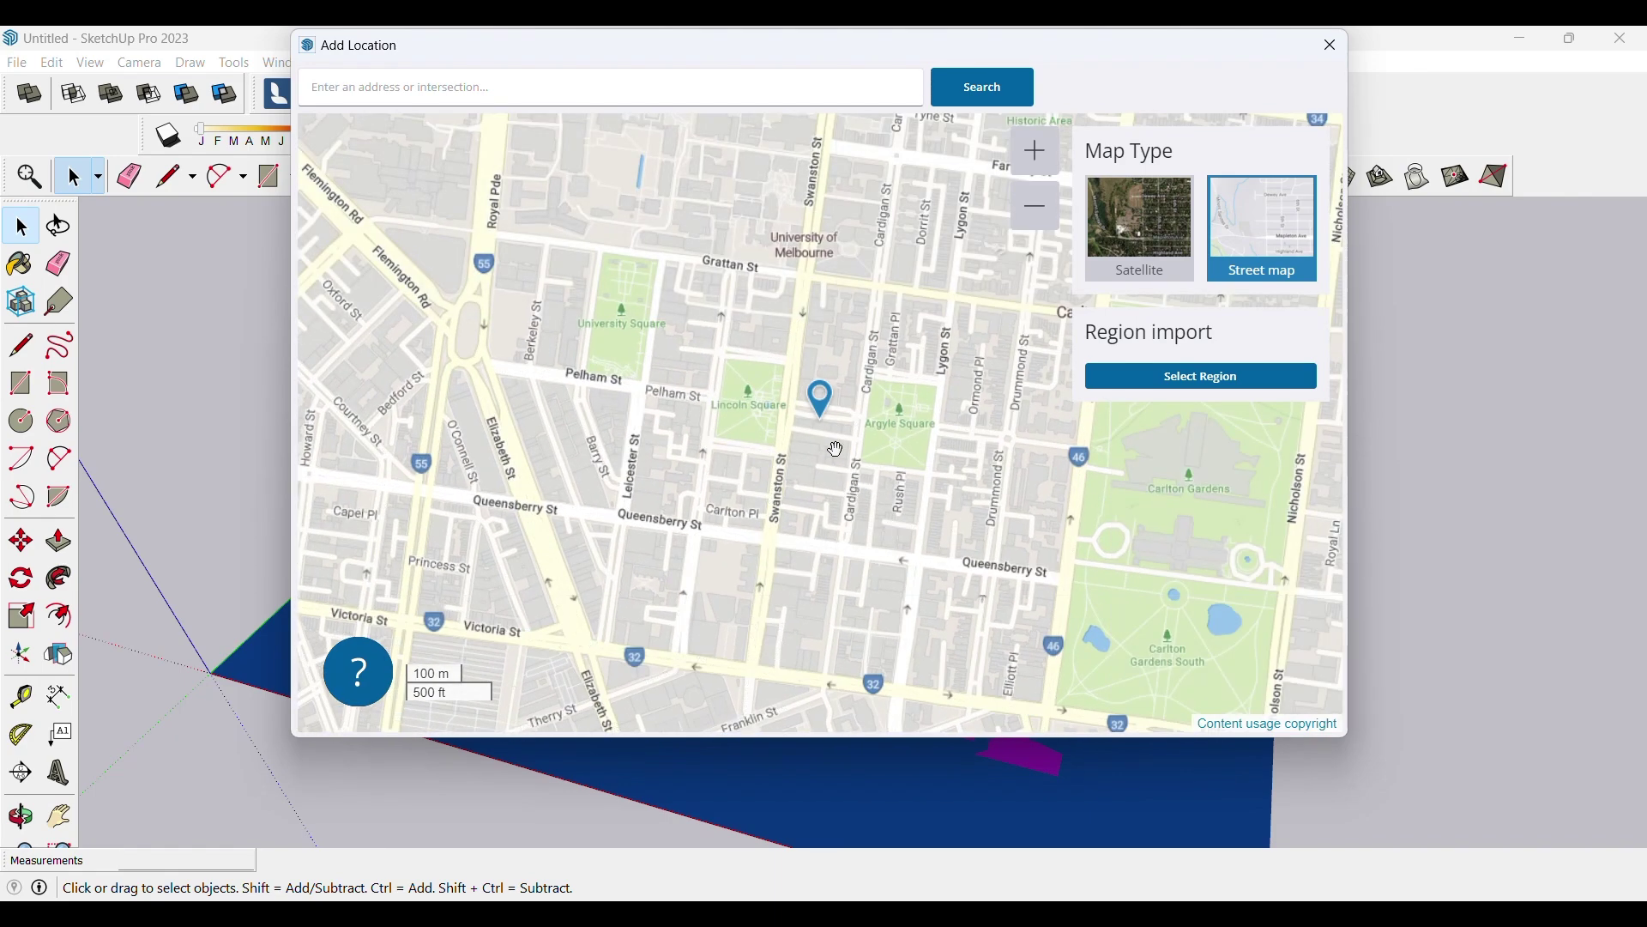
pyautogui.scroll(-3, 836, 449)
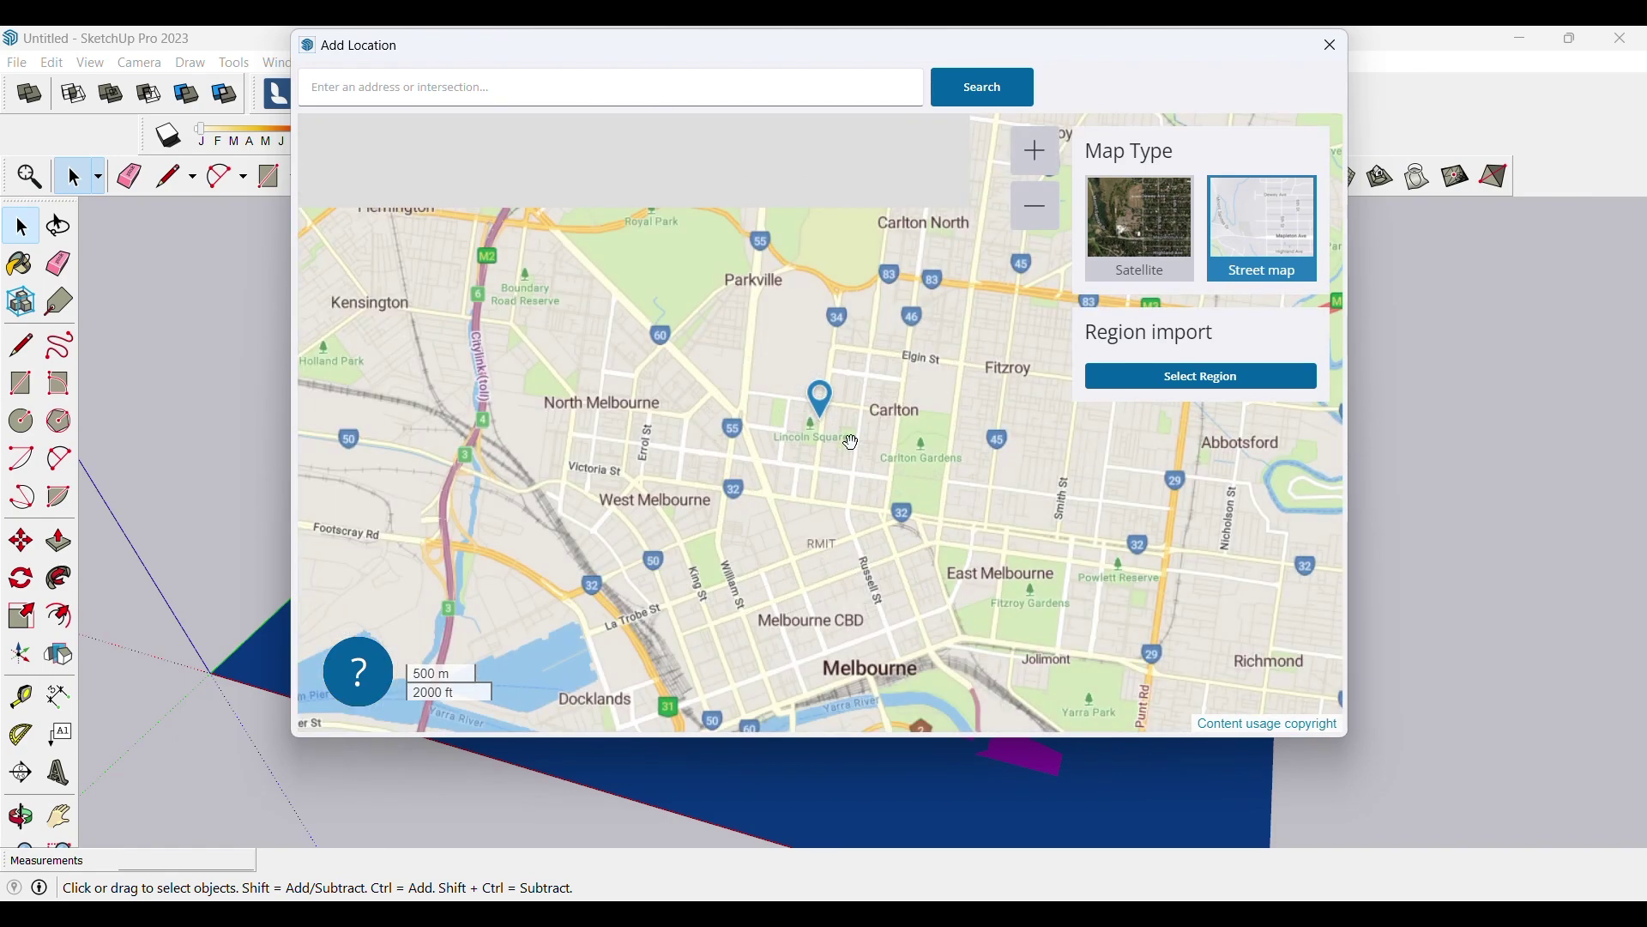
pyautogui.scroll(3, 852, 443)
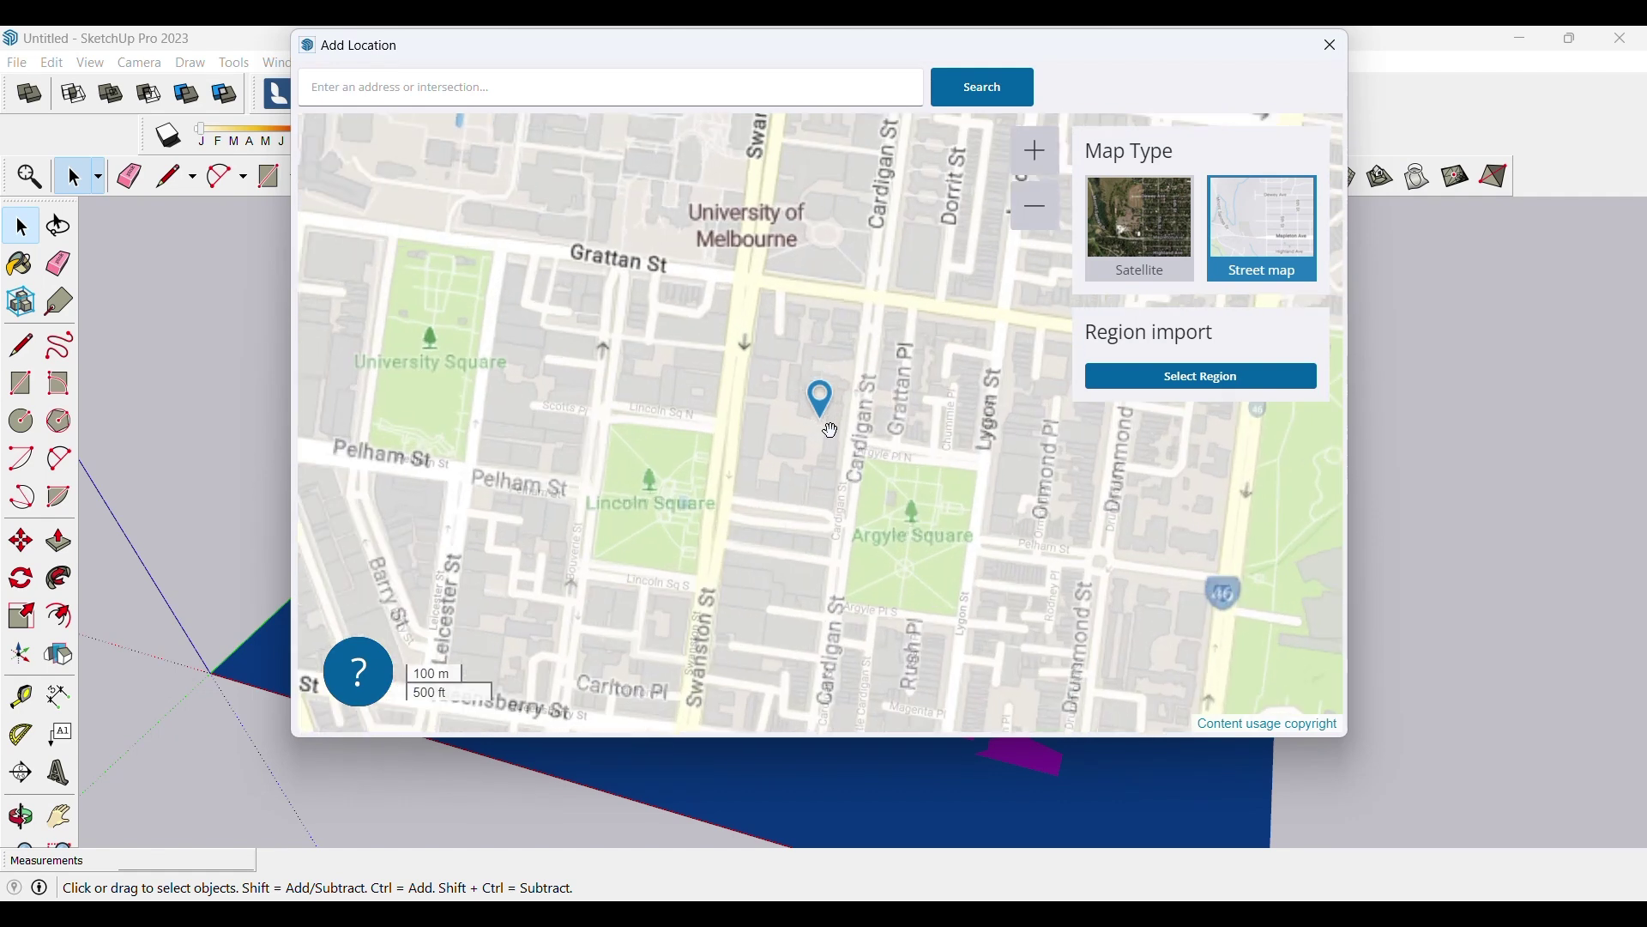
pyautogui.scroll(1, 830, 431)
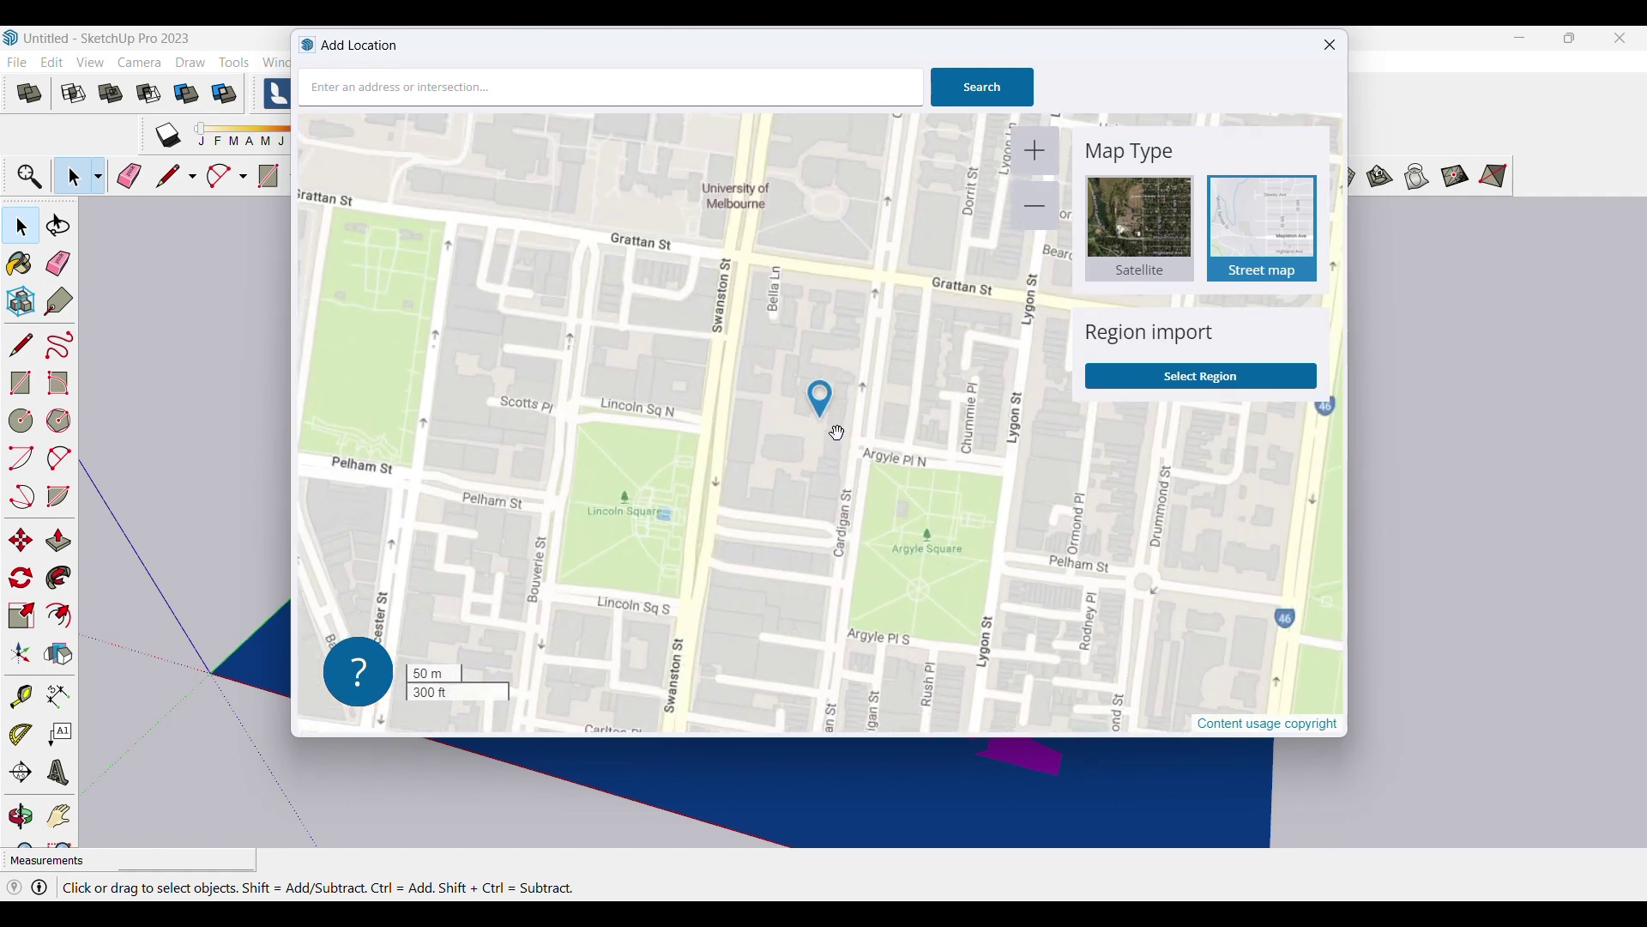
pyautogui.click(1205, 388)
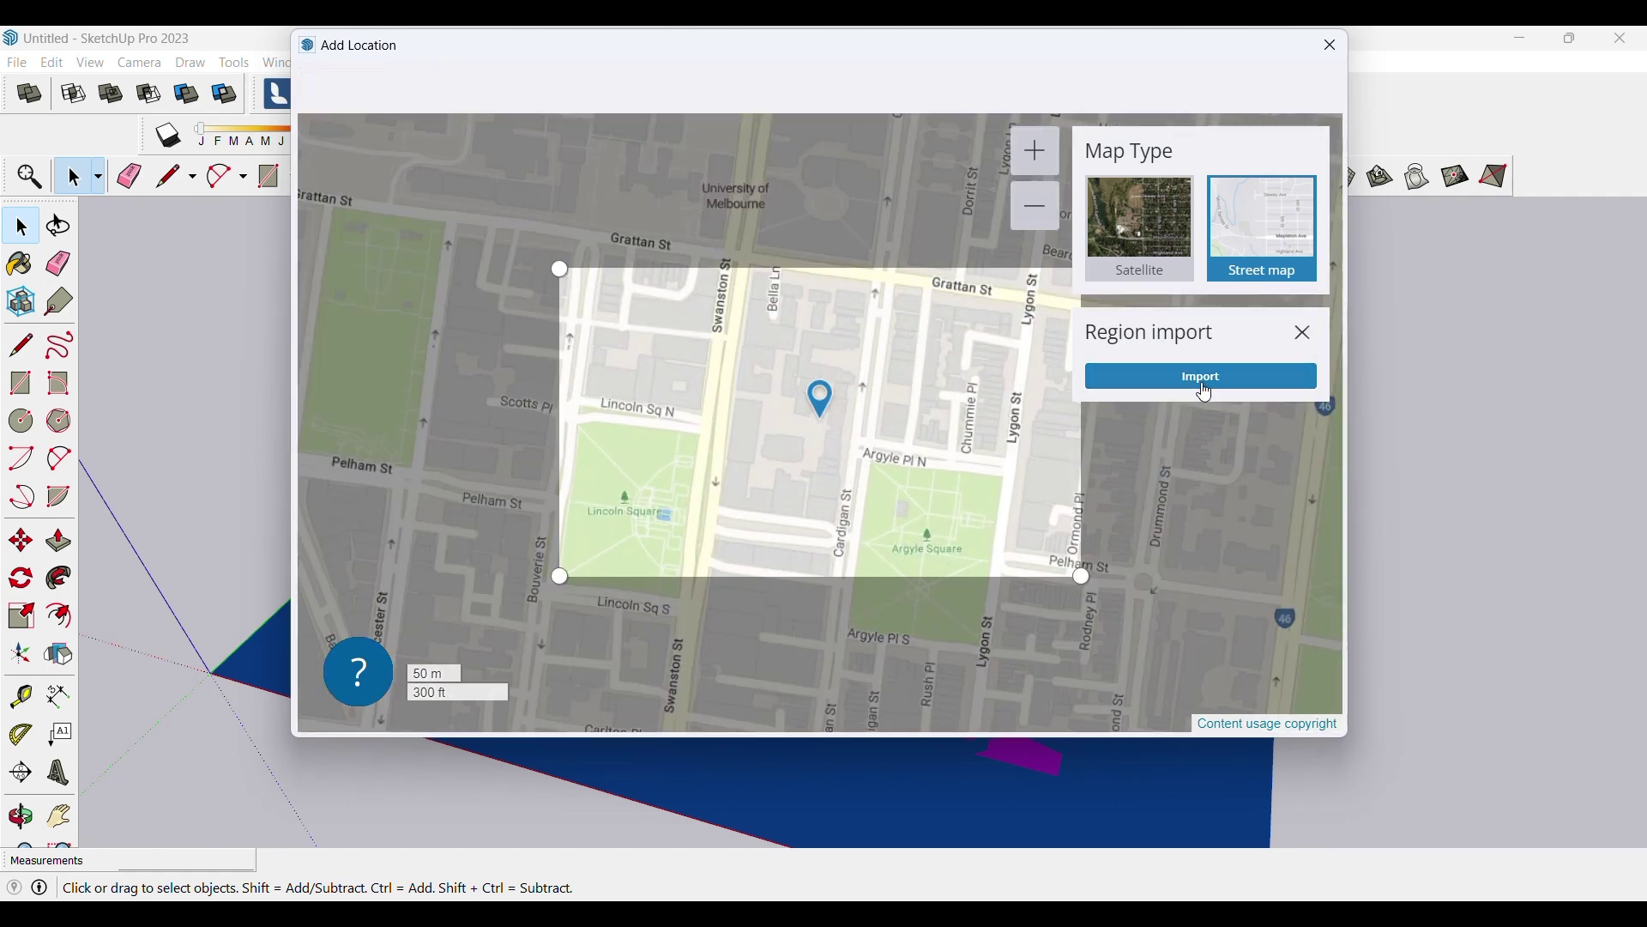
pyautogui.moveTo(1082, 575); pyautogui.dragTo(963, 541)
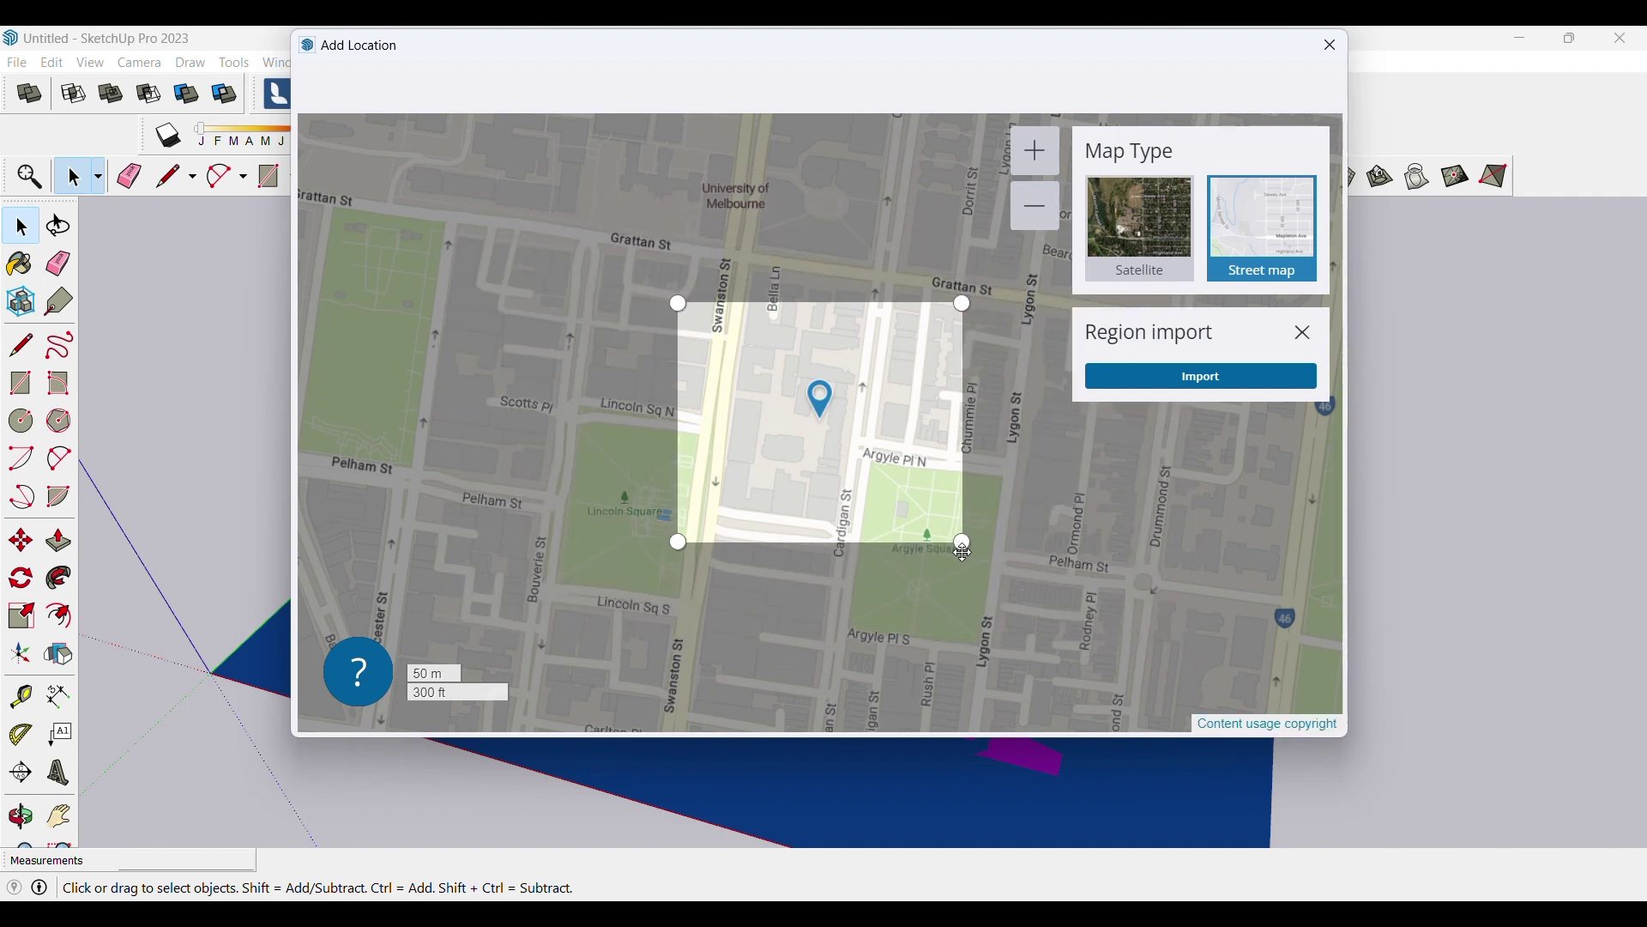
pyautogui.click(1158, 386)
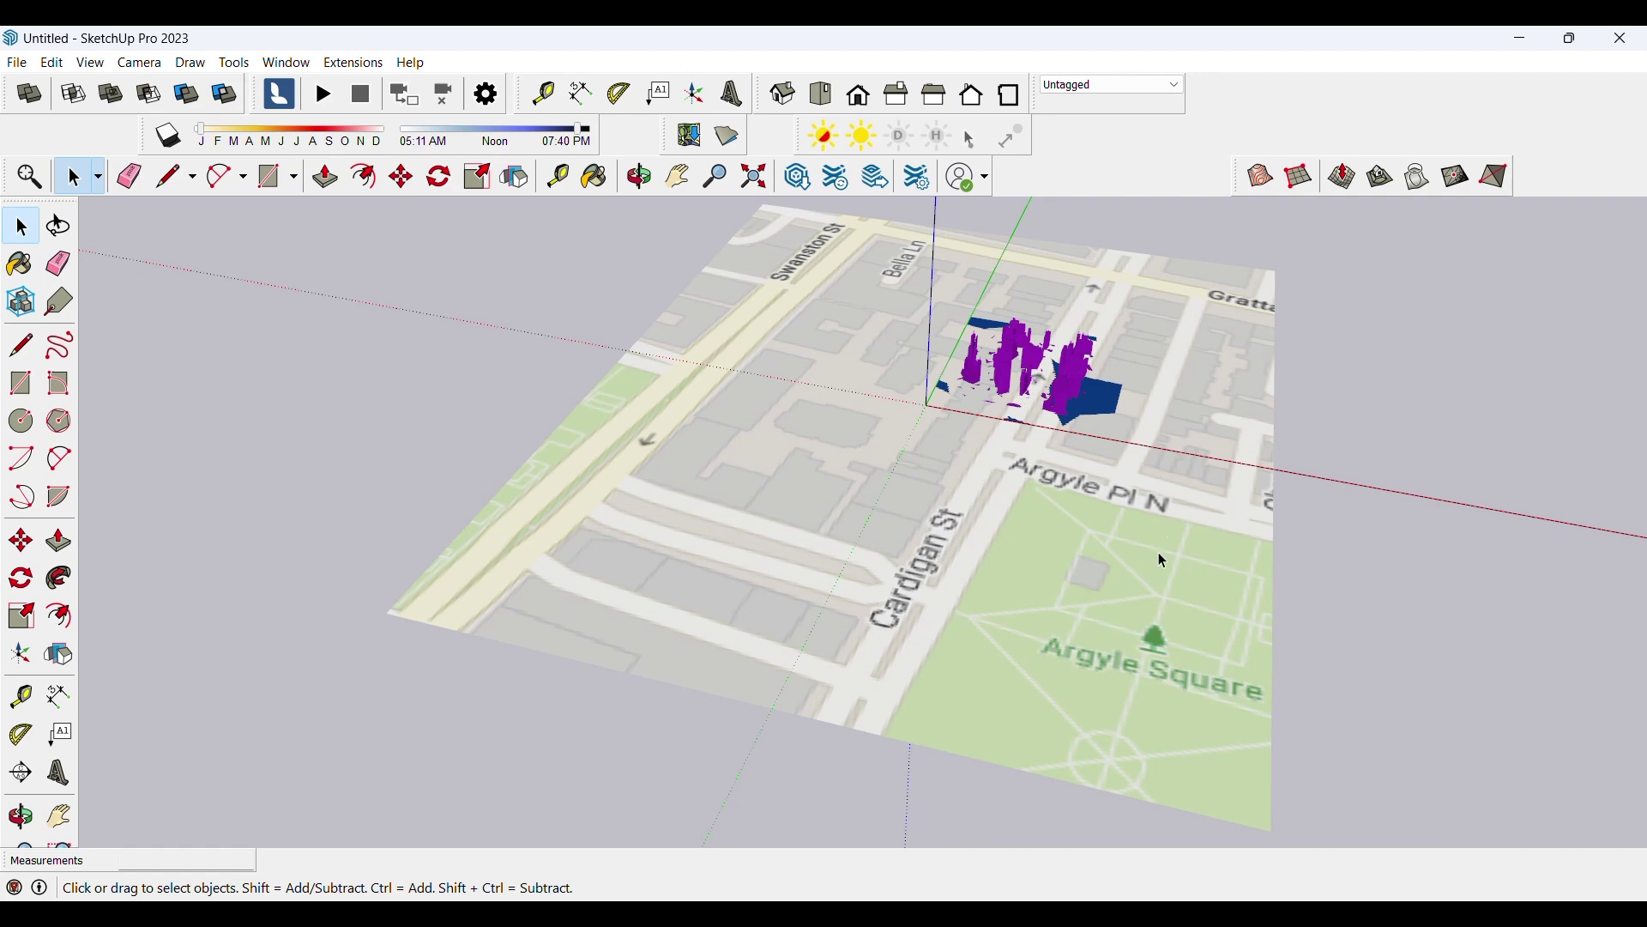
# Orbit to a top-down view and select the imported Location Snapshot.
pyautogui.moveTo(1158, 552); pyautogui.dragTo(712, 774, button='middle')
pyautogui.moveTo(718, 714); pyautogui.dragTo(712, 607)
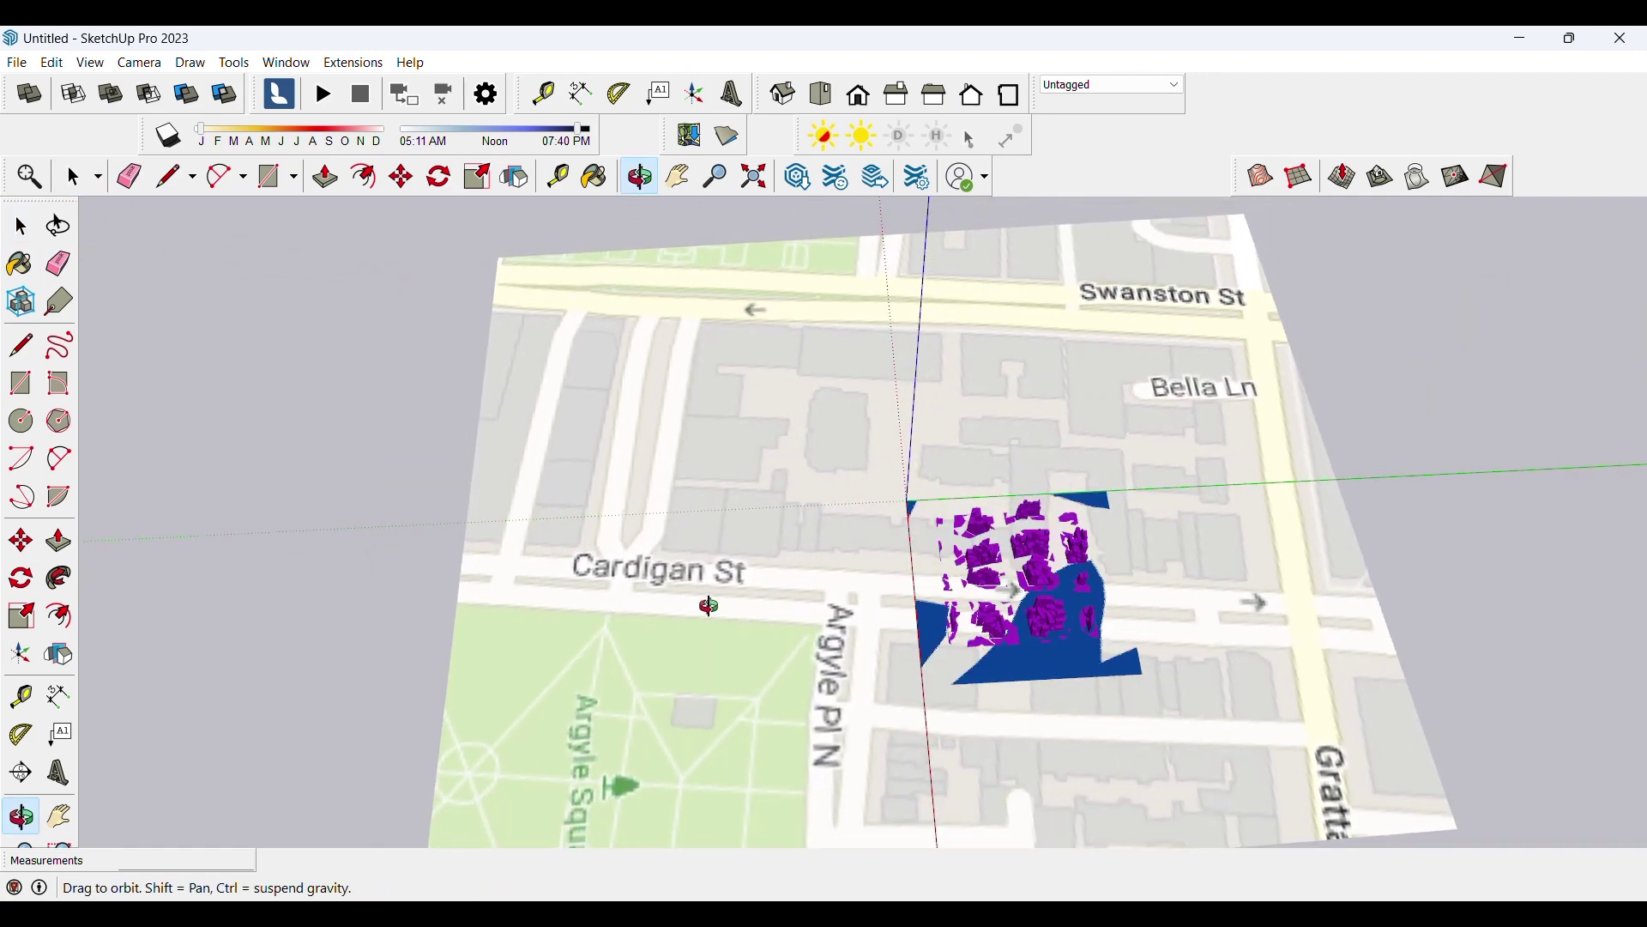
pyautogui.press('space')
pyautogui.scroll(-2, 684, 604)
pyautogui.moveTo(618, 487); pyautogui.dragTo(678, 326)
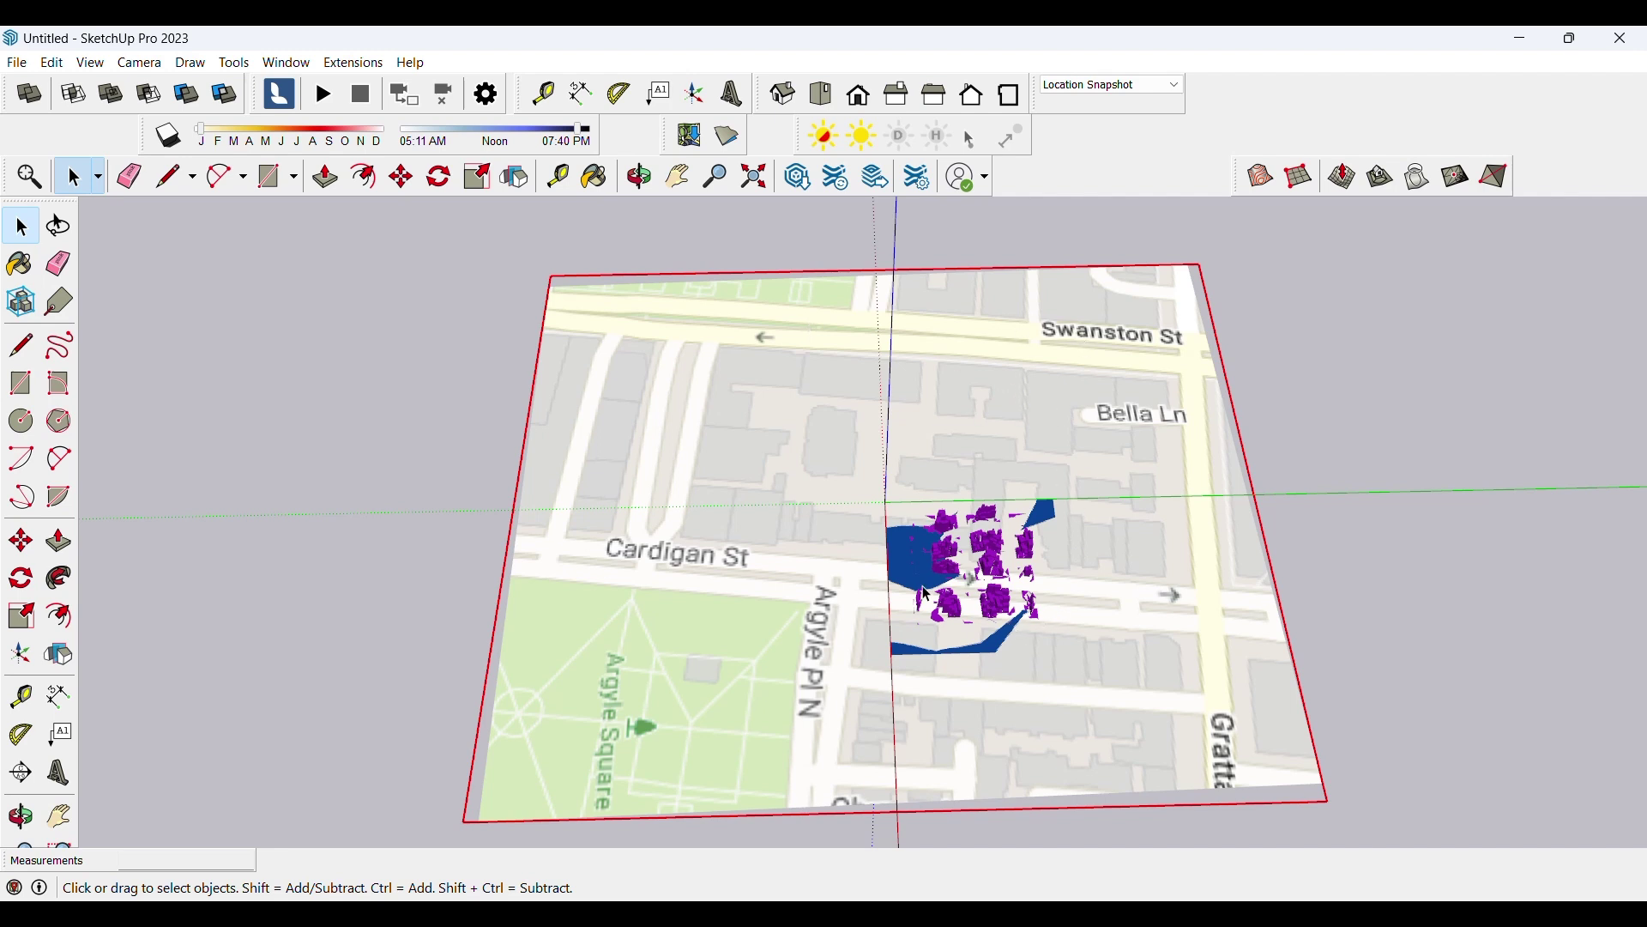
# Select the purple city massing group and view it from a low perspective.
pyautogui.moveTo(927, 594); pyautogui.dragTo(1327, 655, button='middle')
pyautogui.scroll(5, 981, 492)
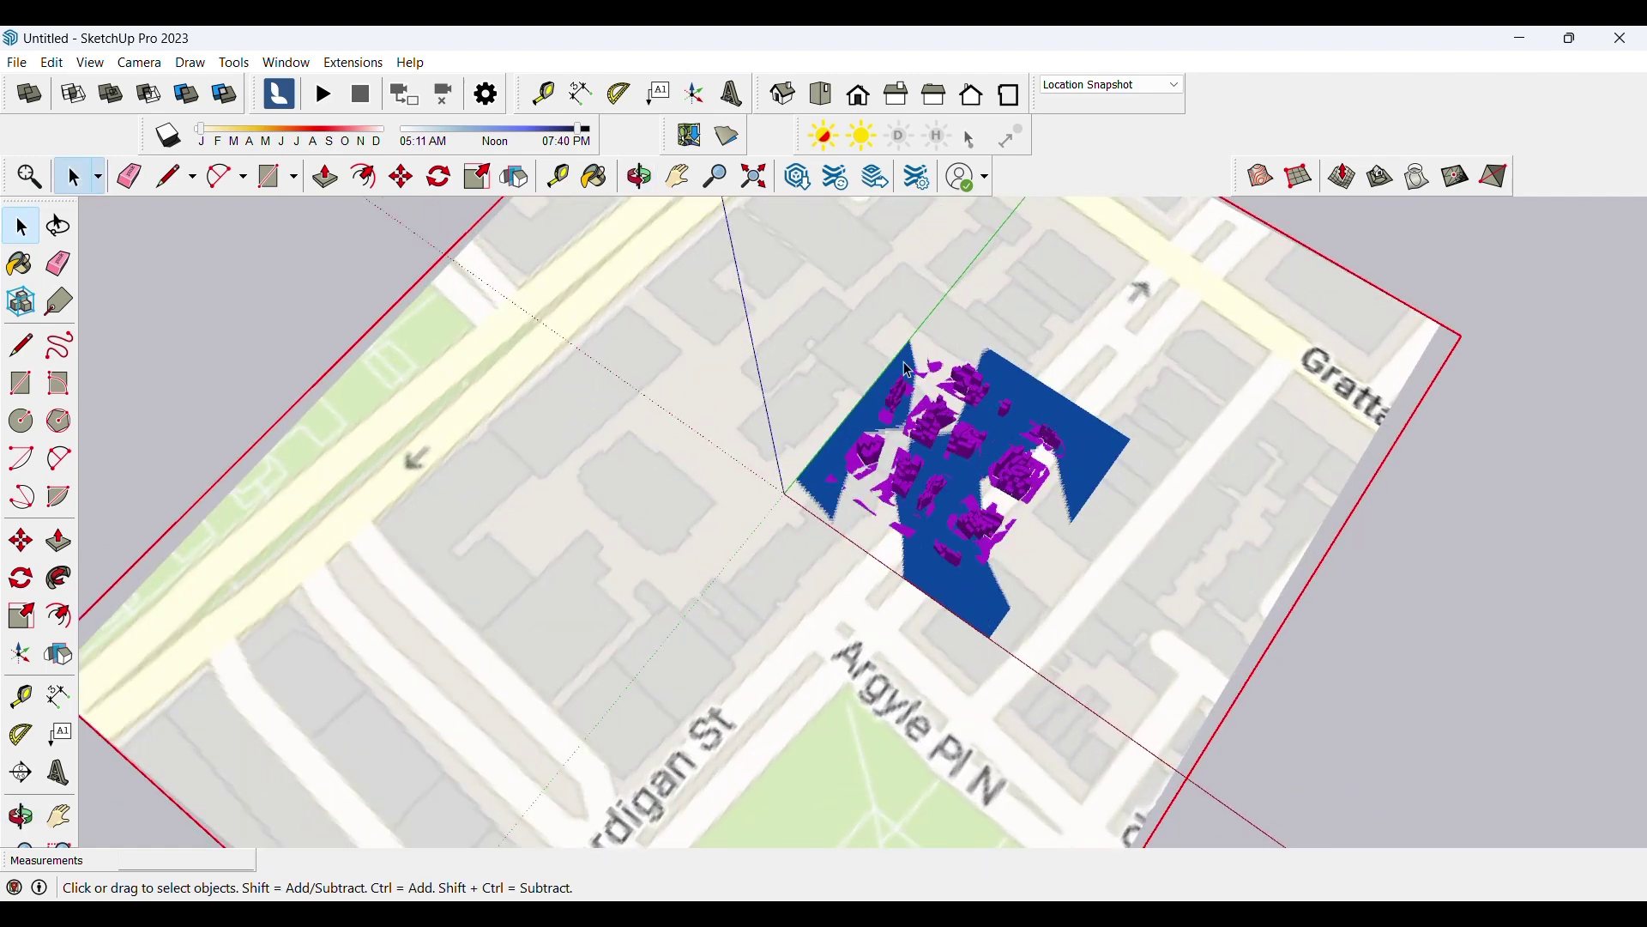
pyautogui.click(1058, 407)
pyautogui.moveTo(1058, 406); pyautogui.dragTo(1038, 652, button='middle')
pyautogui.scroll(5, 1030, 693)
pyautogui.scroll(2, 1025, 678)
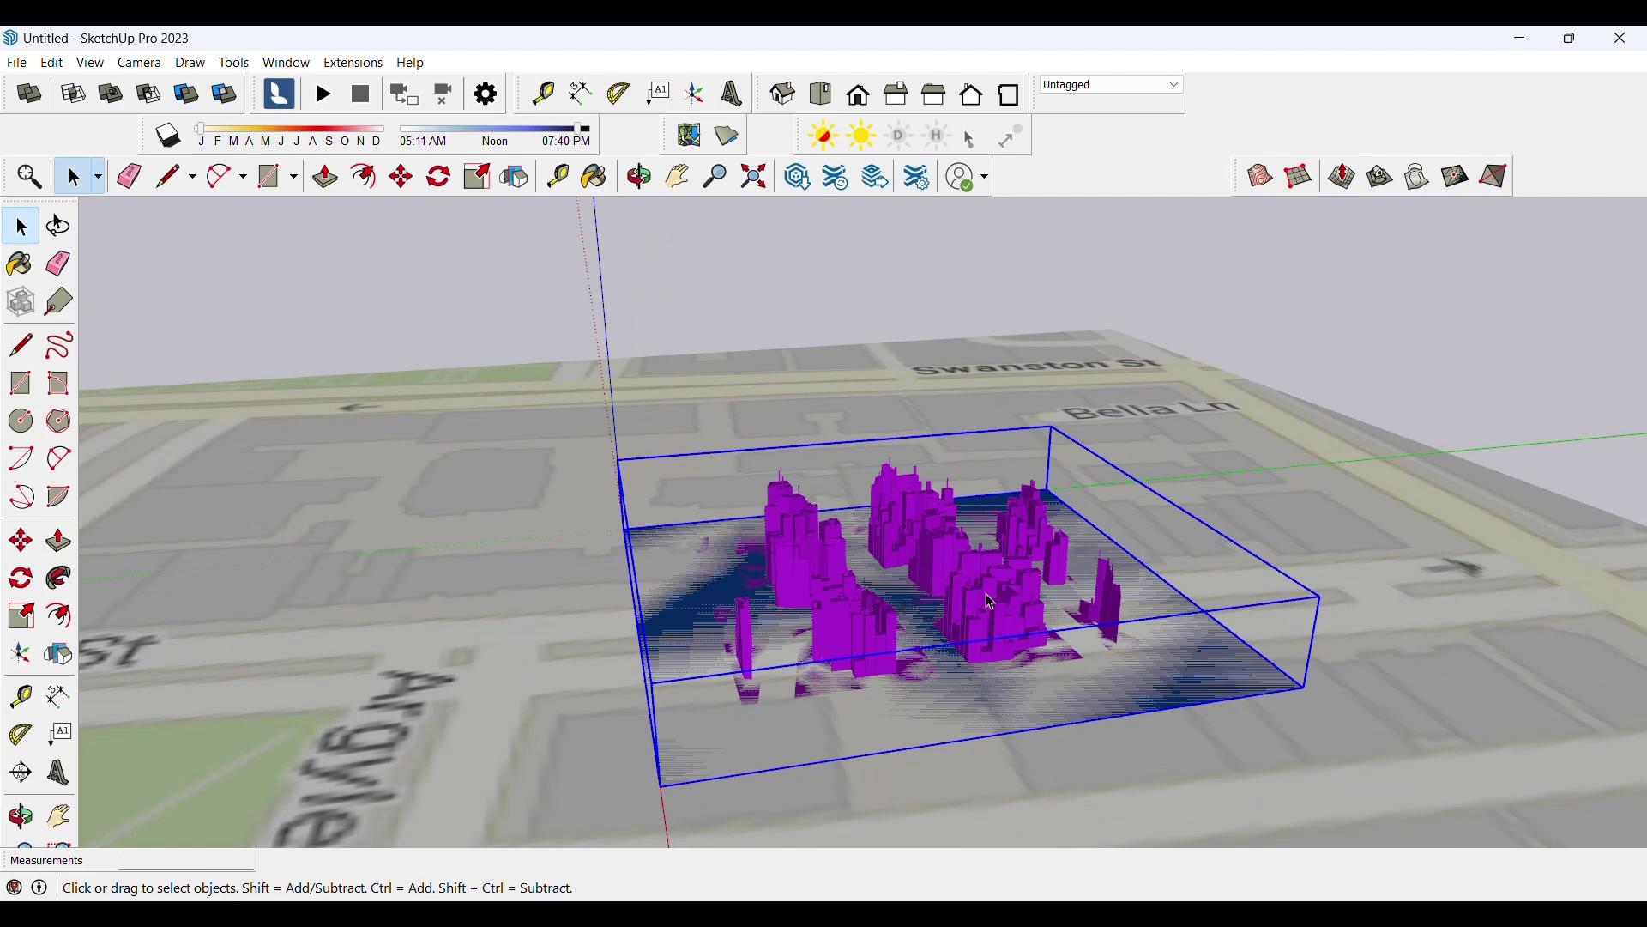
# Inside the massing group, delete the blue ground-plane face.
pyautogui.doubleClick(988, 600)
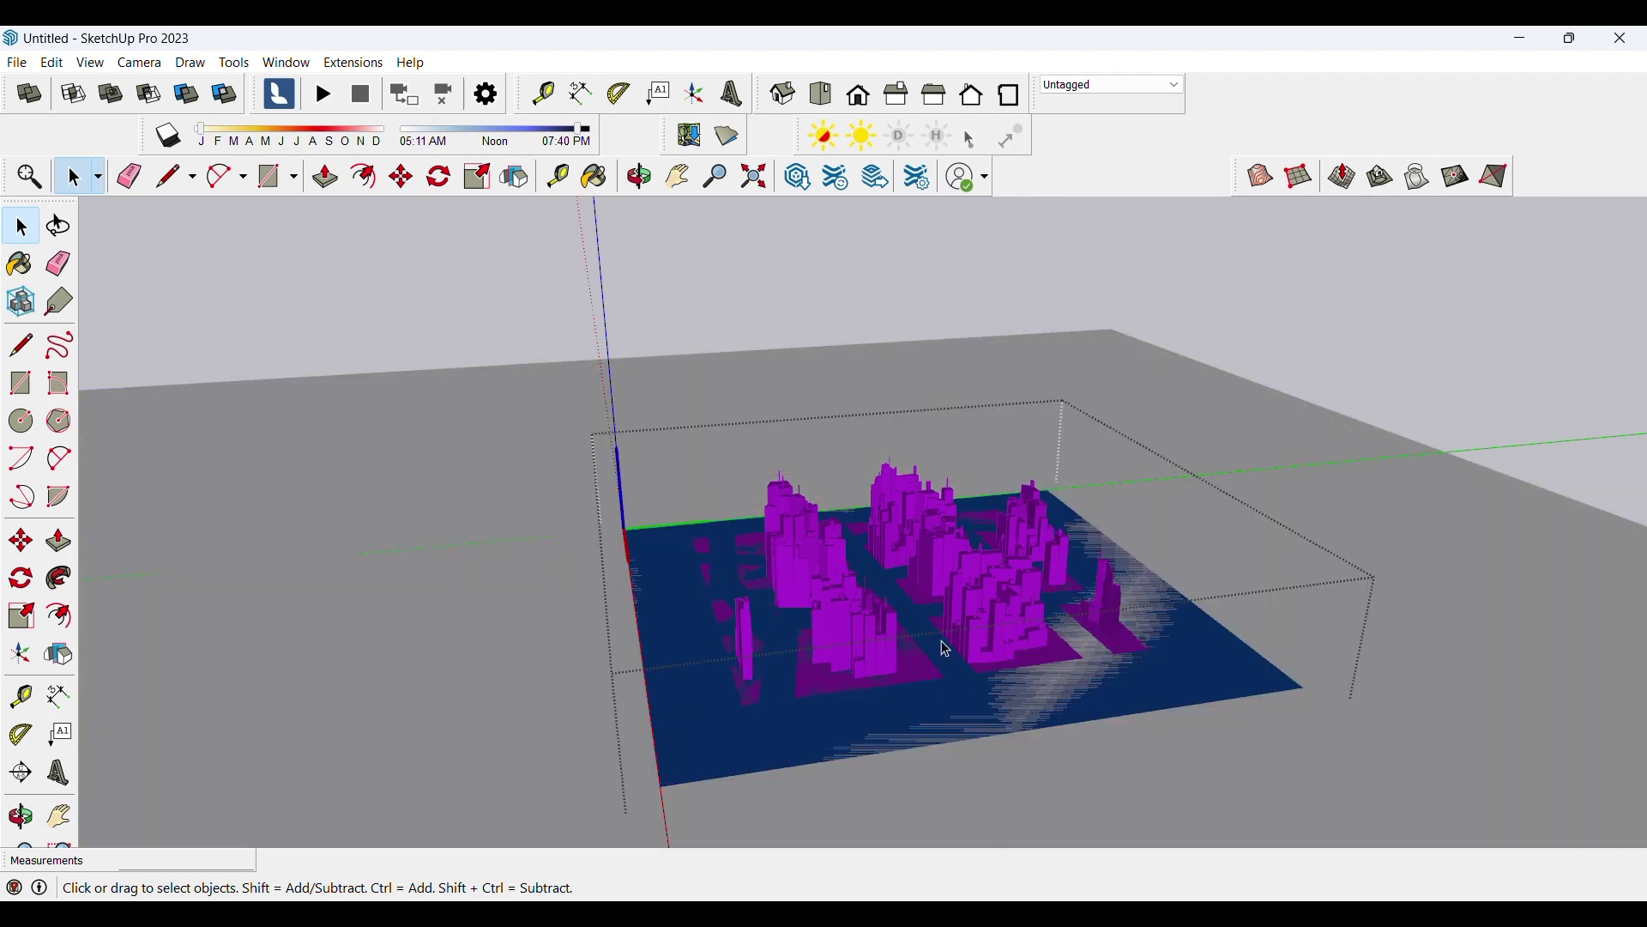
pyautogui.moveTo(1204, 745); pyautogui.dragTo(1036, 620)
pyautogui.click(1202, 686)
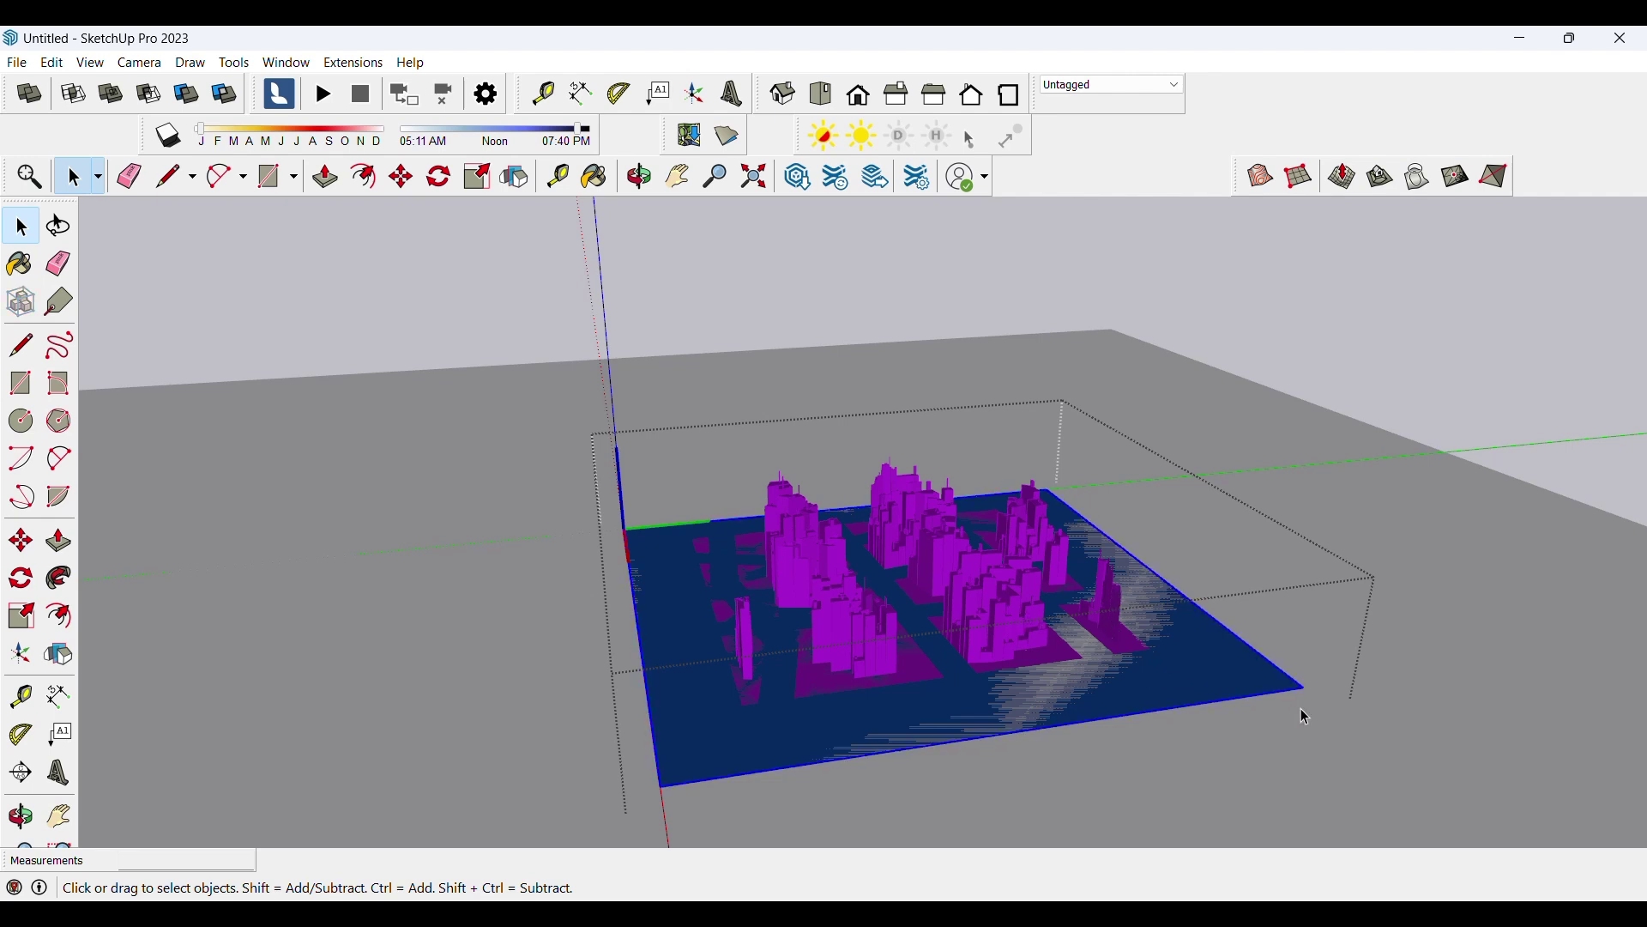
pyautogui.press('Delete')
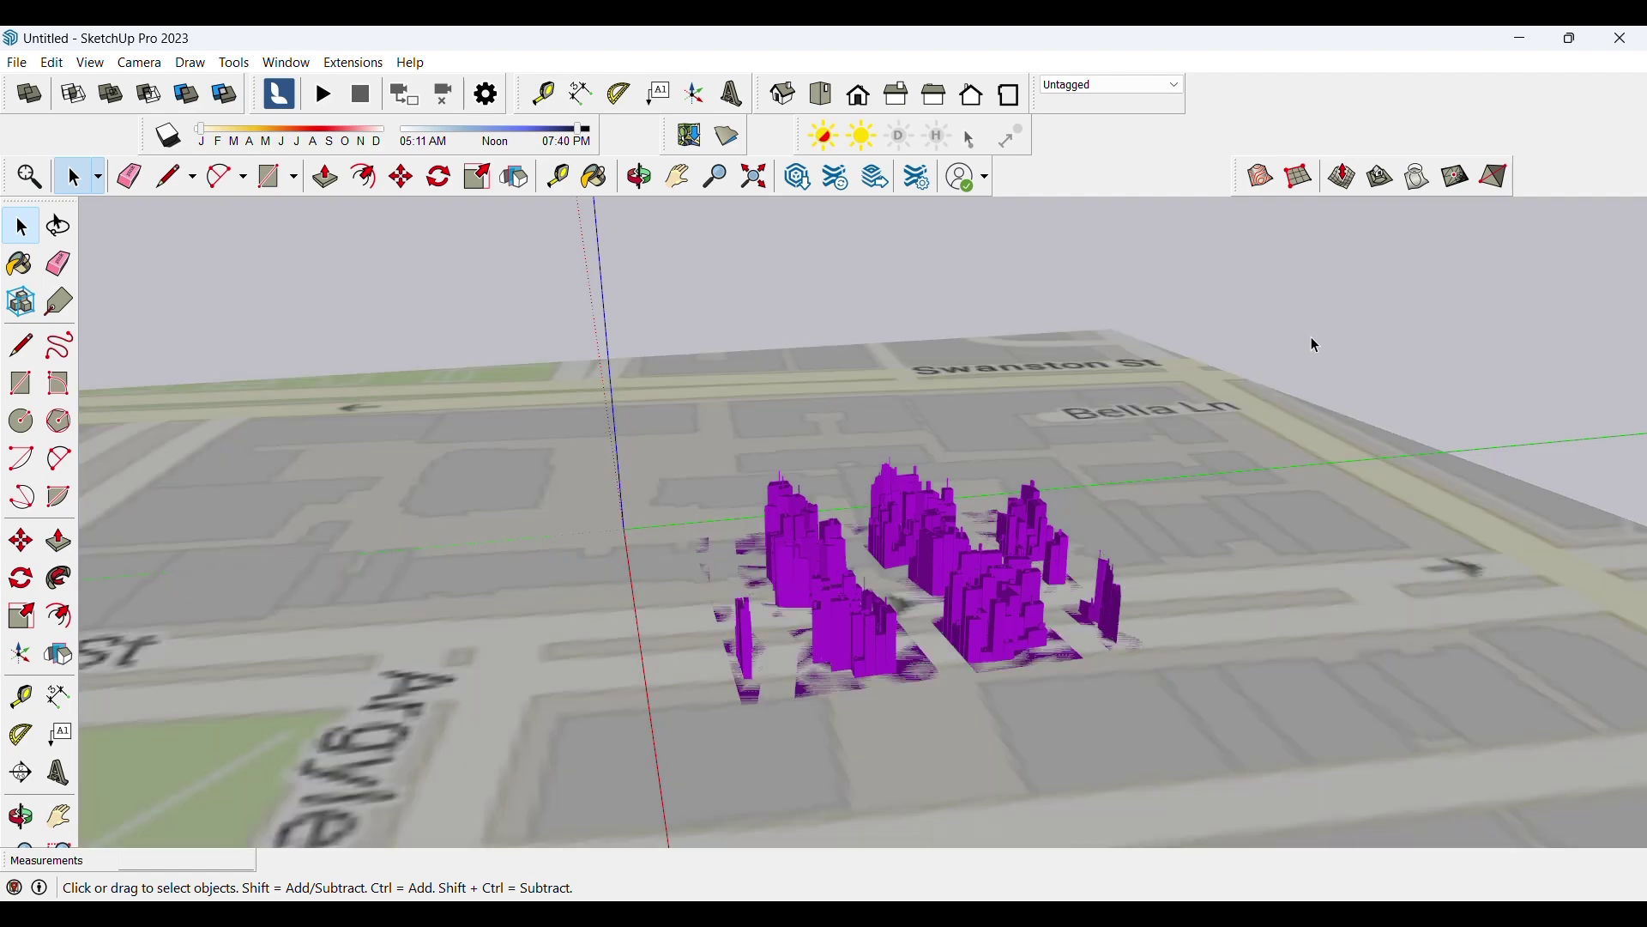
# Look down on the buildings and select the whole purple massing group.
pyautogui.scroll(-3, 1017, 618)
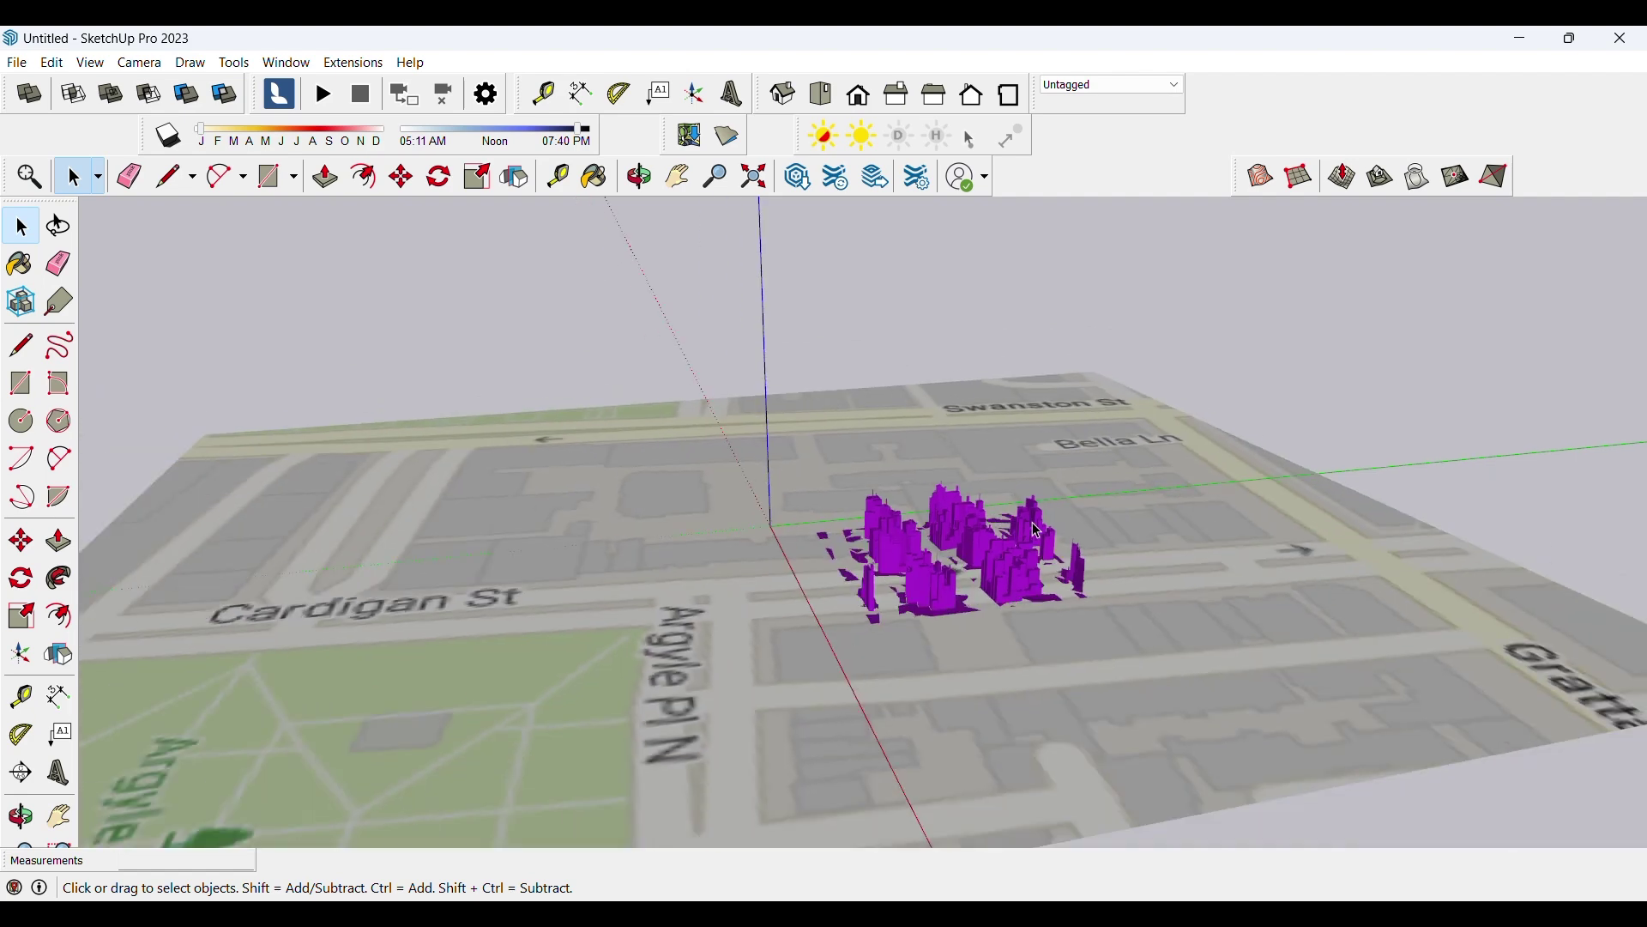
pyautogui.moveTo(1018, 617); pyautogui.dragTo(1073, 661, button='middle')
pyautogui.scroll(5, 1120, 711)
pyautogui.click(1120, 614)
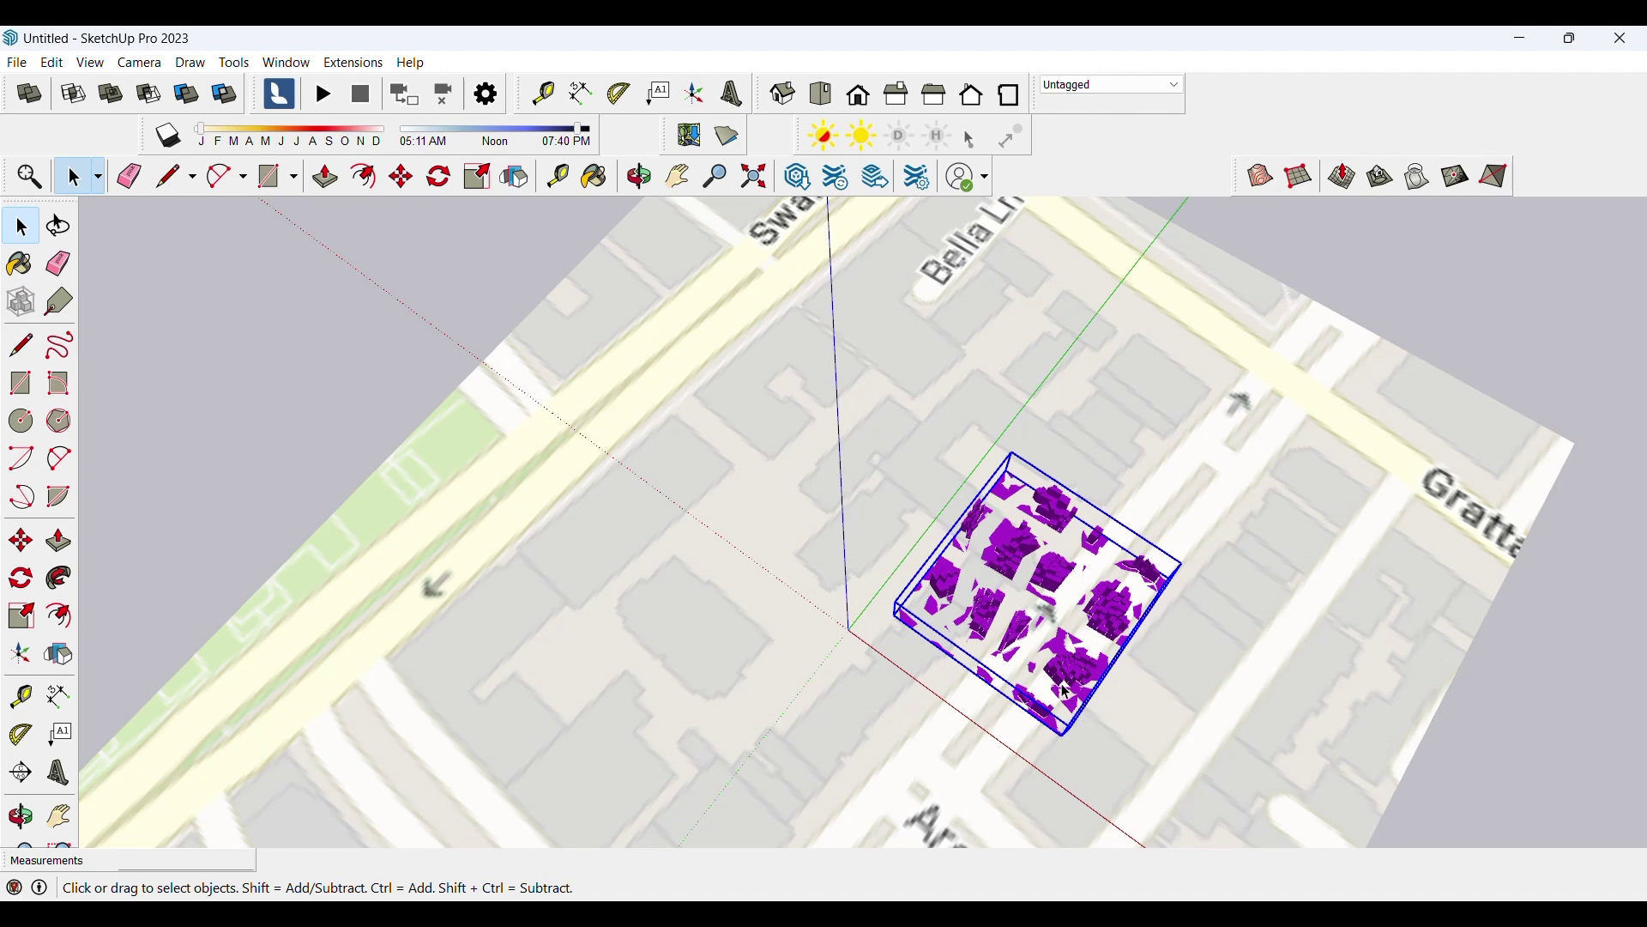
# Move the massing group down-left onto the block beside Cardigan St, then clear the selection.
pyautogui.press('m')
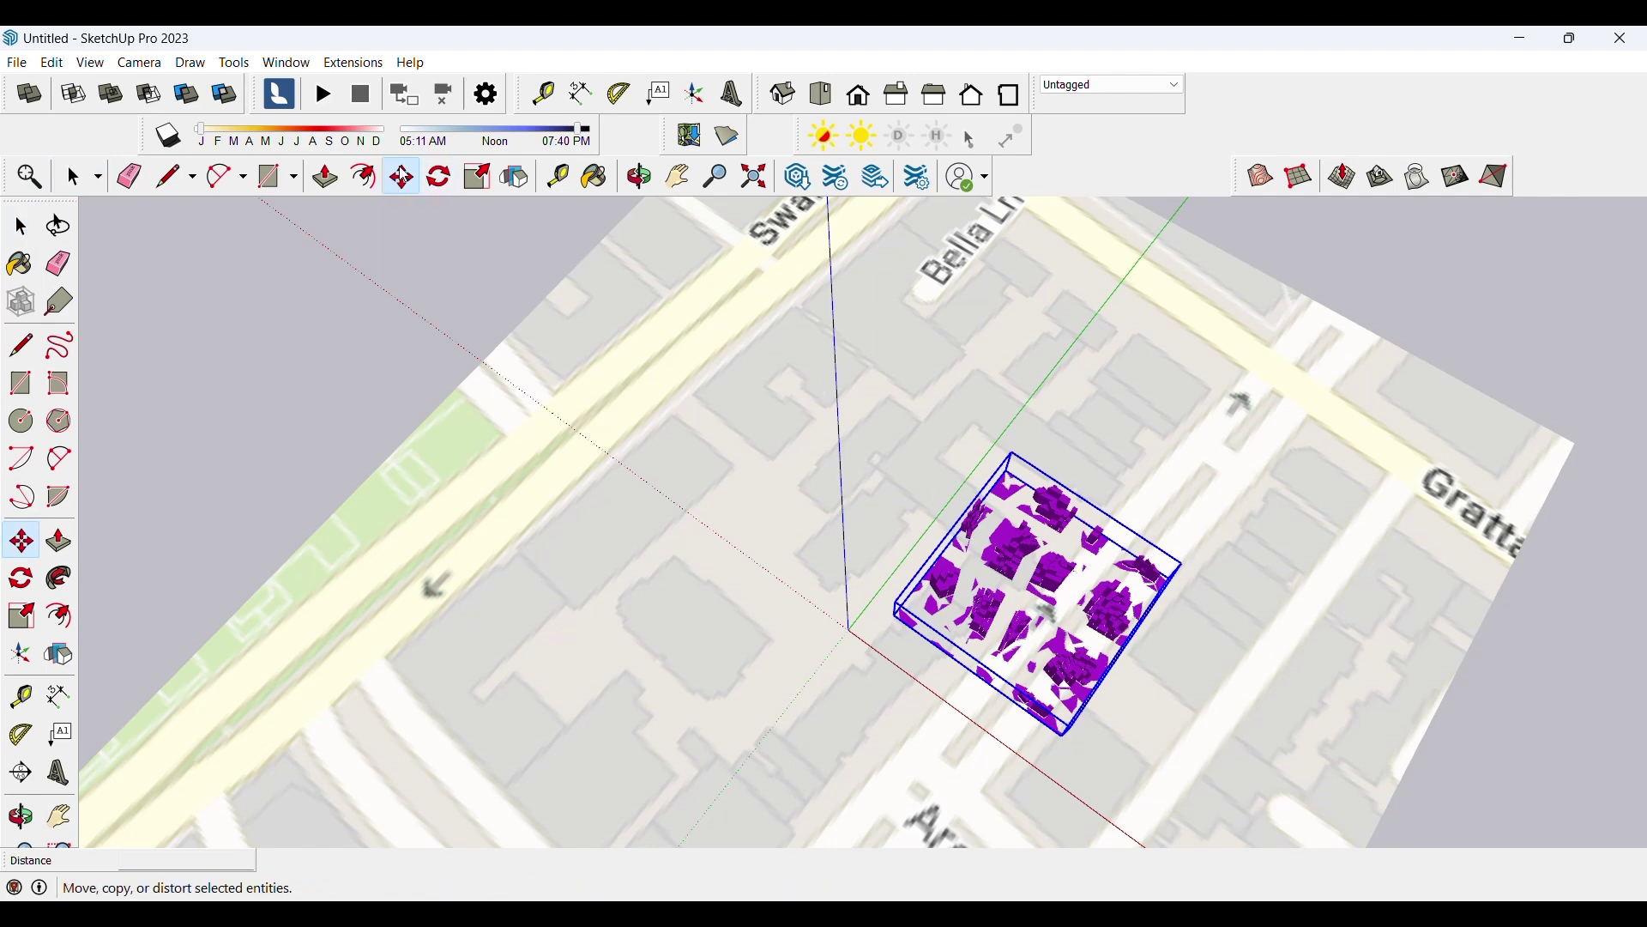
pyautogui.click(1061, 736)
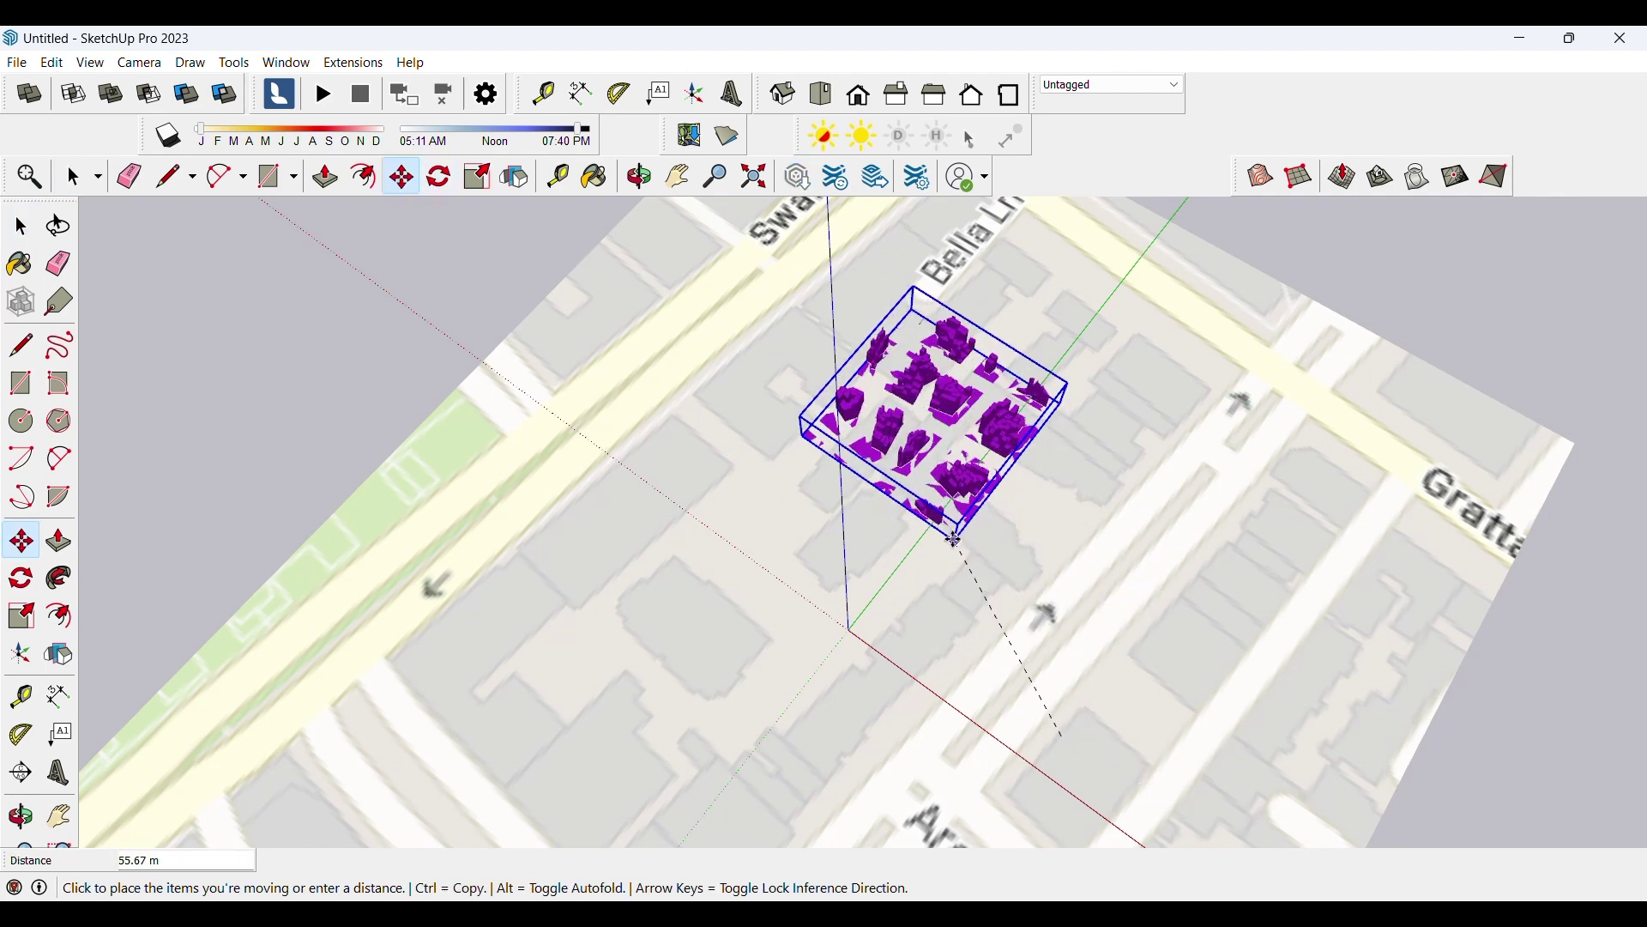
pyautogui.scroll(-5, 884, 583)
pyautogui.scroll(2, 883, 582)
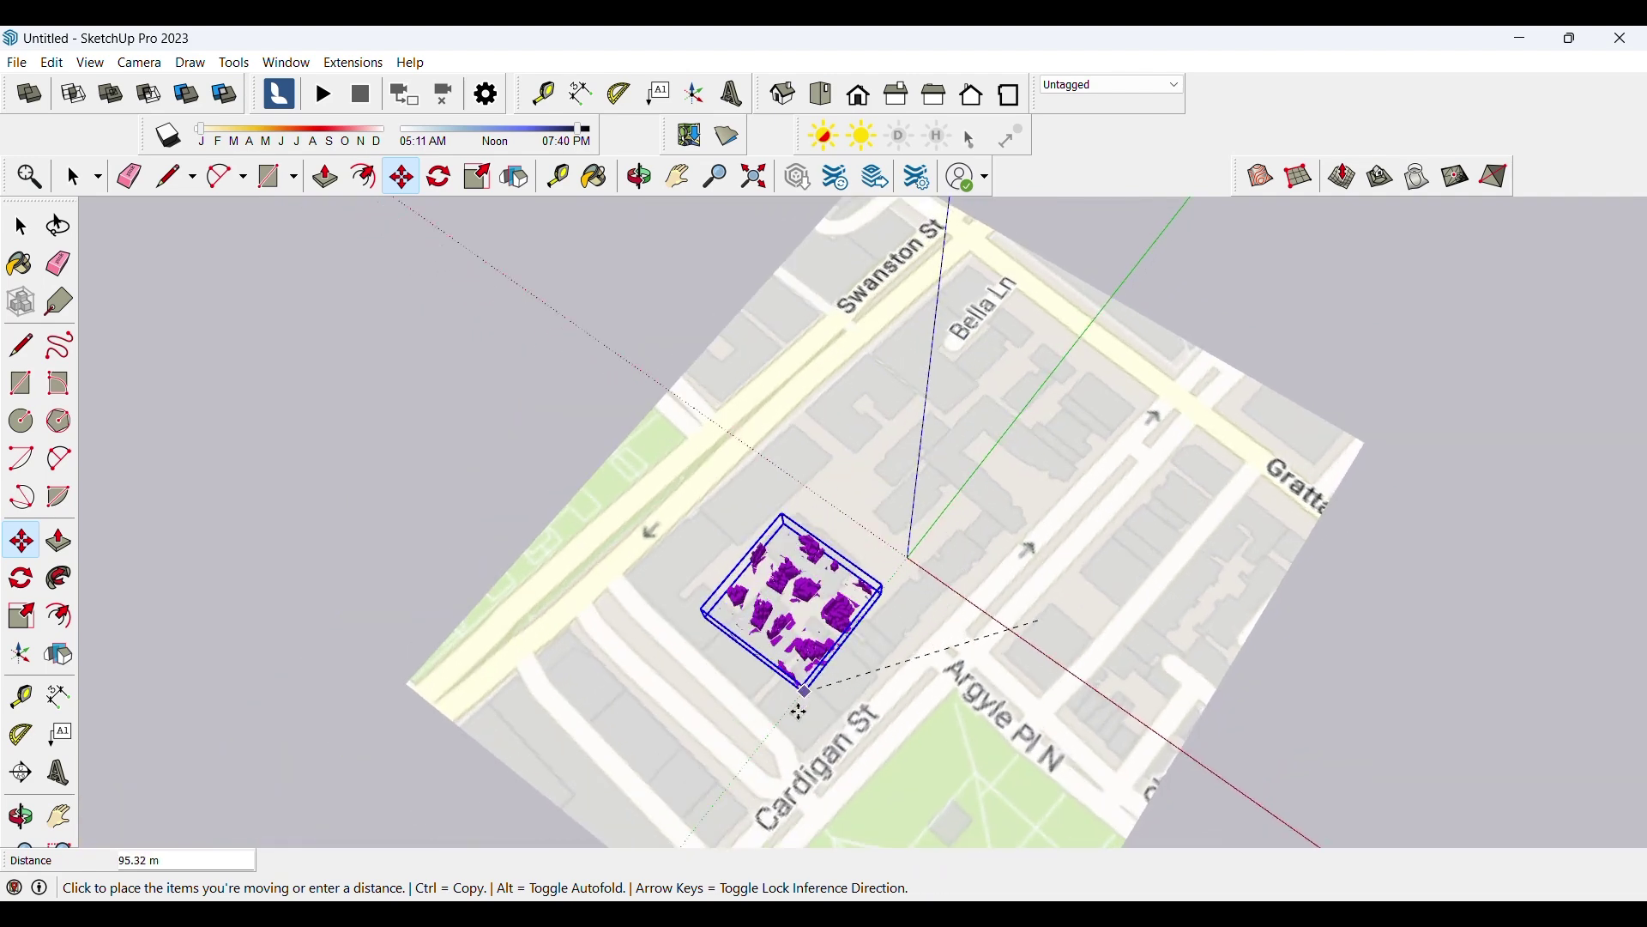
pyautogui.click(811, 745)
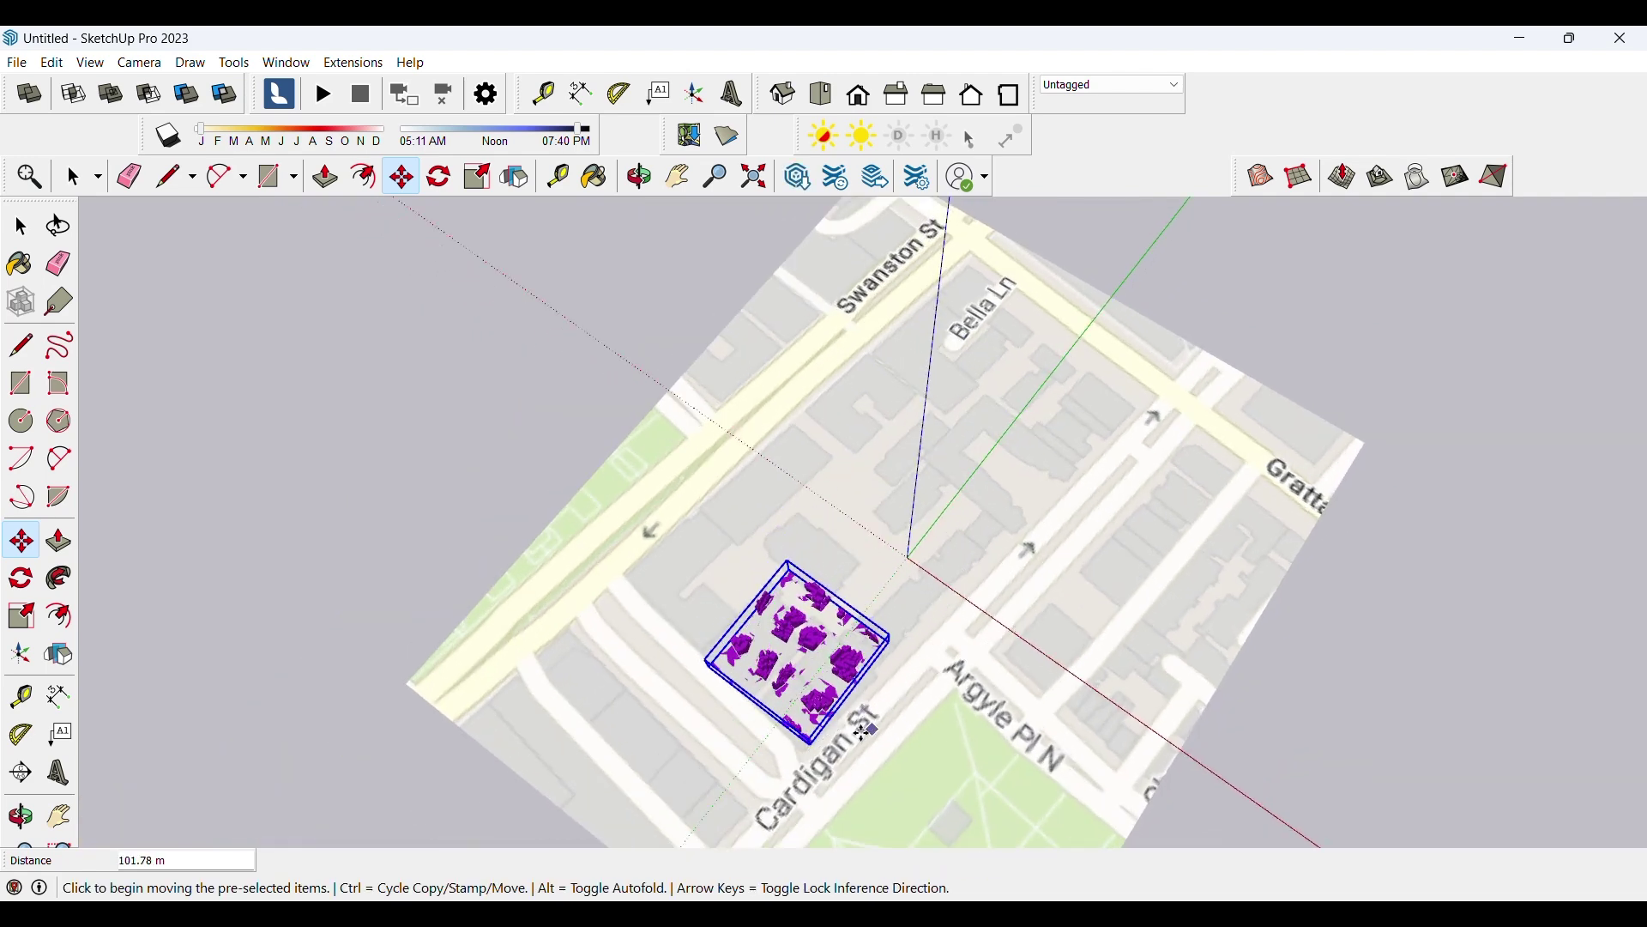
pyautogui.moveTo(867, 721); pyautogui.dragTo(918, 601, button='middle')
pyautogui.scroll(5, 897, 459)
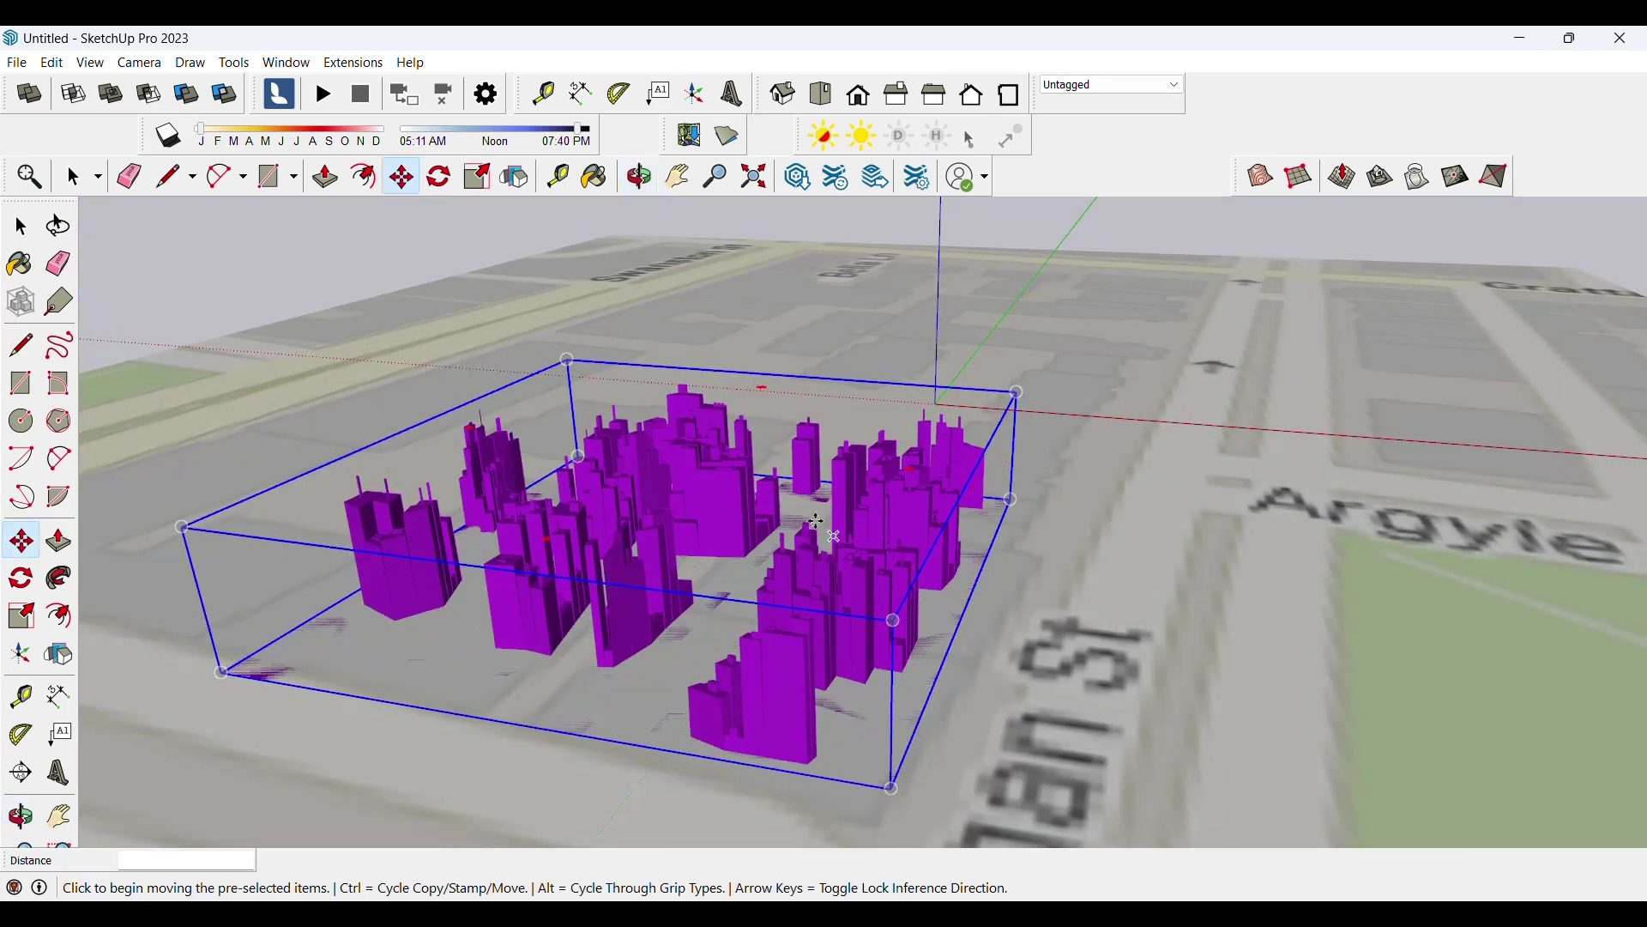
pyautogui.press('space')
pyautogui.click(388, 225)
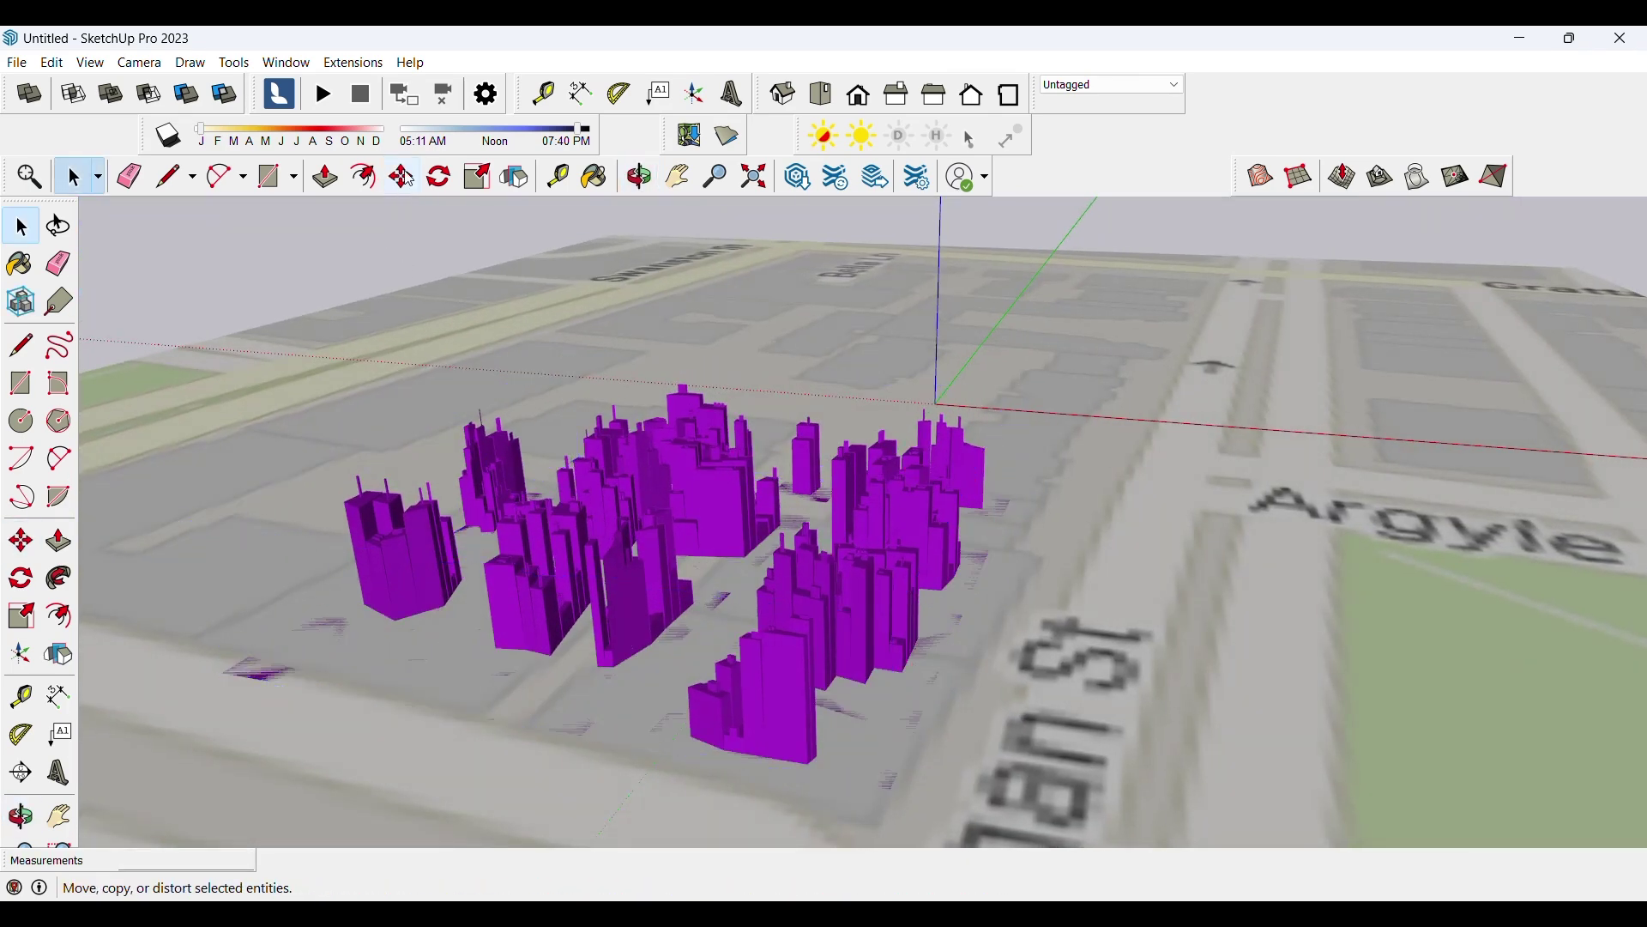
# Switch on shadows and inspect the purple buildings' shadows falling across Cardigan St toward Argyle Pl N.
pyautogui.click(170, 137)
pyautogui.scroll(-10, 601, 515)
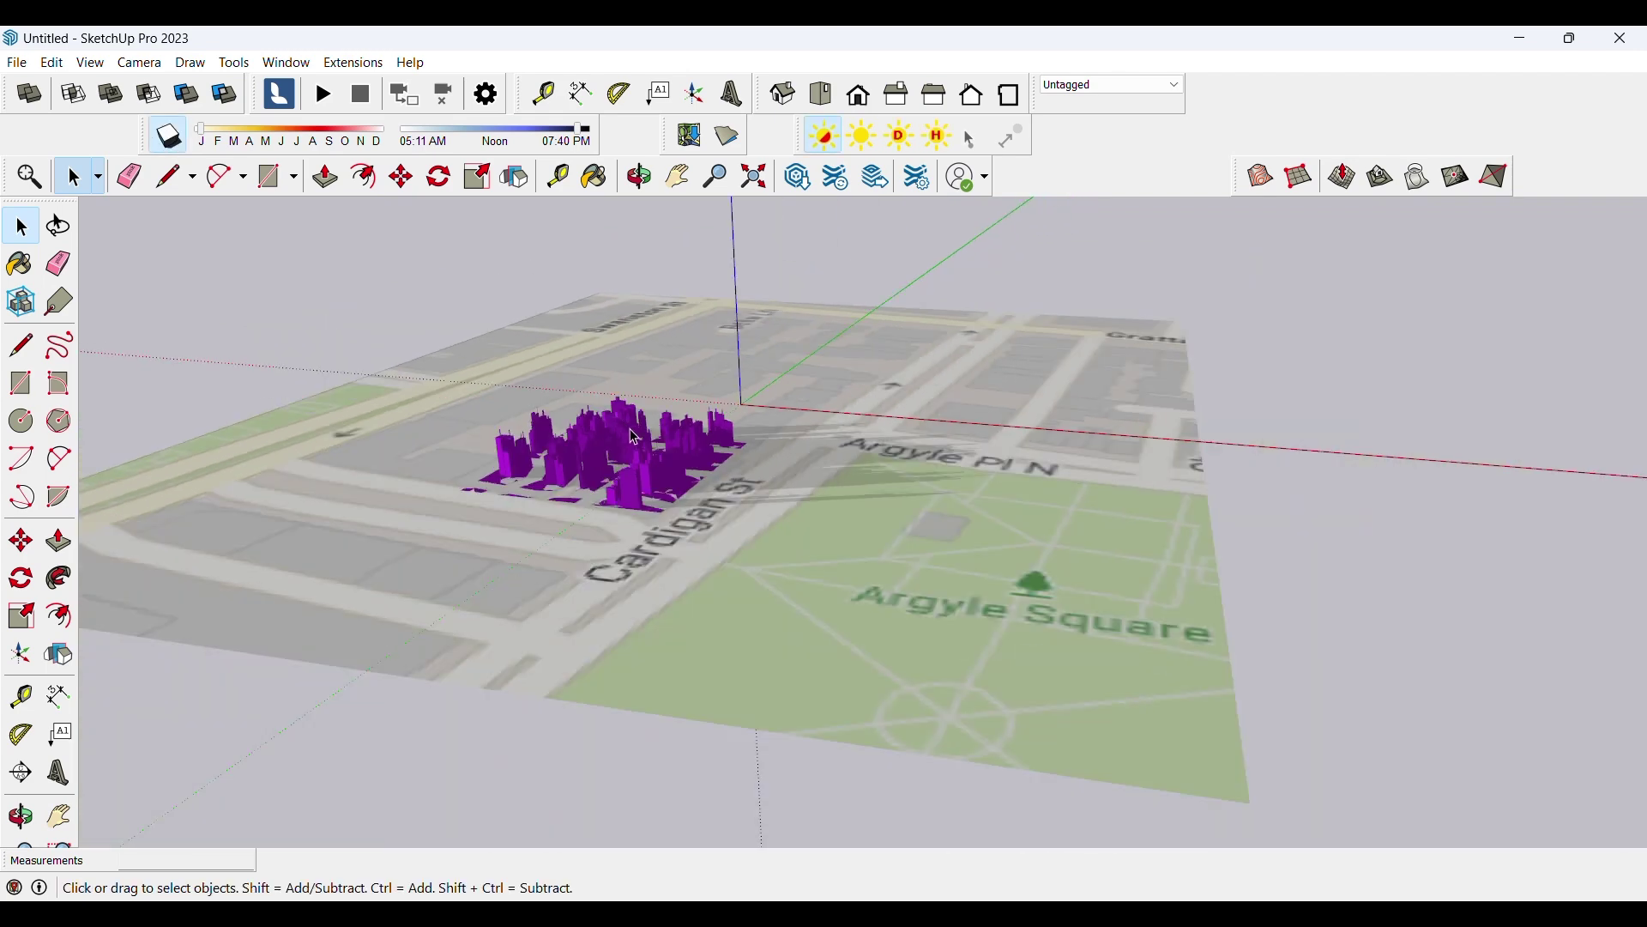
pyautogui.moveTo(601, 515); pyautogui.dragTo(609, 549, button='middle')
pyautogui.scroll(6, 612, 554)
pyautogui.scroll(-4, 1044, 592)
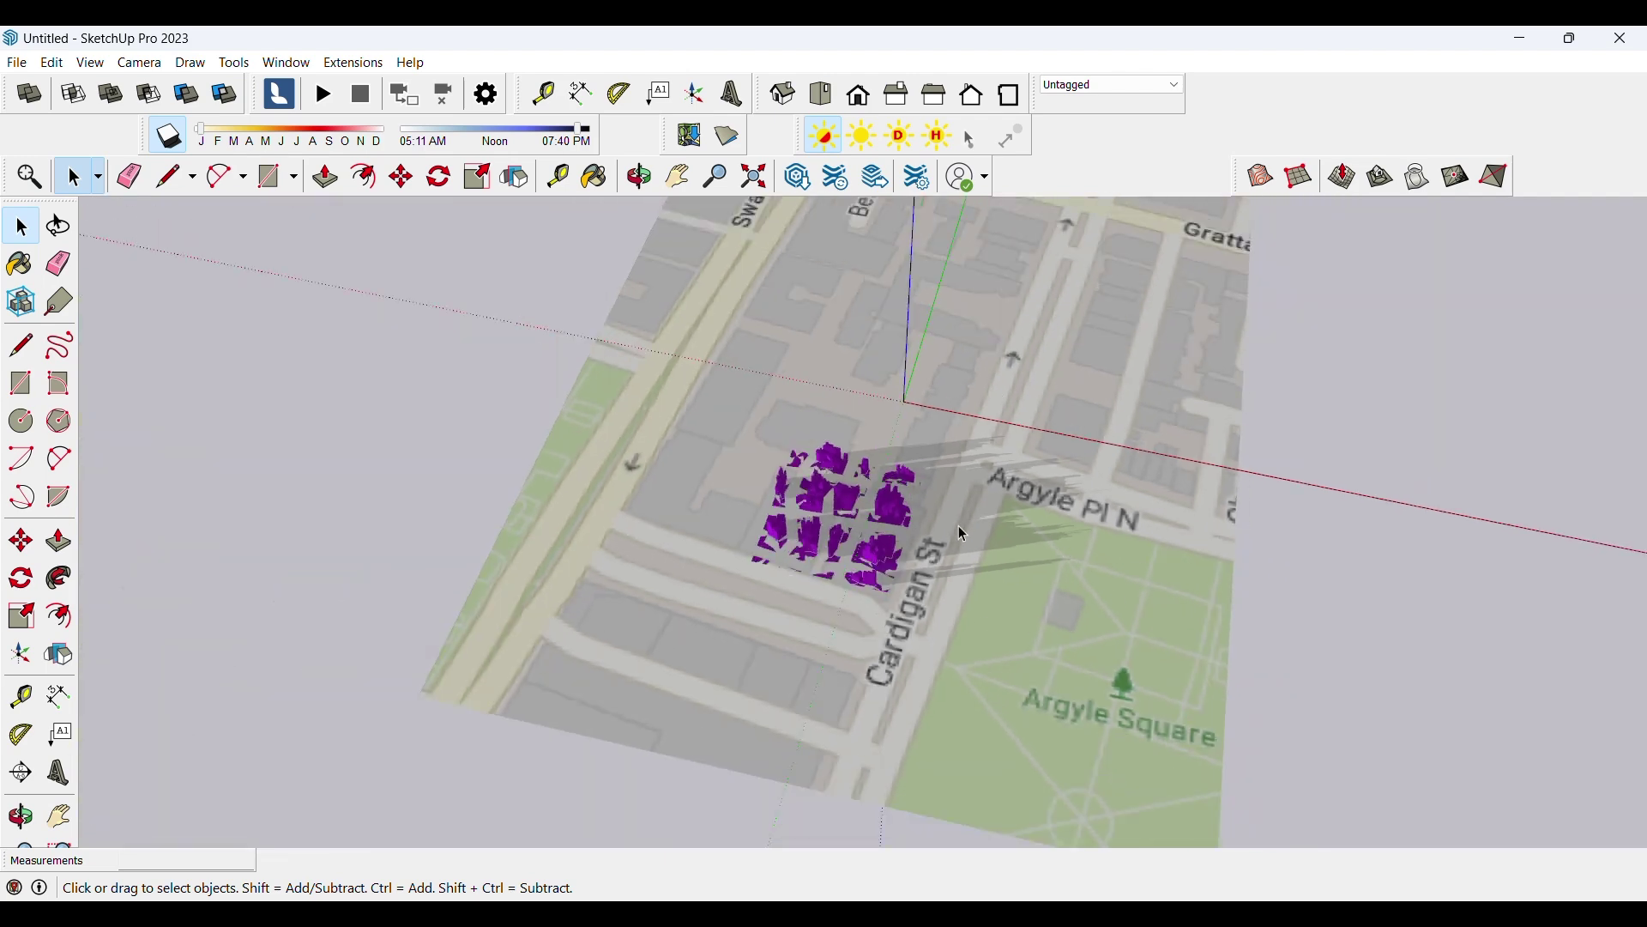
pyautogui.scroll(4, 960, 523)
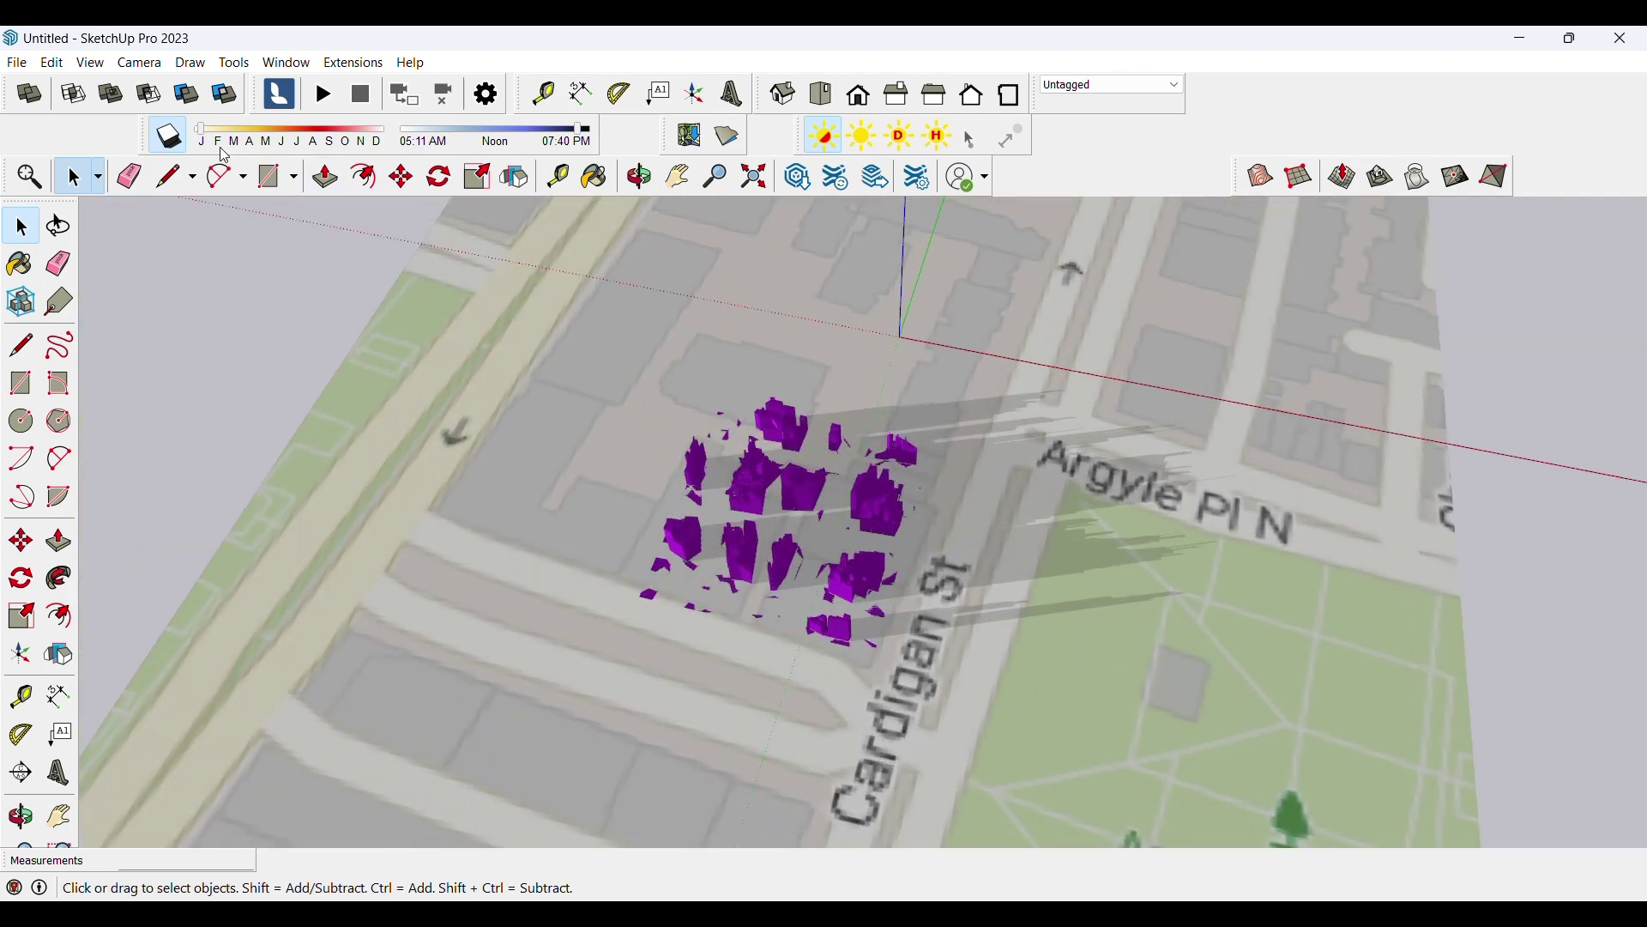
# Move the shadow date toward early in the year and the time toward early morning.
pyautogui.moveTo(205, 142); pyautogui.dragTo(230, 131)
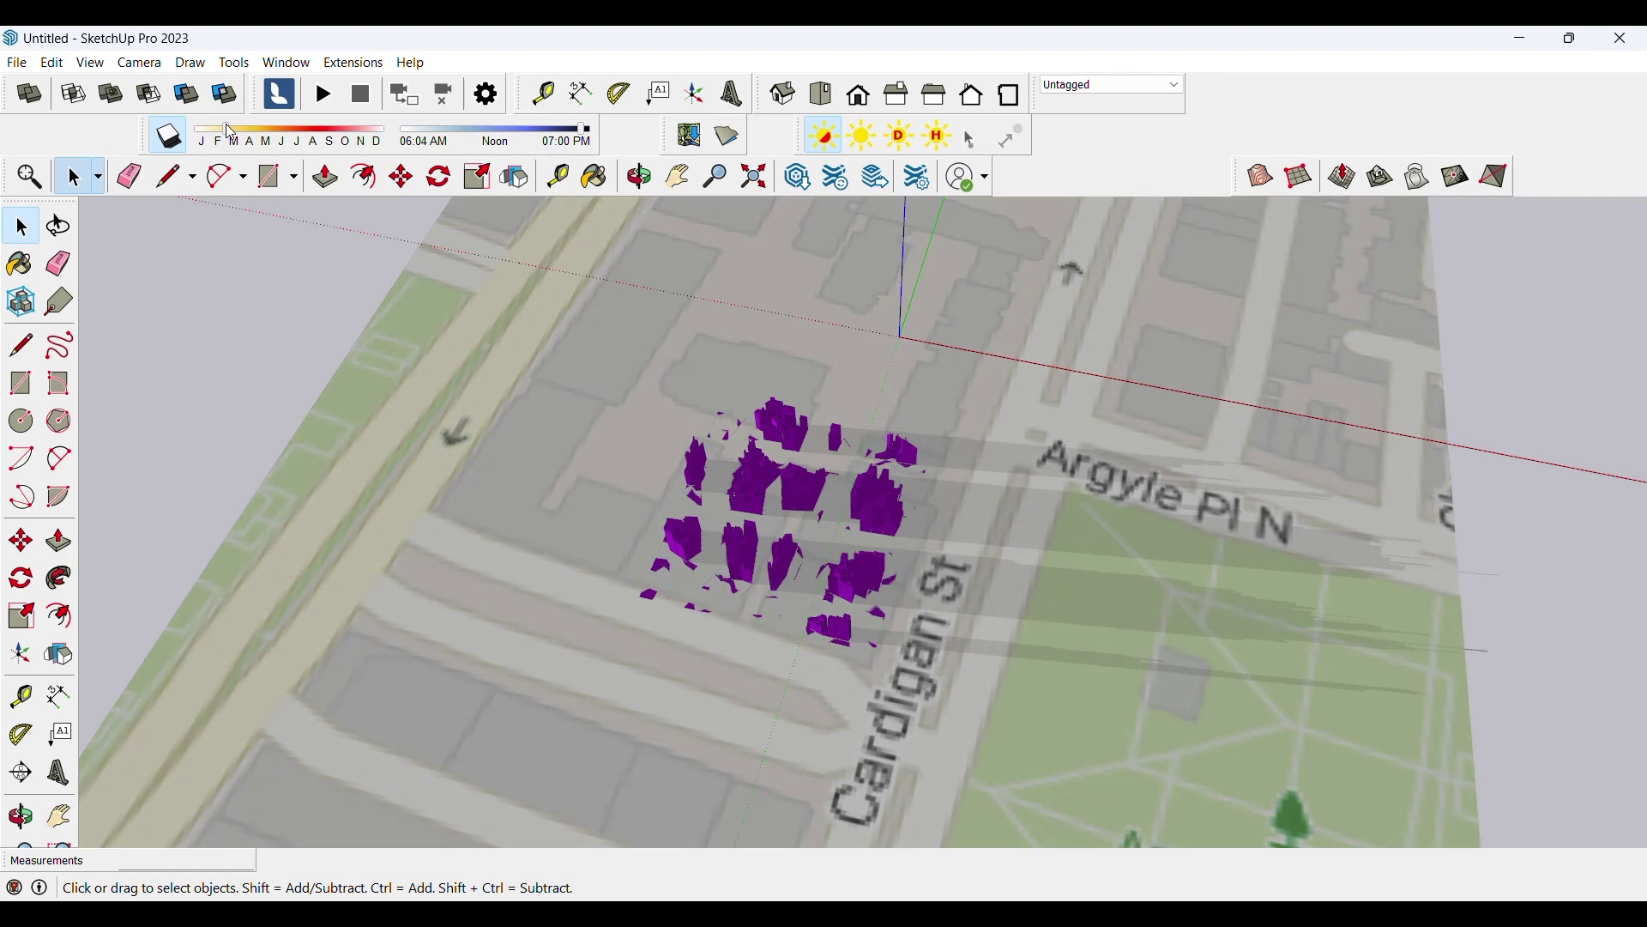
pyautogui.moveTo(517, 135); pyautogui.dragTo(431, 139)
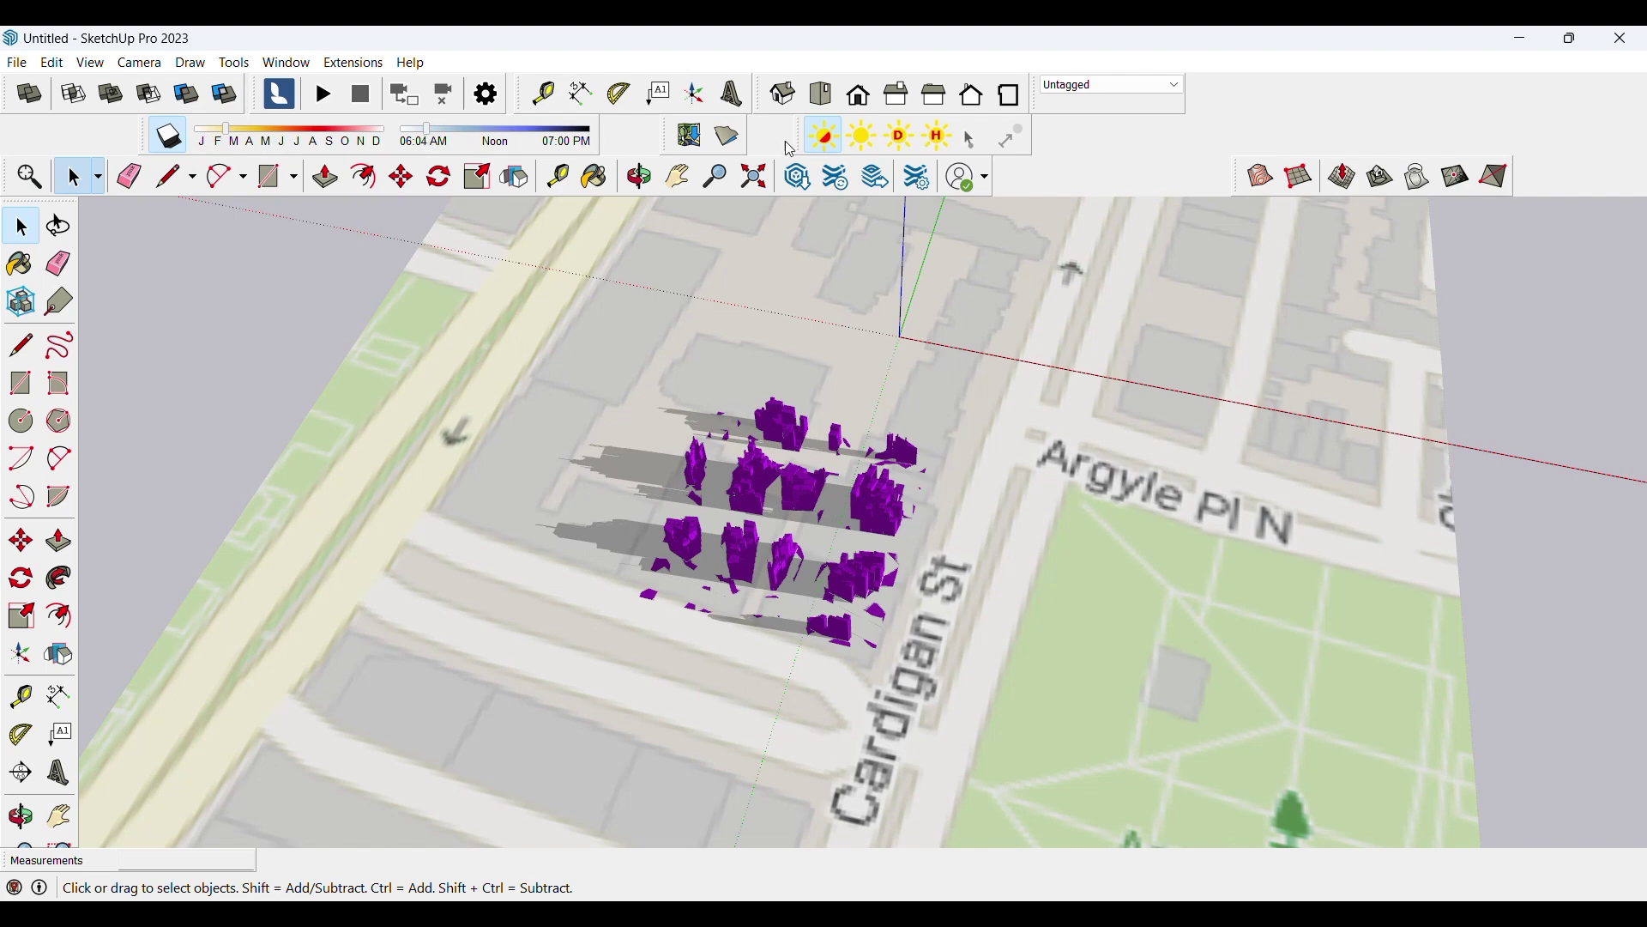
pyautogui.moveTo(987, 550); pyautogui.dragTo(841, 476, button='middle')
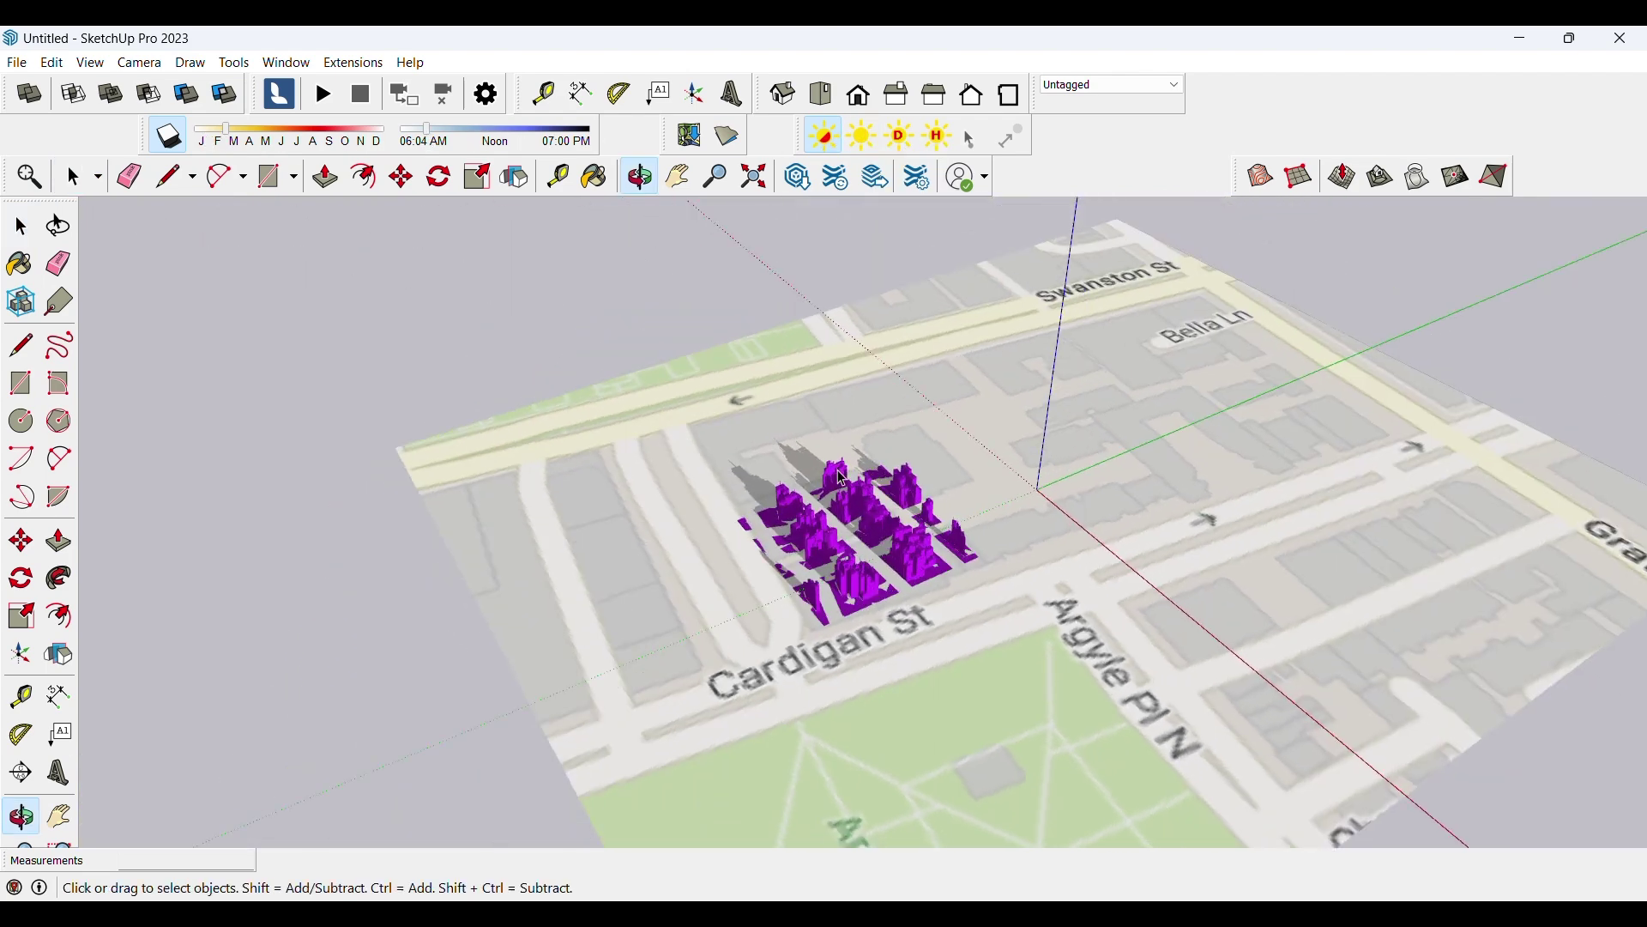
pyautogui.scroll(10, 829, 718)
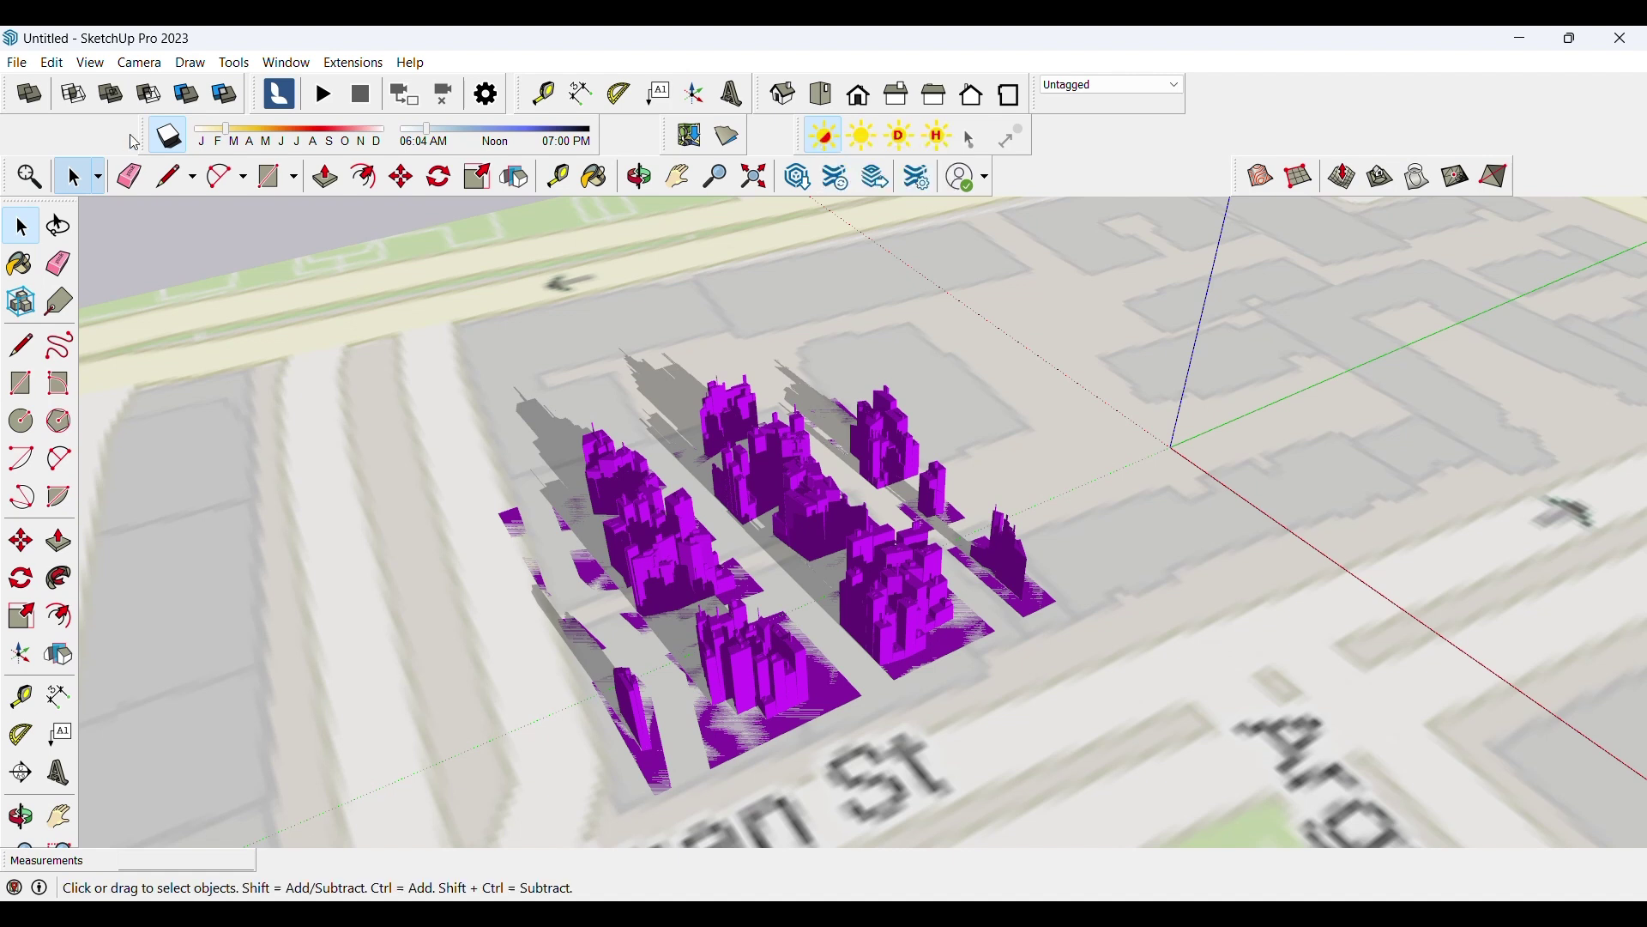
# Toggle the building shadows off and on twice, leaving them switched on.
pyautogui.click(819, 142)
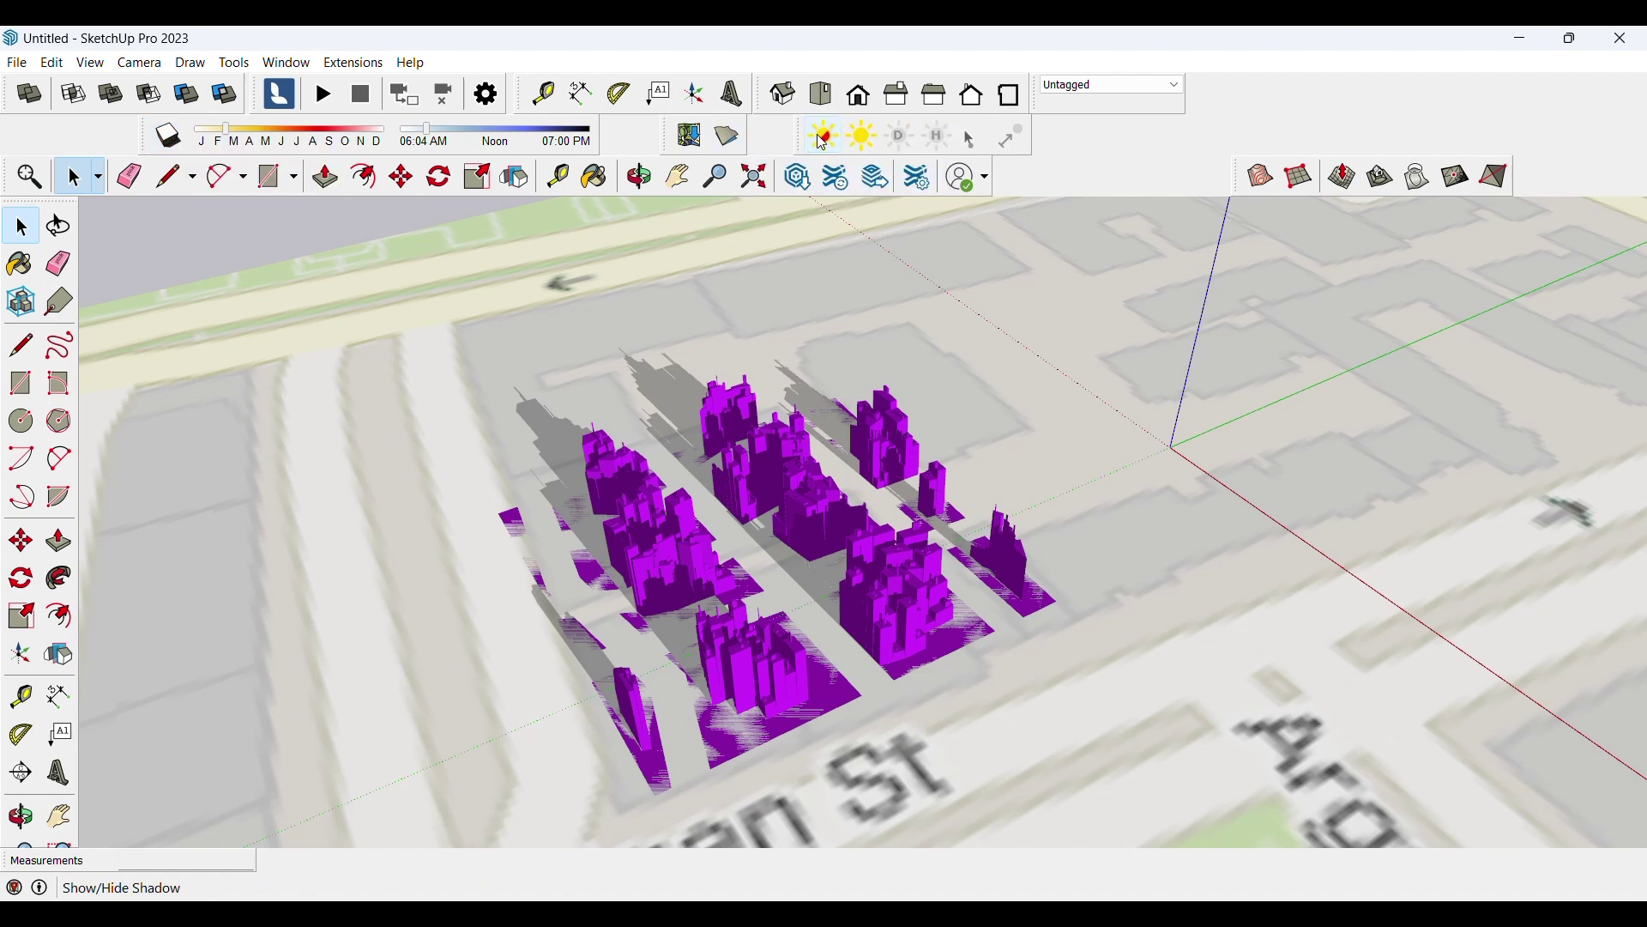
pyautogui.click(822, 143)
pyautogui.click(822, 142)
pyautogui.click(821, 142)
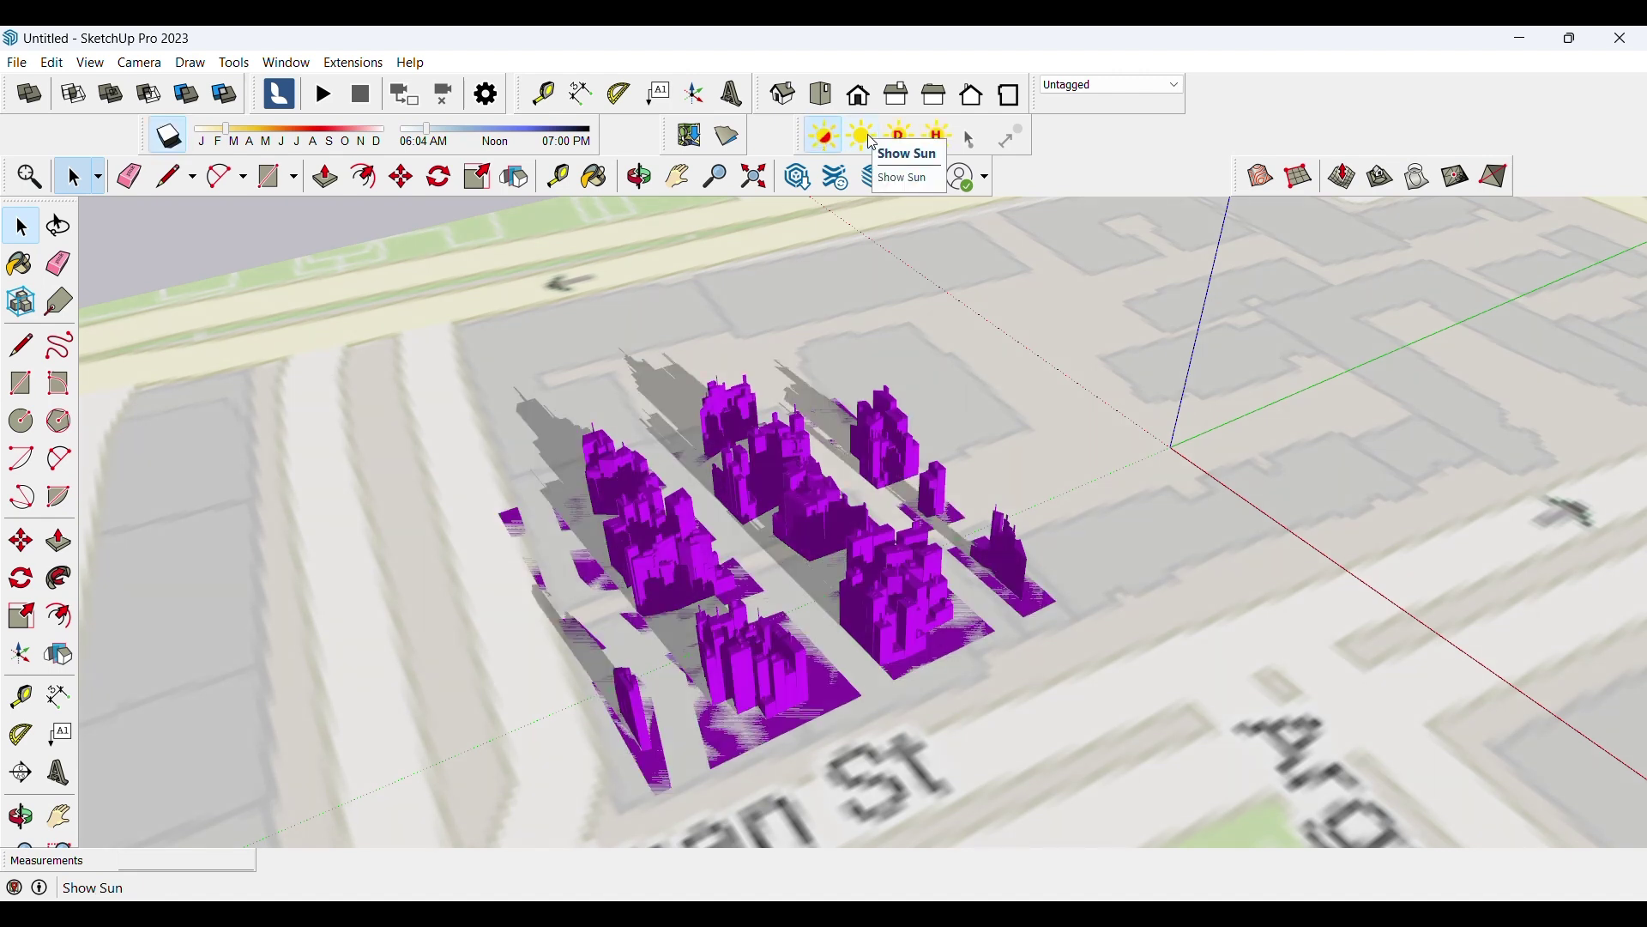
# Draw the Curic Sun sun-path dome and move its panel aside to uncover the model.
pyautogui.click(874, 144)
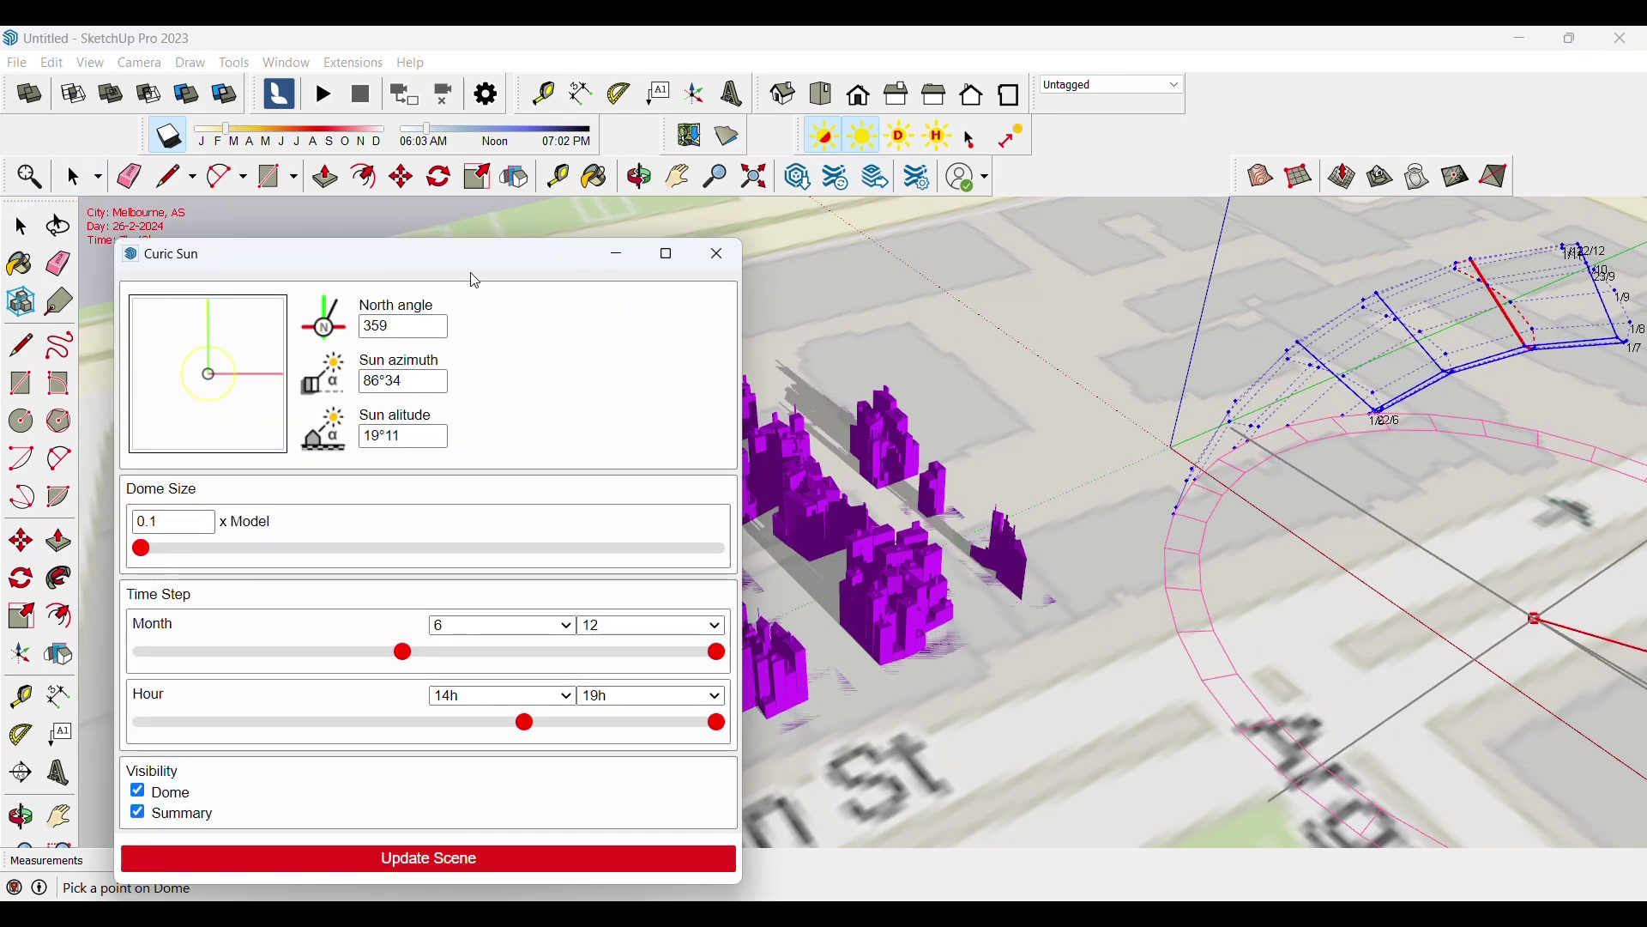
pyautogui.moveTo(474, 270); pyautogui.dragTo(457, 235)
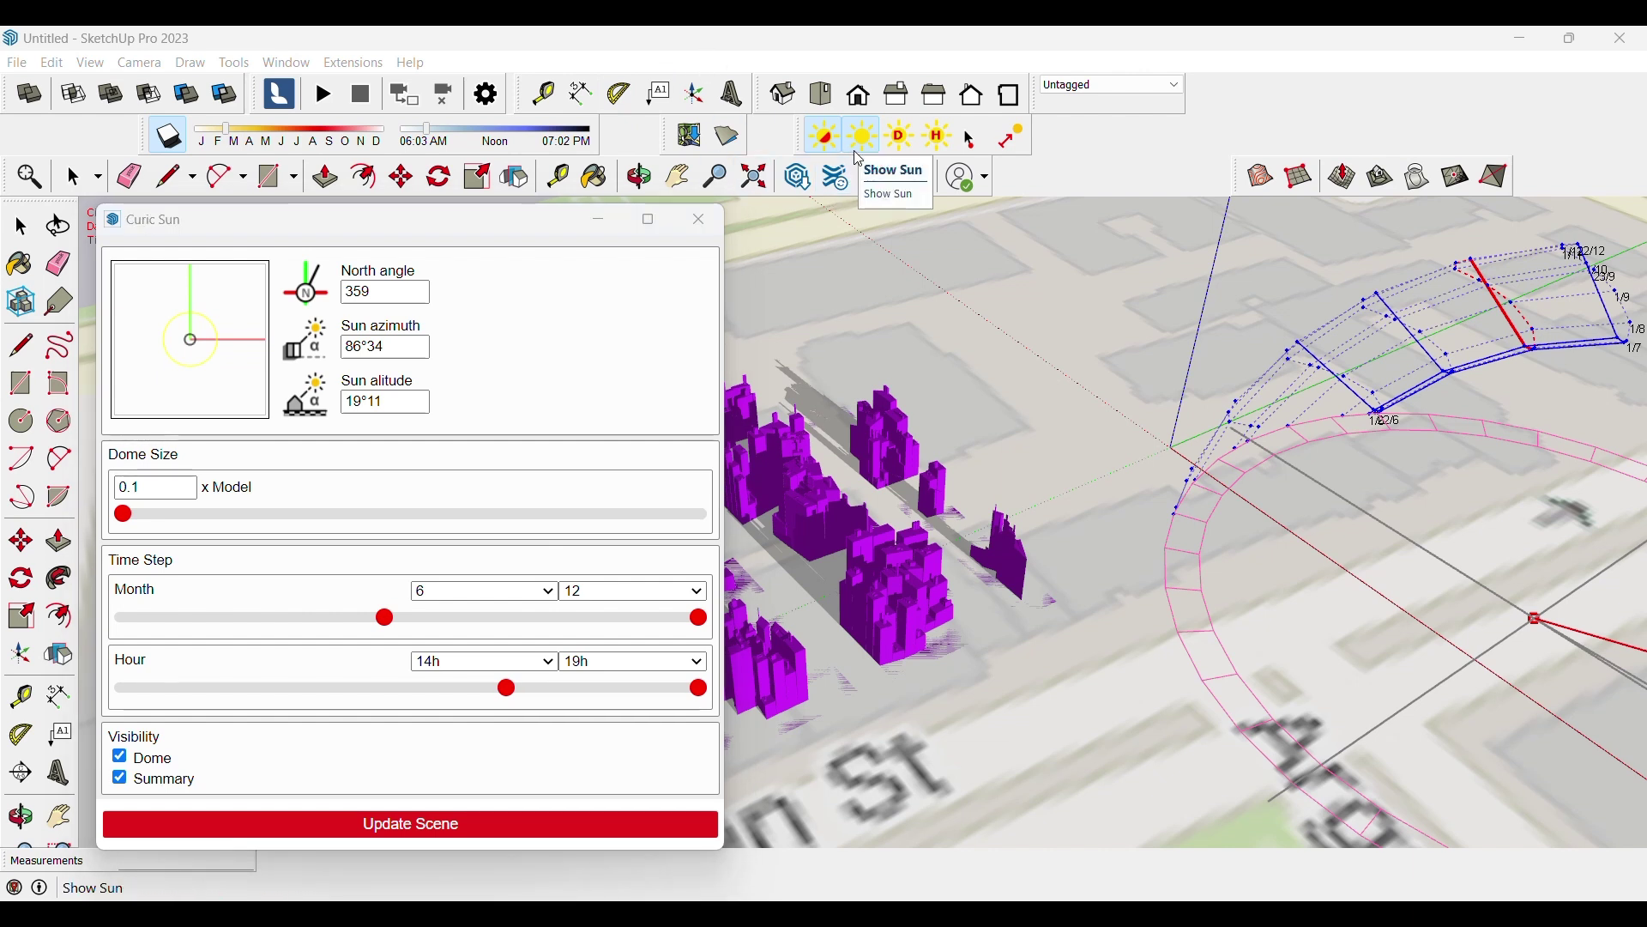
pyautogui.moveTo(238, 230); pyautogui.dragTo(333, 261)
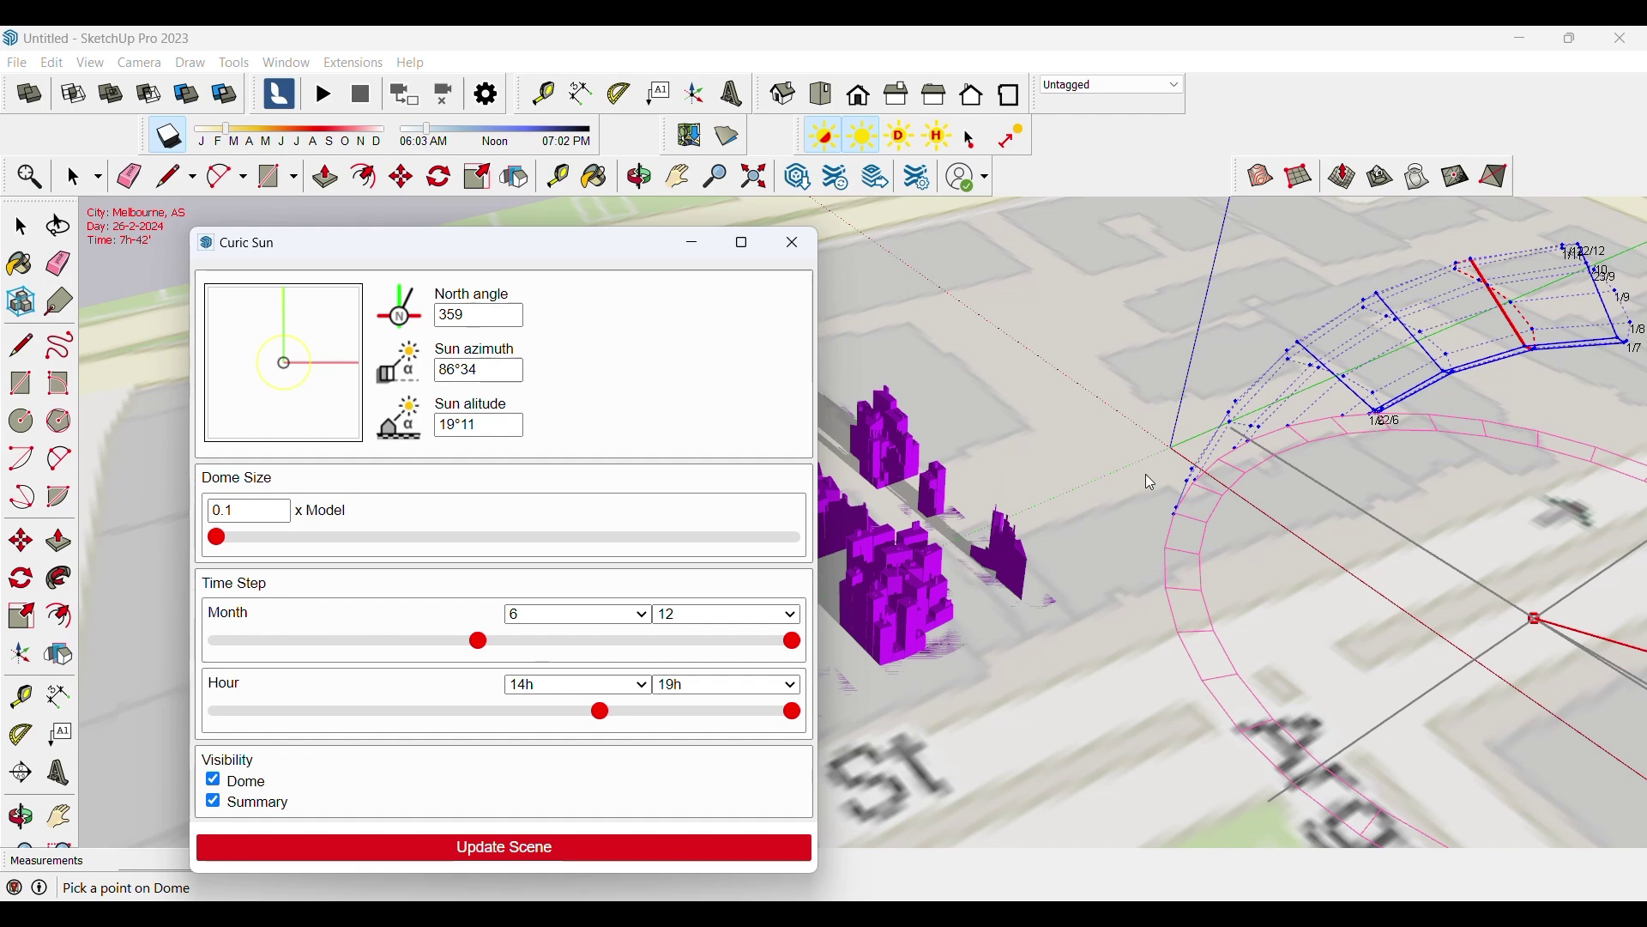
# Set Curic Sun's Dome Size to 0.2, placing the dome beside the purple buildings.
pyautogui.scroll(-5, 1145, 473)
pyautogui.scroll(-2, 1236, 523)
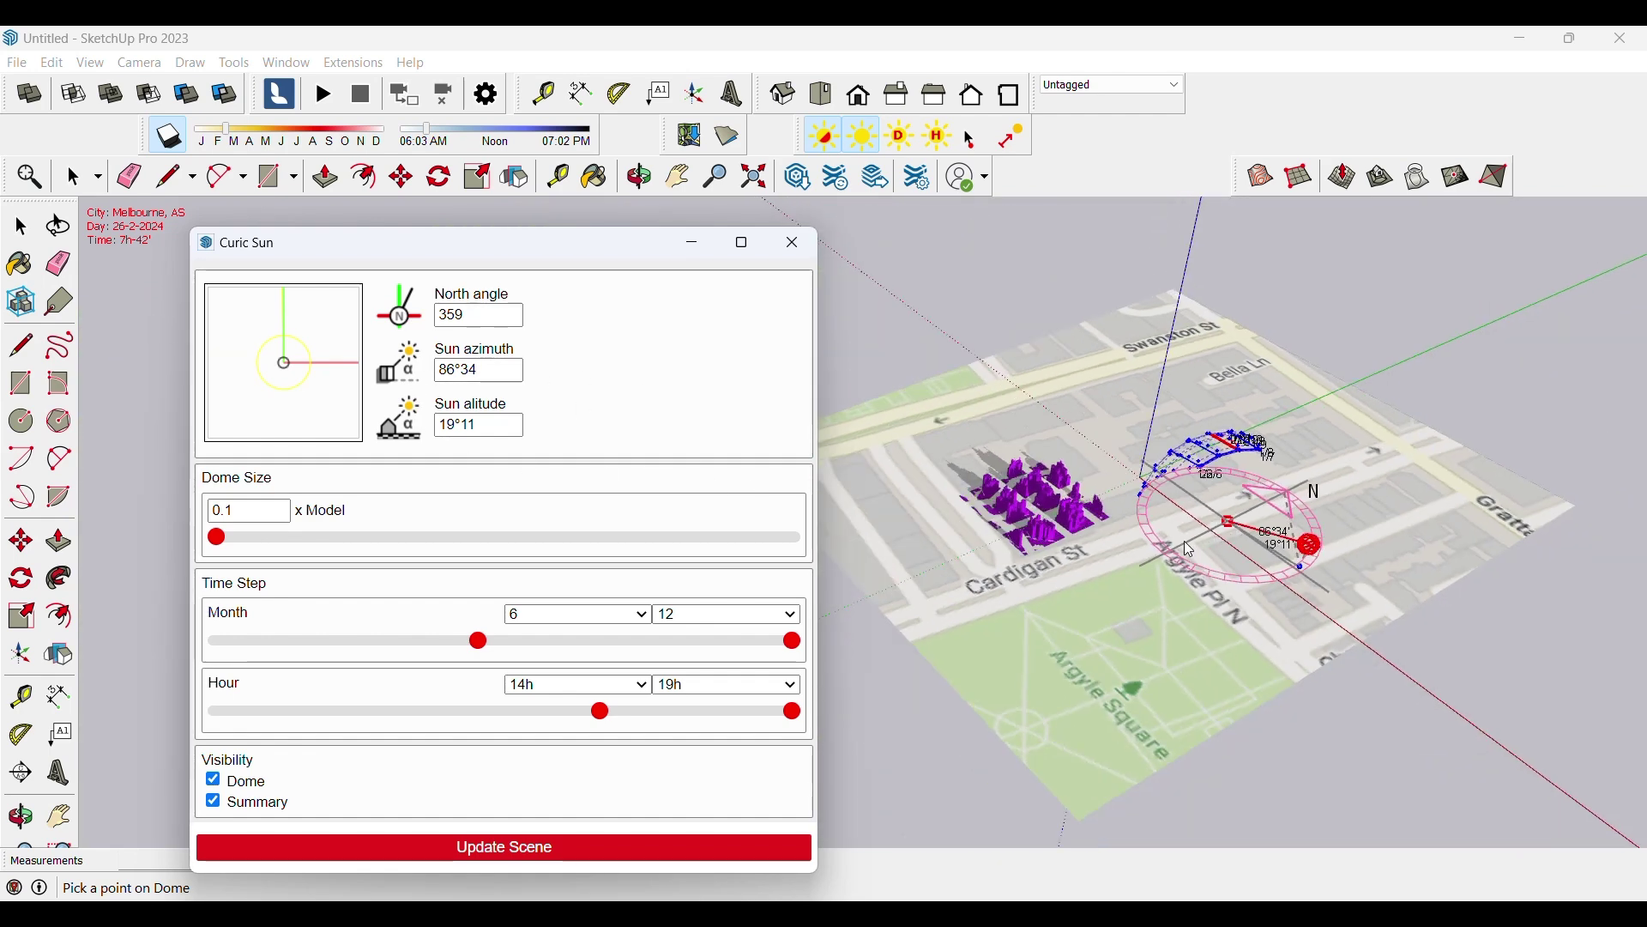
pyautogui.scroll(3, 1256, 521)
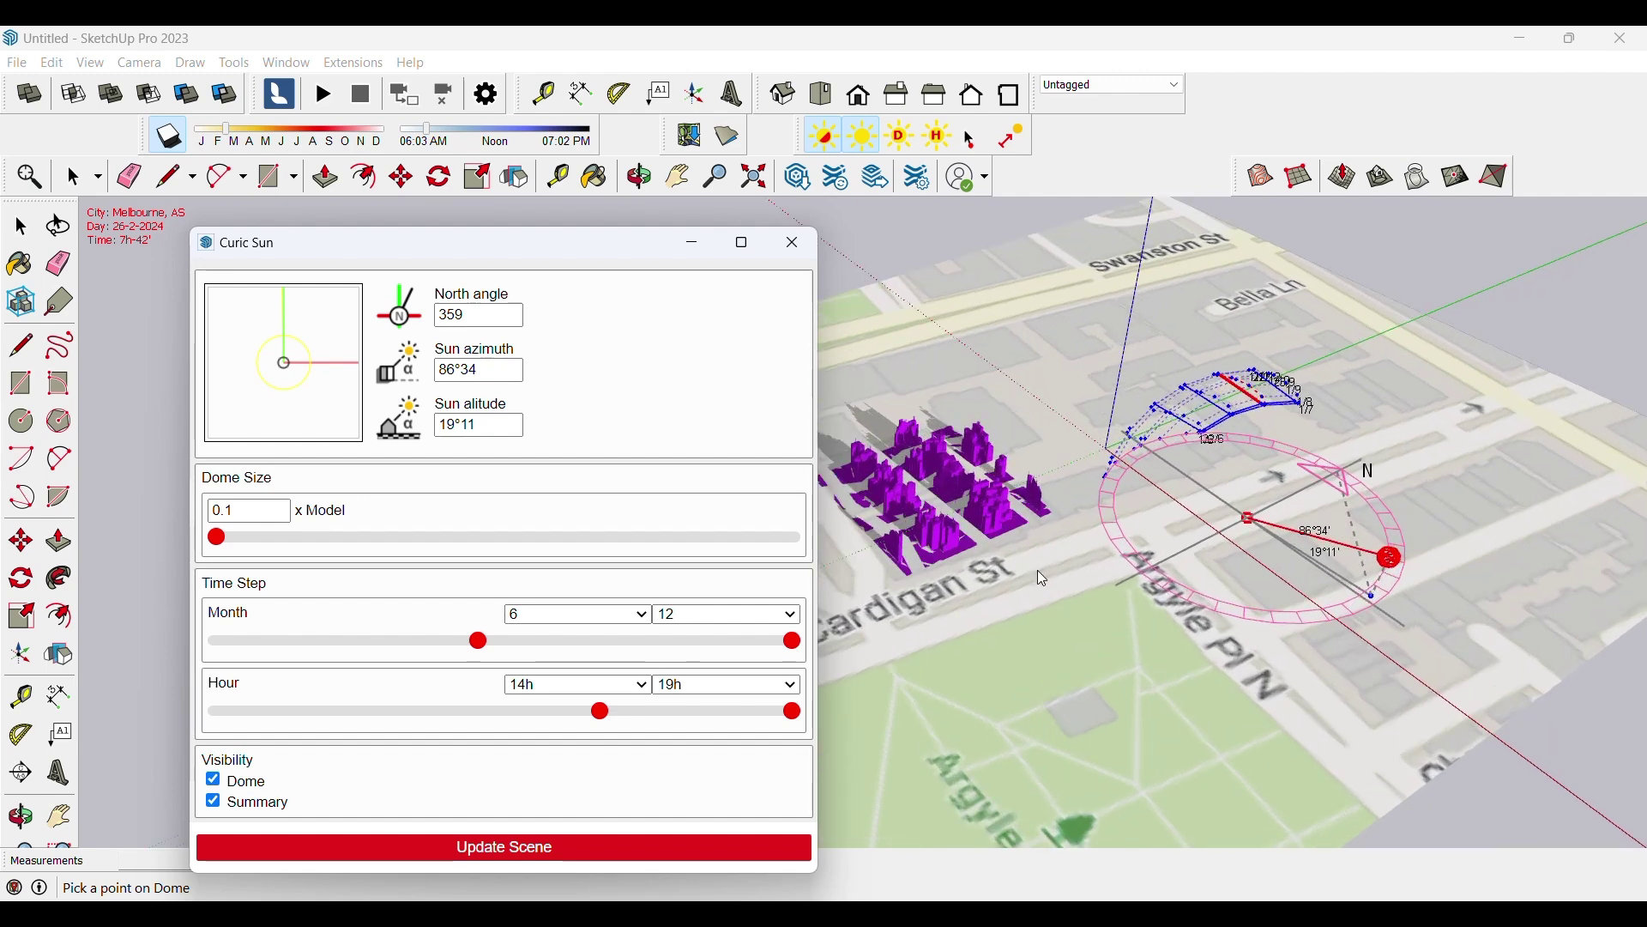
pyautogui.rightClick(1102, 589)
pyautogui.click(1052, 562)
pyautogui.moveTo(1052, 563); pyautogui.dragTo(1172, 439, button='middle')
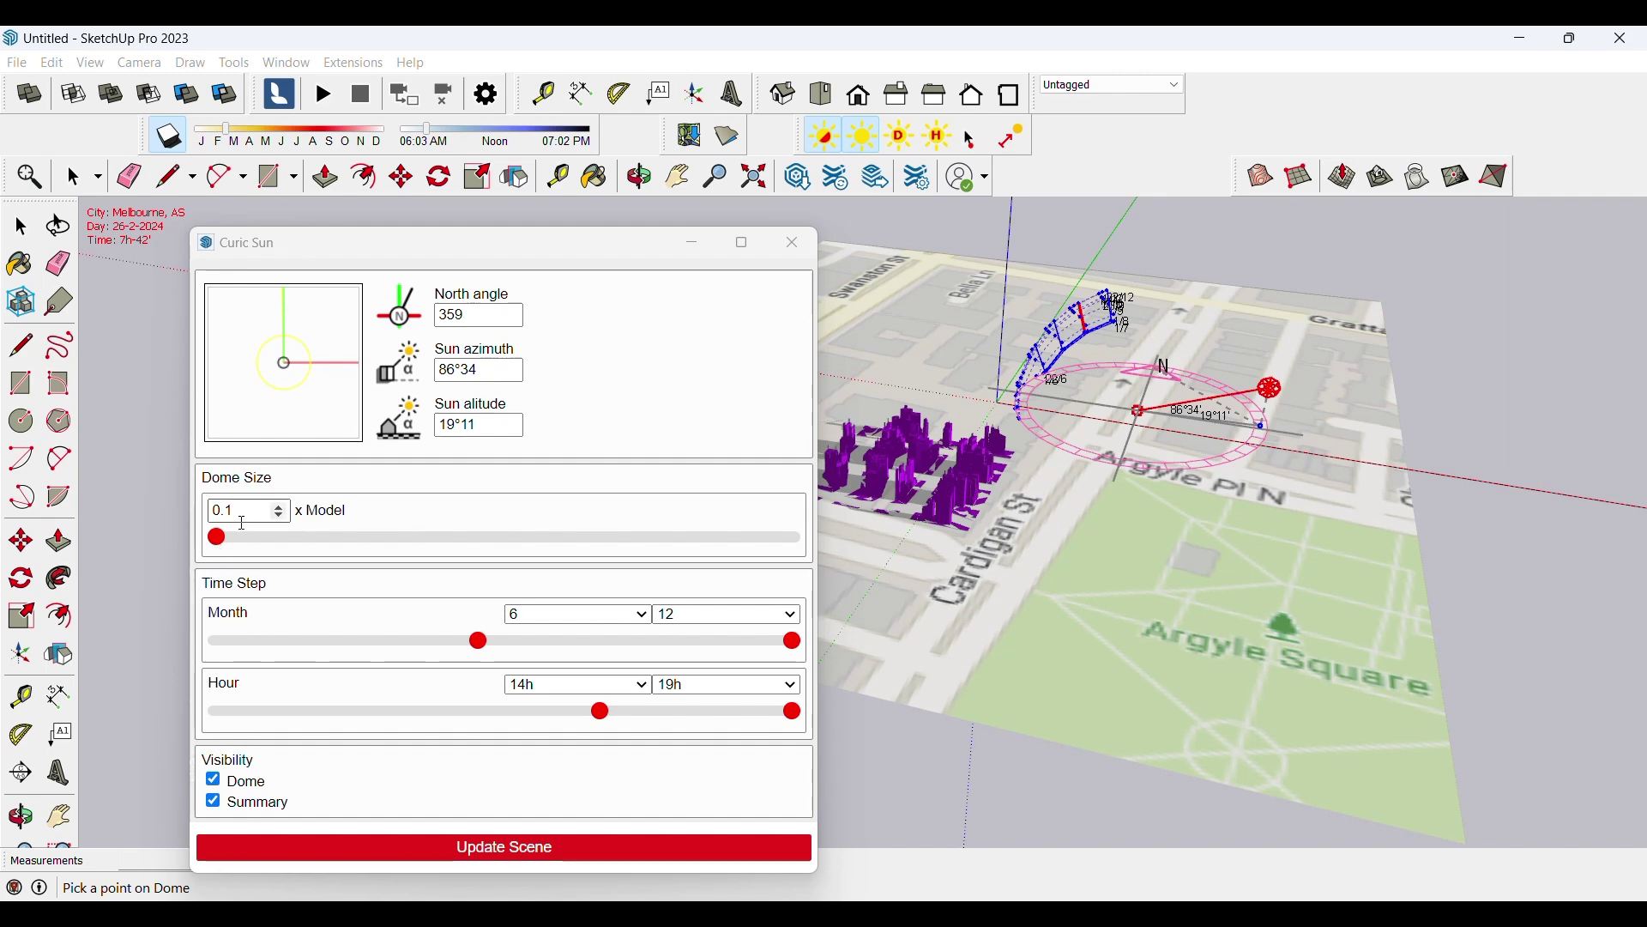
pyautogui.moveTo(219, 547)
pyautogui.mouseDown()
pyautogui.moveTo(261, 546)
pyautogui.moveTo(227, 546)
pyautogui.mouseUp()
pyautogui.scroll(-4, 1080, 323)
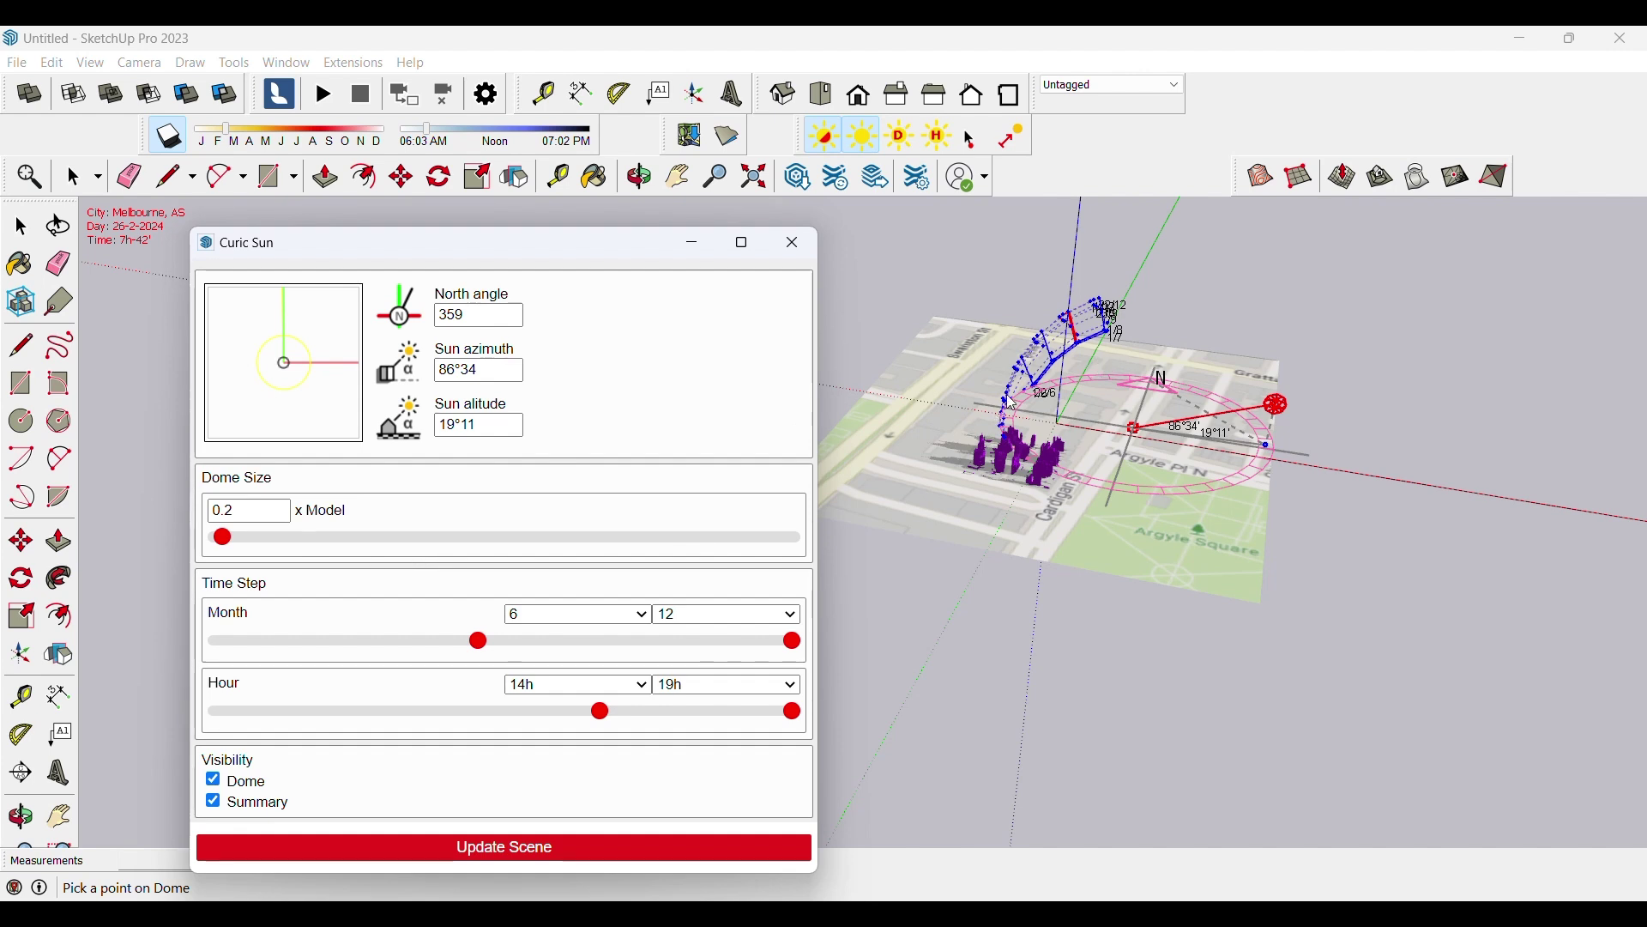
# Centre the sun dome on the purple building block and raise Dome Size to 0.3.
pyautogui.click(975, 140)
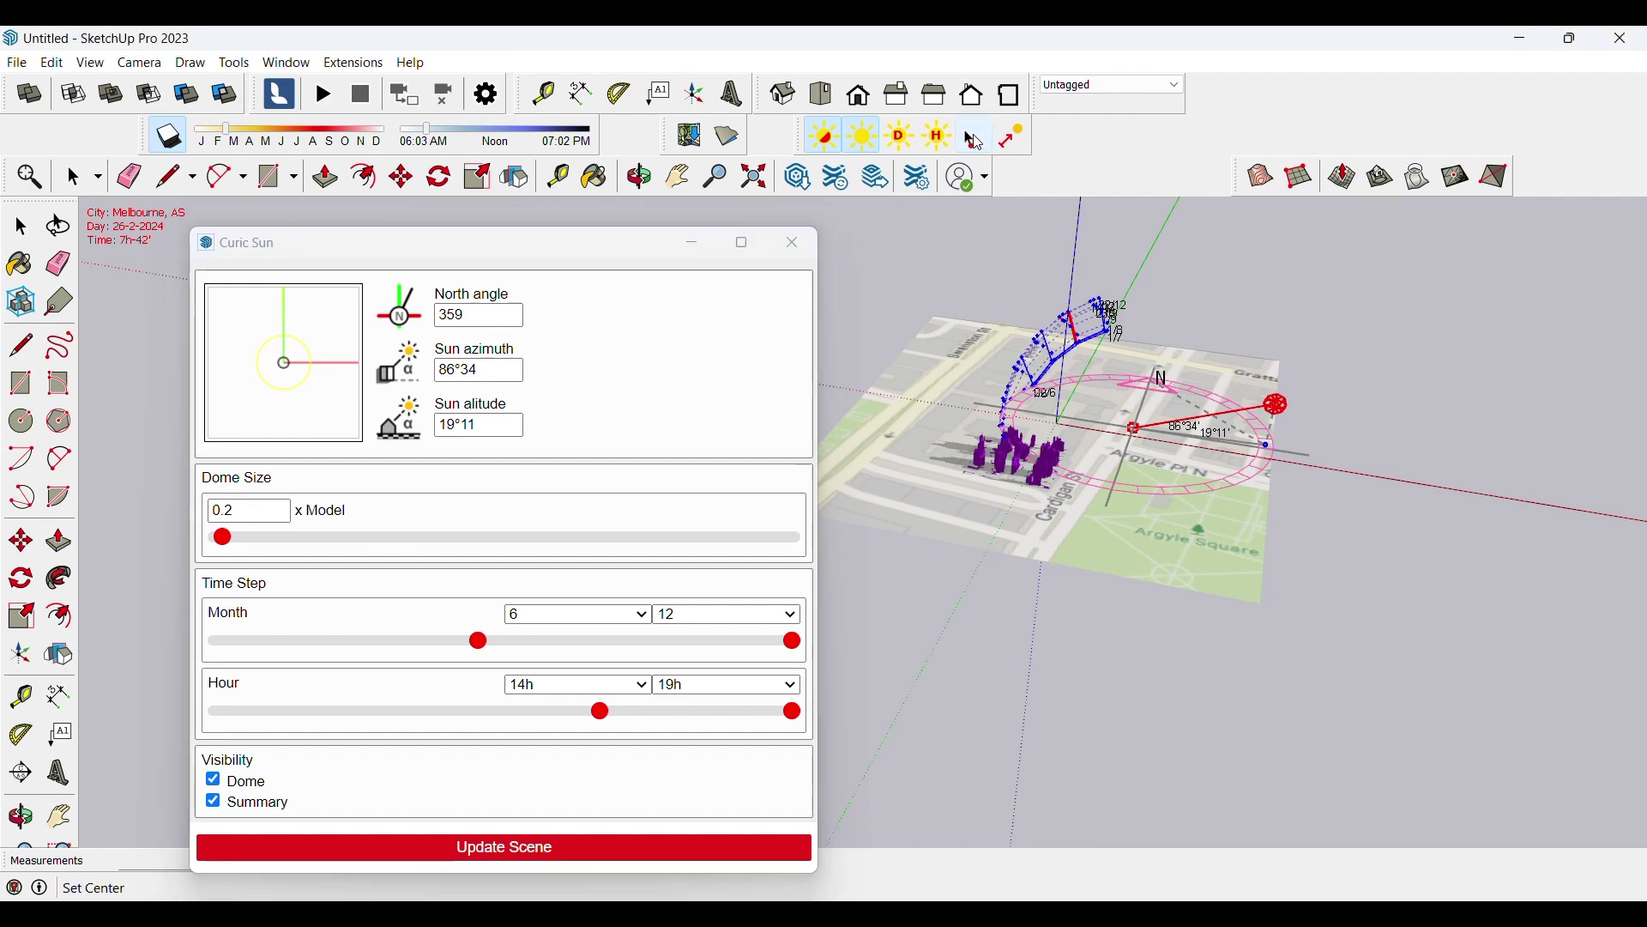
pyautogui.scroll(5, 1081, 489)
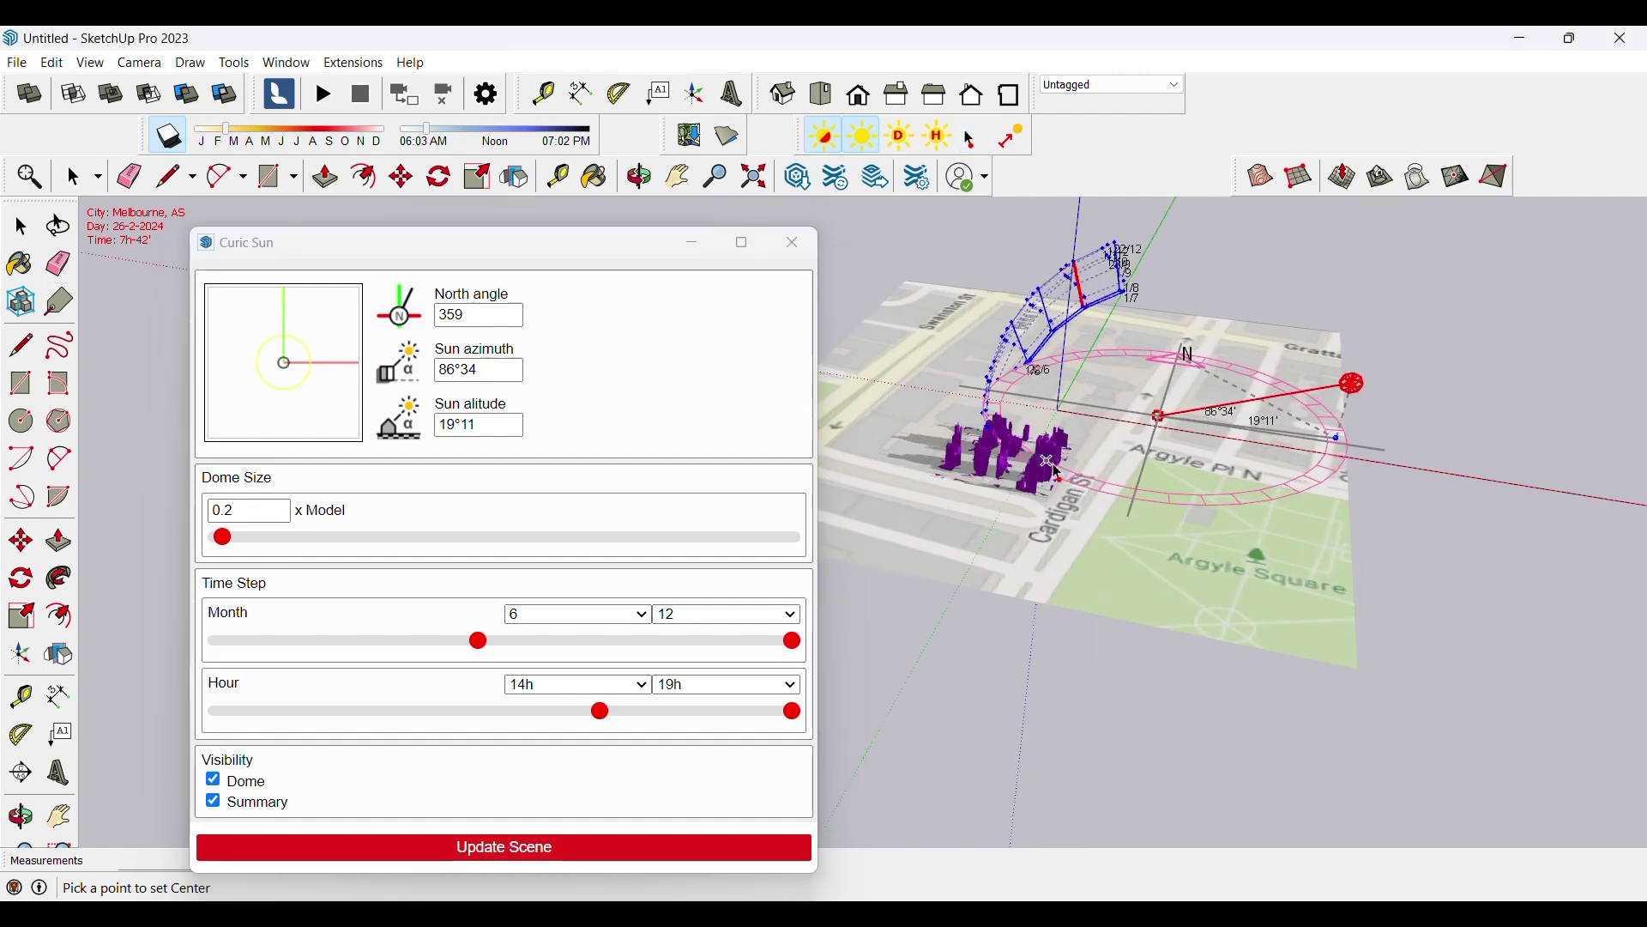
pyautogui.click(1072, 495)
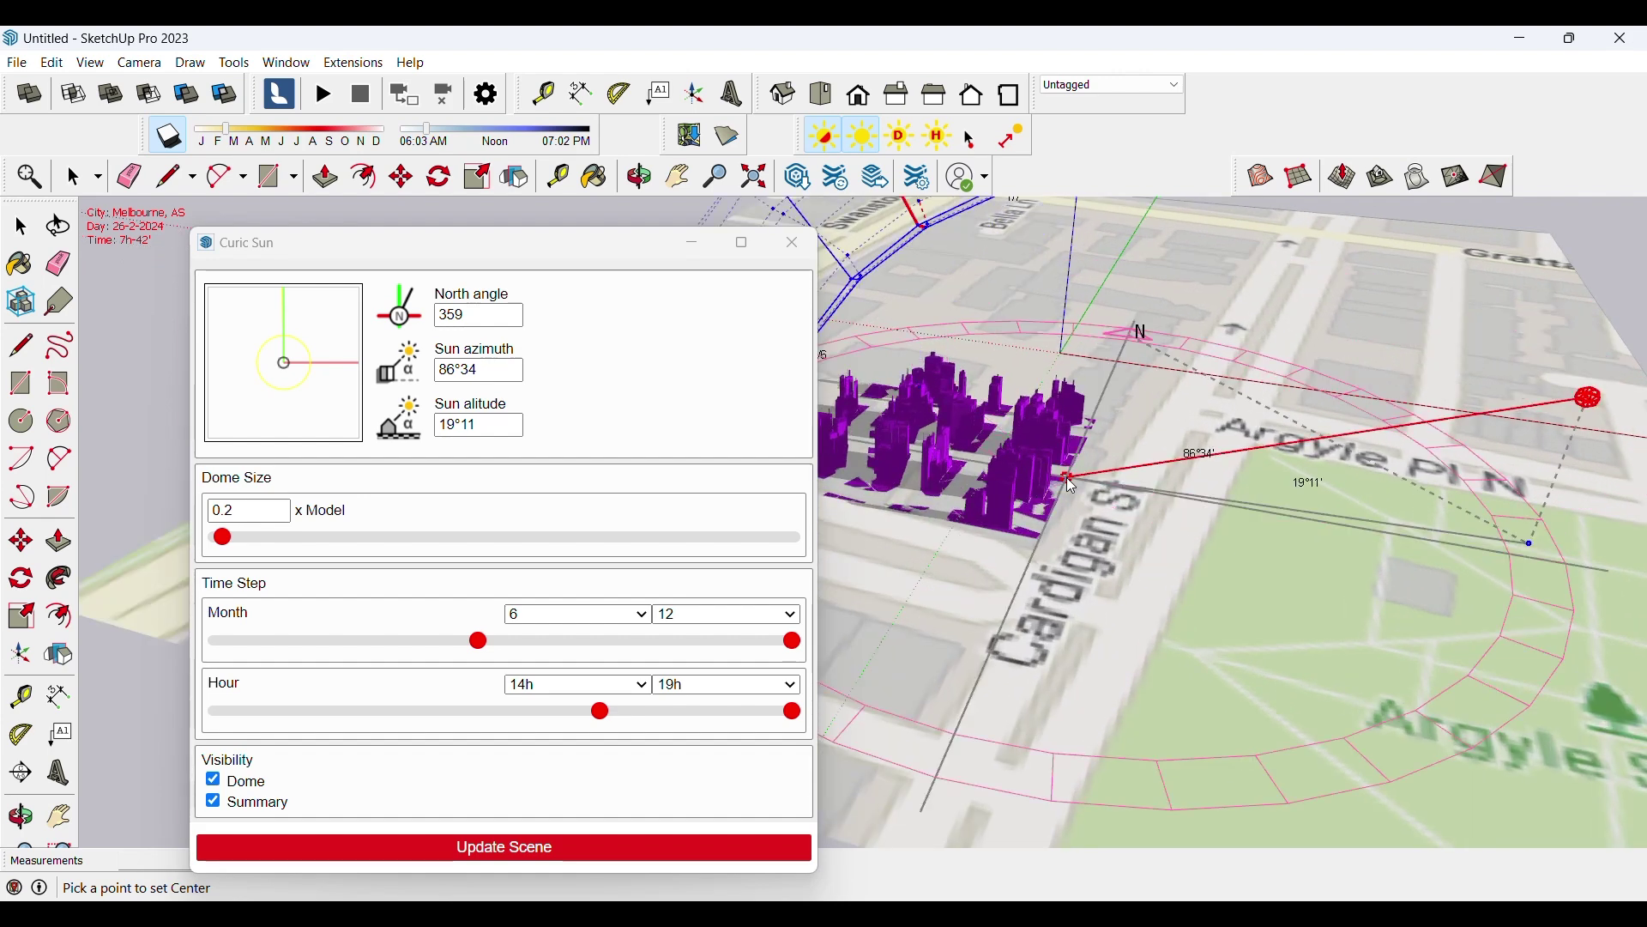
pyautogui.scroll(-3, 1117, 518)
pyautogui.scroll(-2, 1124, 520)
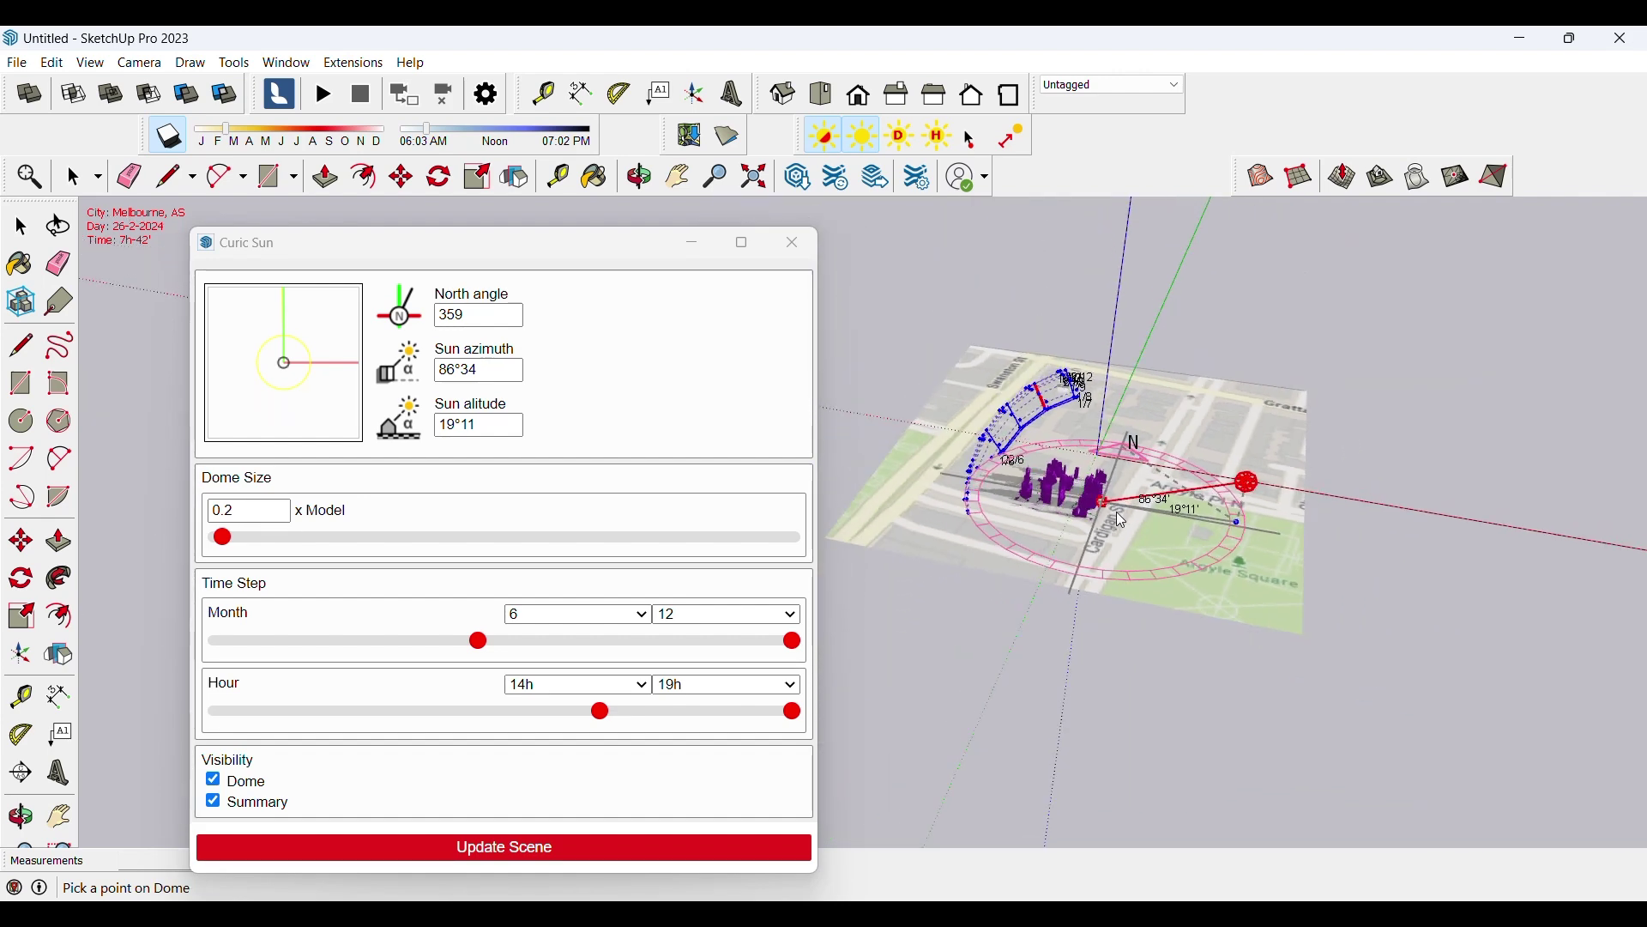
pyautogui.moveTo(224, 538); pyautogui.dragTo(231, 547)
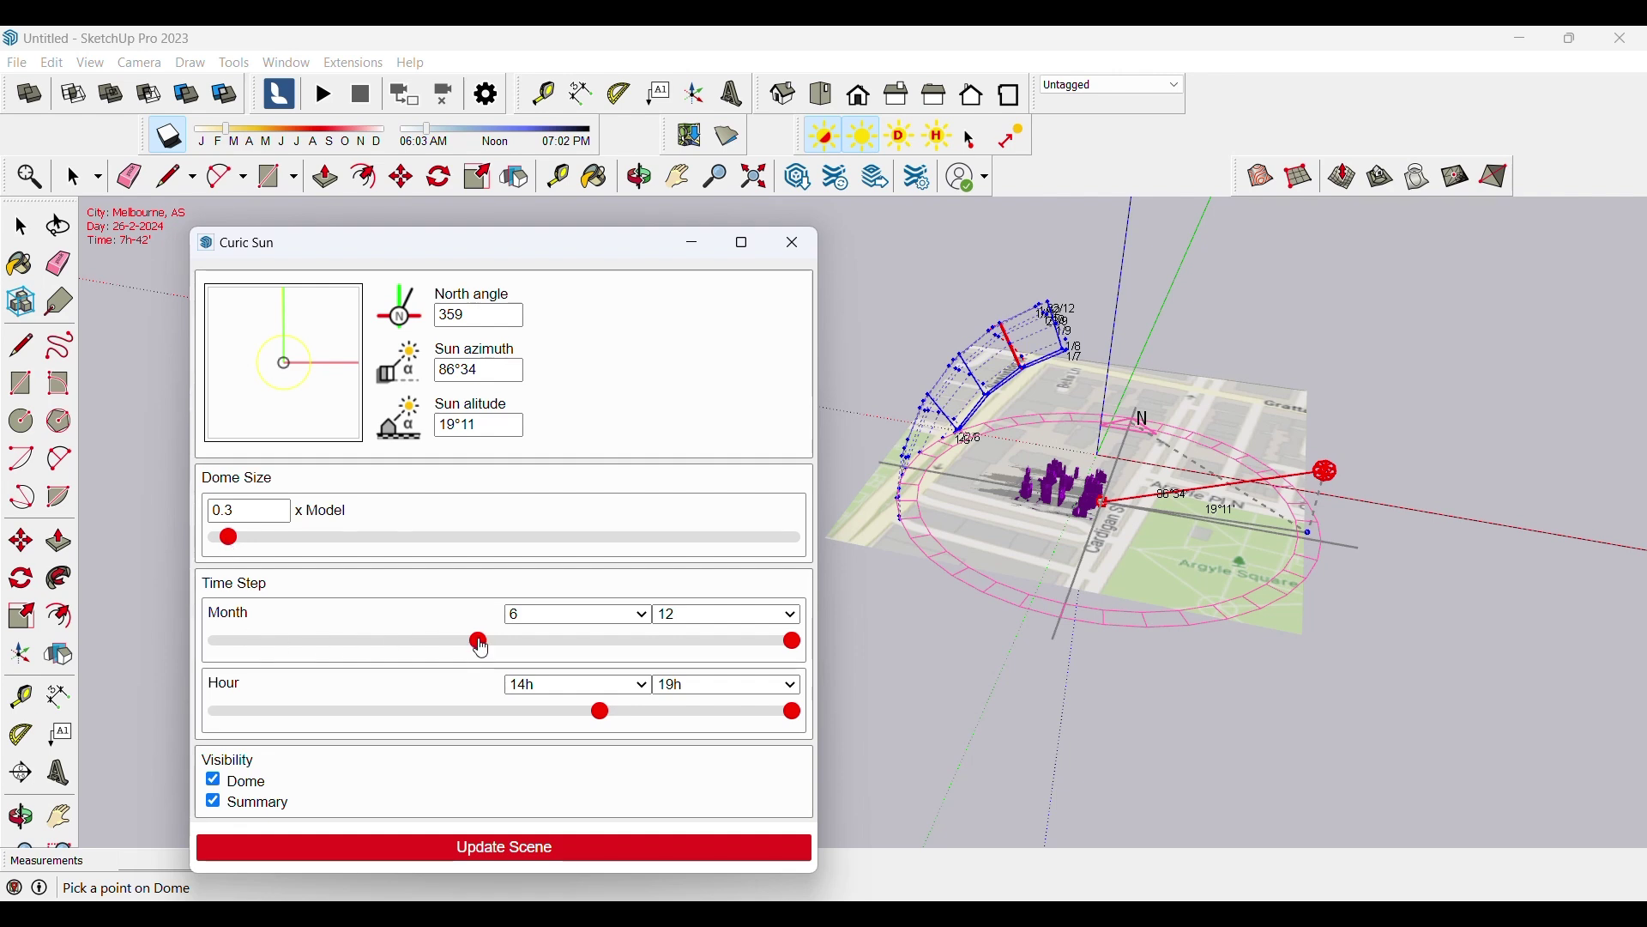
# Try starting months 4, 7 and 5, finally setting the Month range to 1–12.
pyautogui.moveTo(482, 649); pyautogui.dragTo(544, 646)
pyautogui.moveTo(1368, 593); pyautogui.dragTo(877, 549, button='middle')
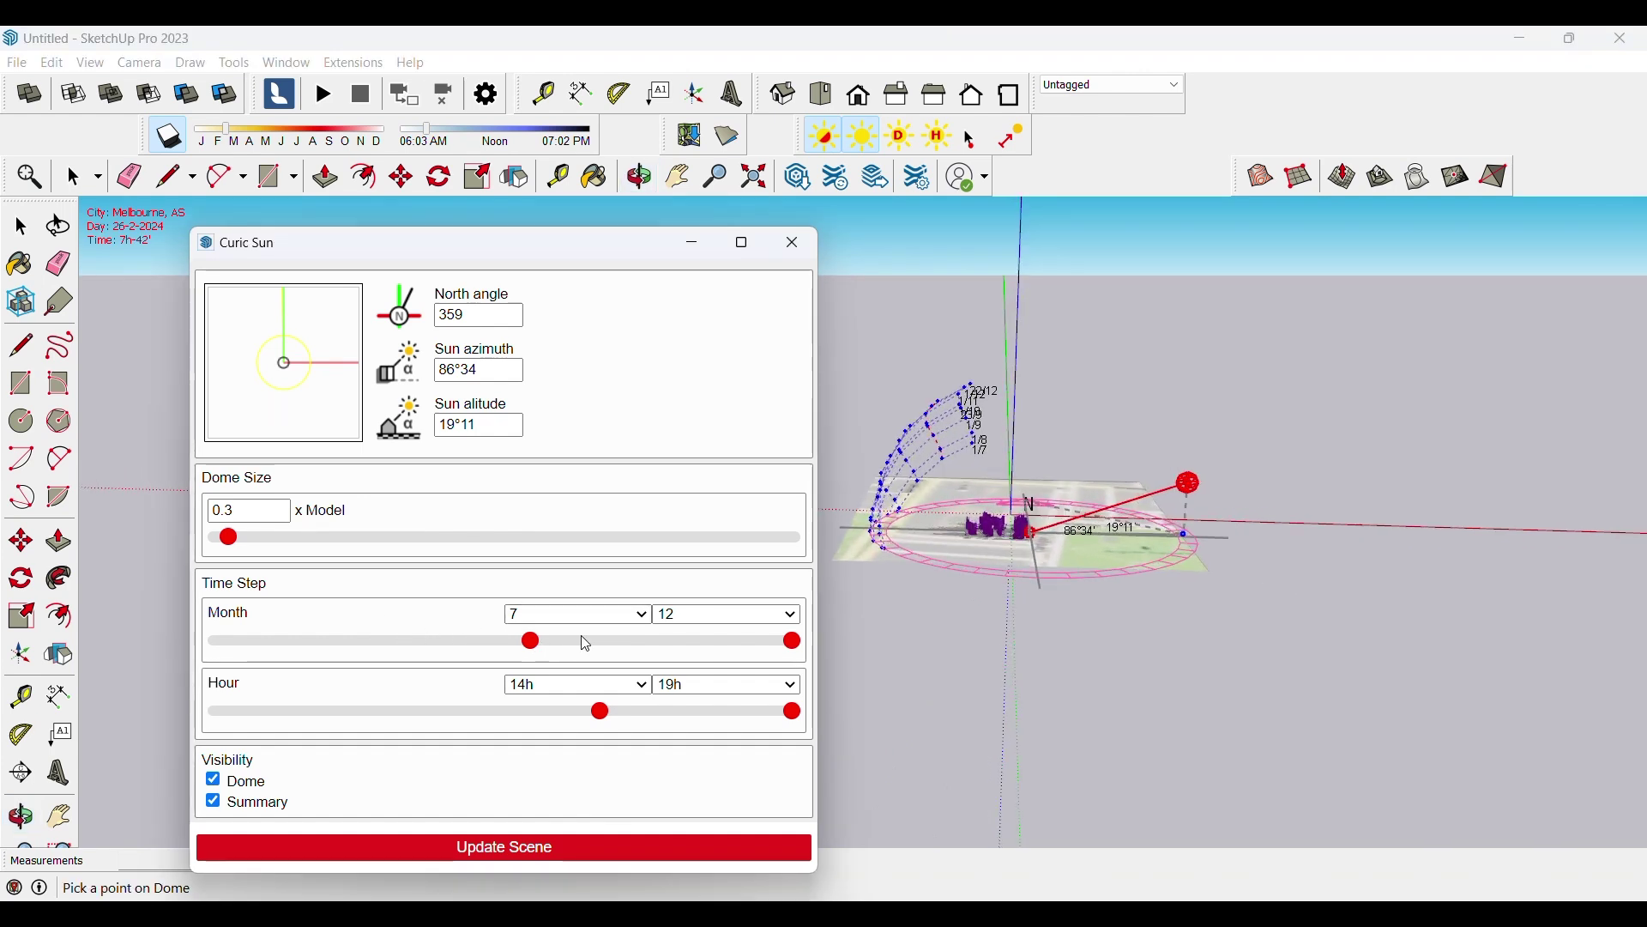
pyautogui.moveTo(529, 642)
pyautogui.mouseDown()
pyautogui.moveTo(478, 642)
pyautogui.moveTo(513, 644)
pyautogui.mouseUp()
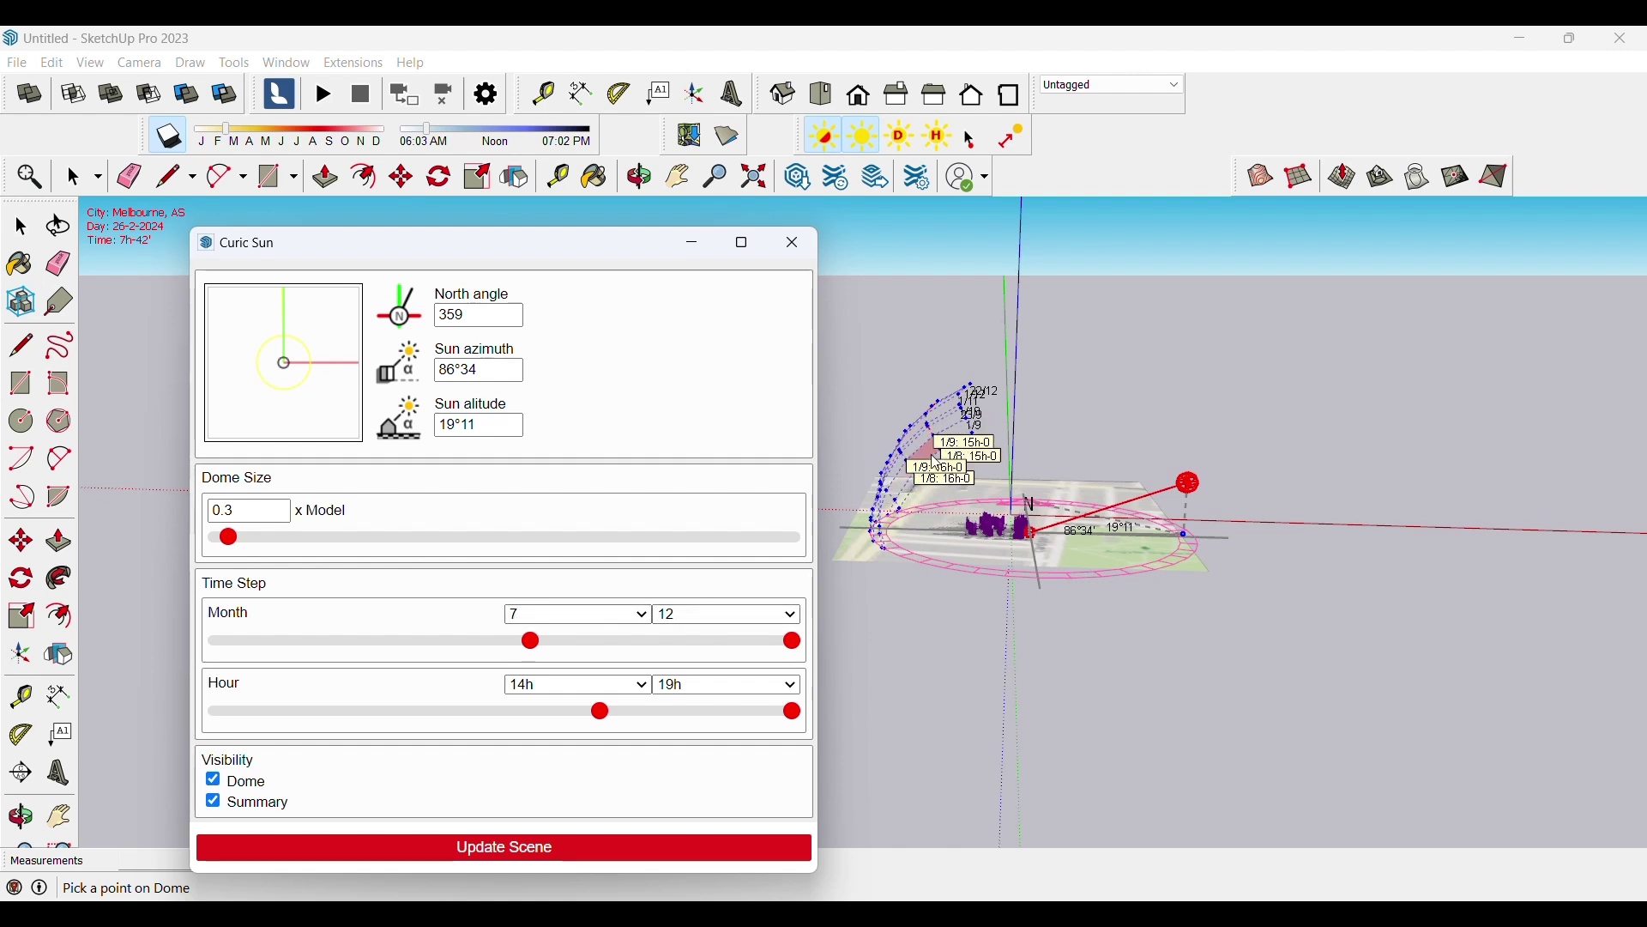
pyautogui.moveTo(532, 643); pyautogui.dragTo(206, 651)
pyautogui.moveTo(883, 564); pyautogui.dragTo(1260, 549, button='middle')
pyautogui.moveTo(1085, 561); pyautogui.dragTo(1169, 645, button='middle')
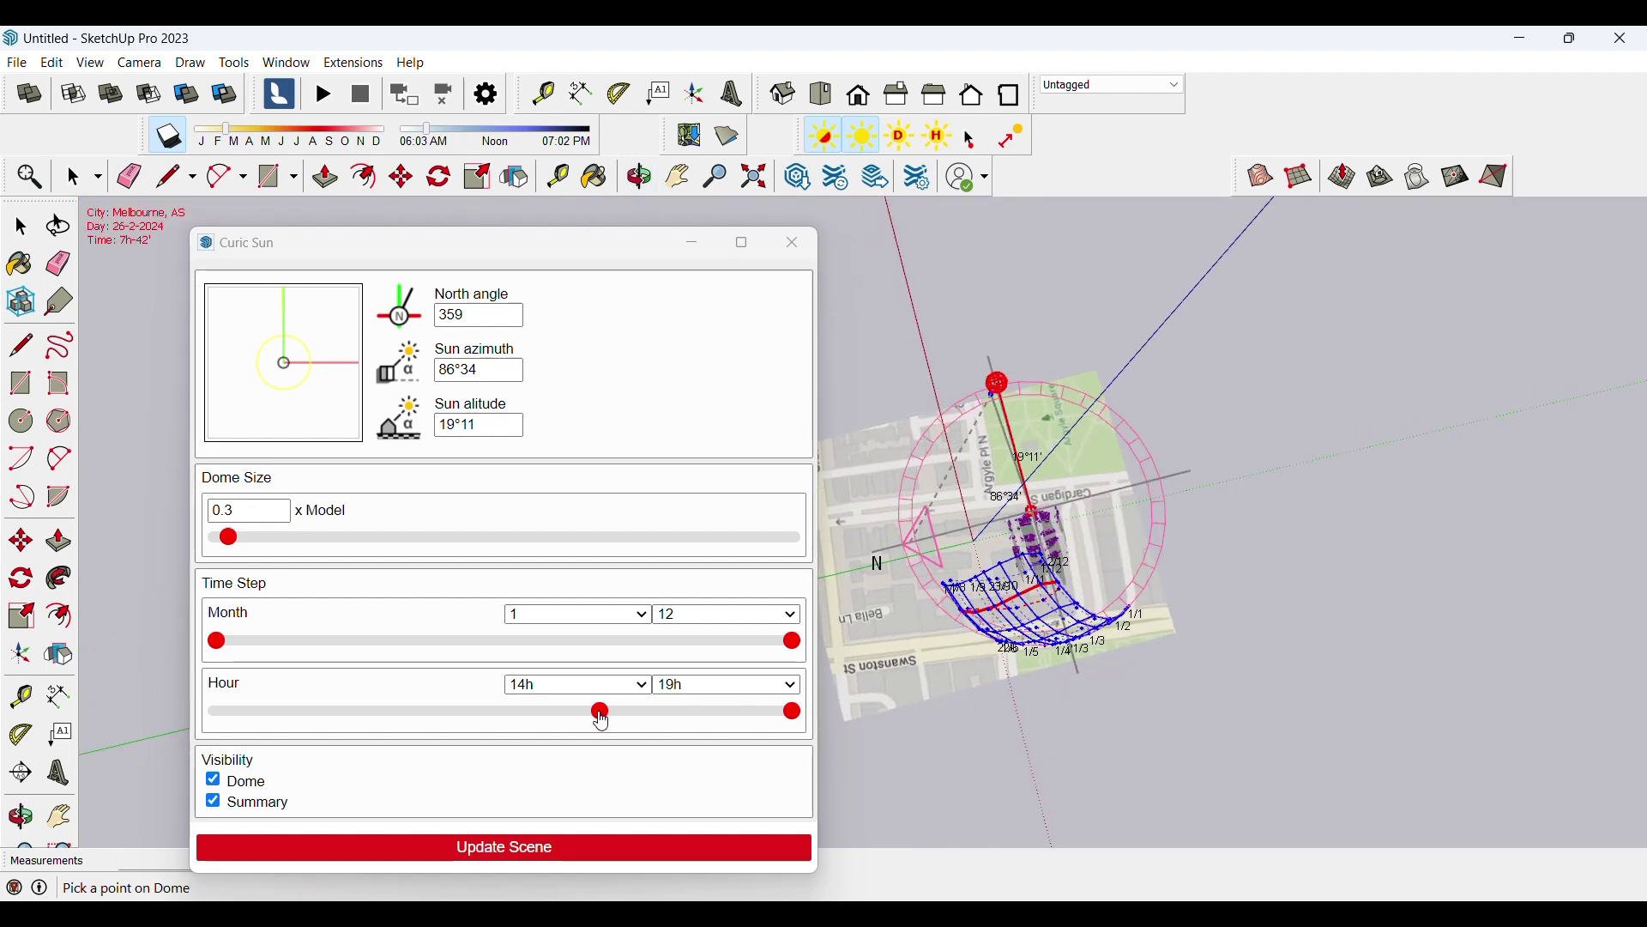
# Restrict the Curic Sun dome to months 8–12 and hours 9h–13h.
pyautogui.moveTo(601, 717); pyautogui.dragTo(225, 719)
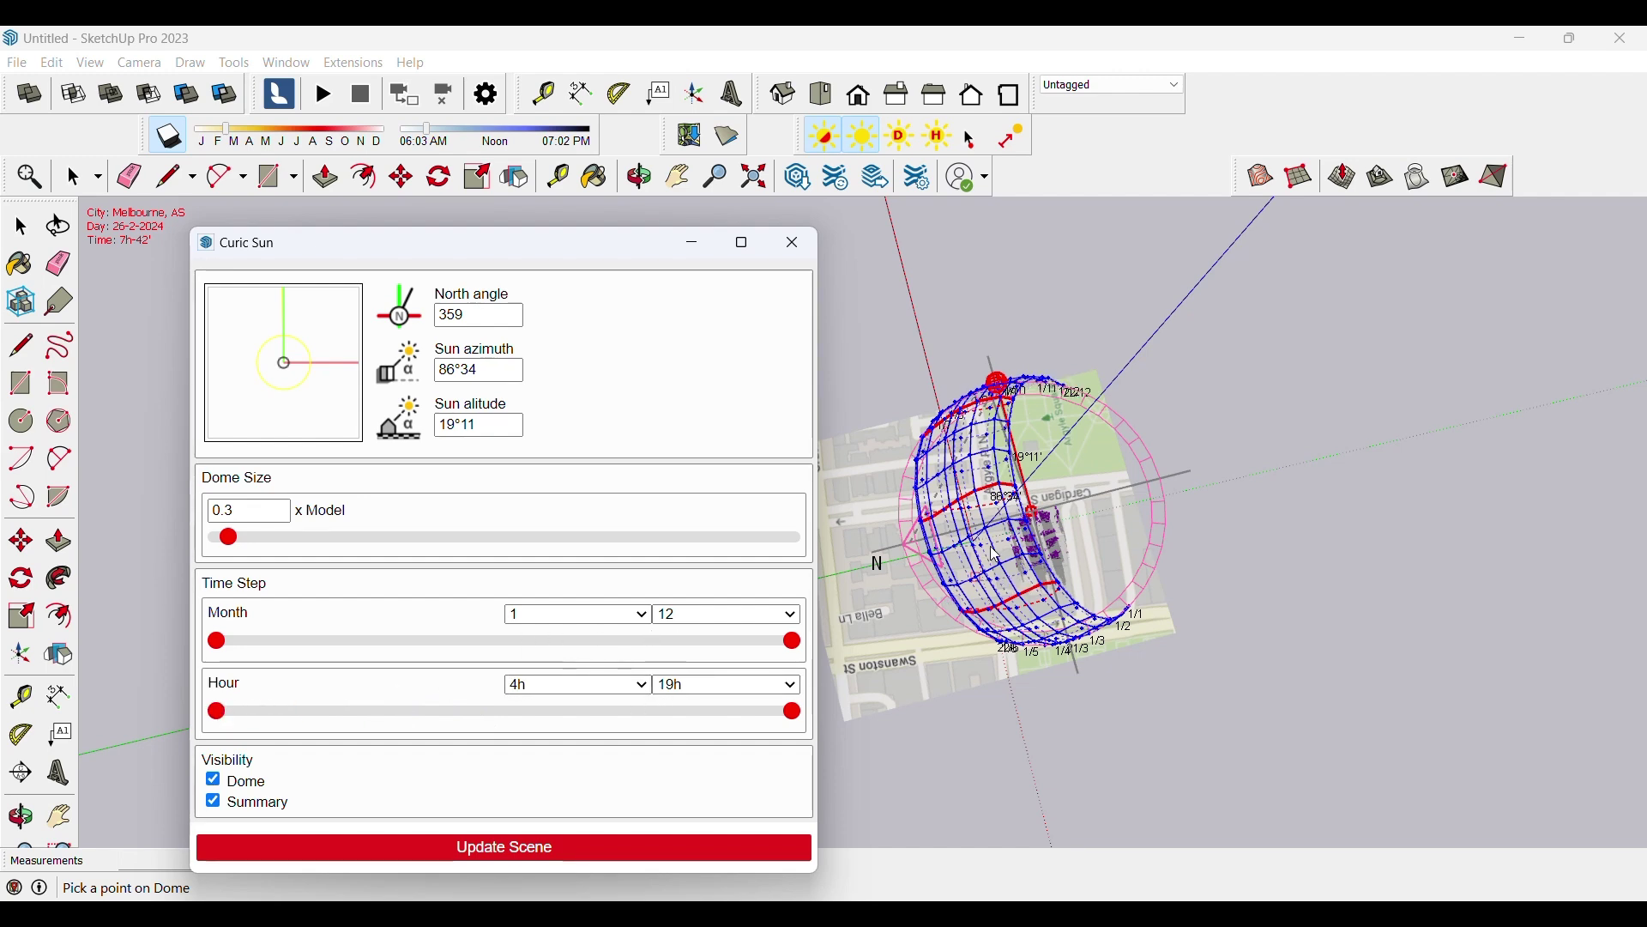
pyautogui.moveTo(1184, 621)
pyautogui.mouseDown(button='middle')
pyautogui.moveTo(1022, 393)
pyautogui.moveTo(1177, 551)
pyautogui.moveTo(1071, 546)
pyautogui.moveTo(1164, 498)
pyautogui.moveTo(1107, 446)
pyautogui.moveTo(1021, 426)
pyautogui.moveTo(1081, 464)
pyautogui.moveTo(1064, 455)
pyautogui.mouseUp(button='middle')
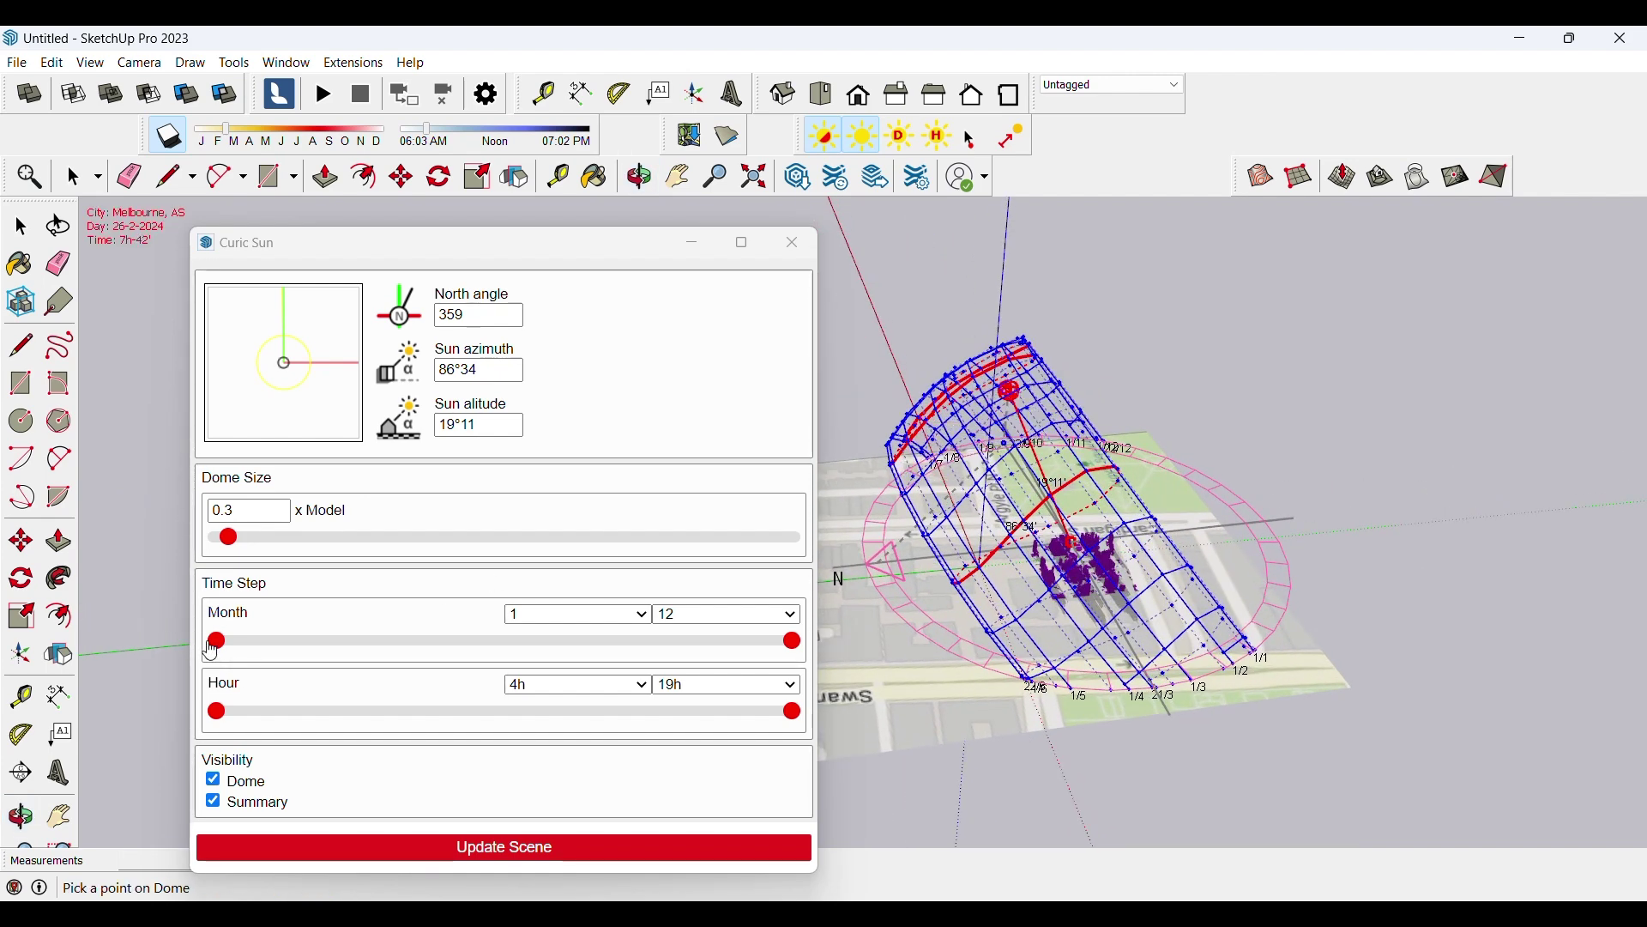
pyautogui.moveTo(217, 642); pyautogui.dragTo(581, 643)
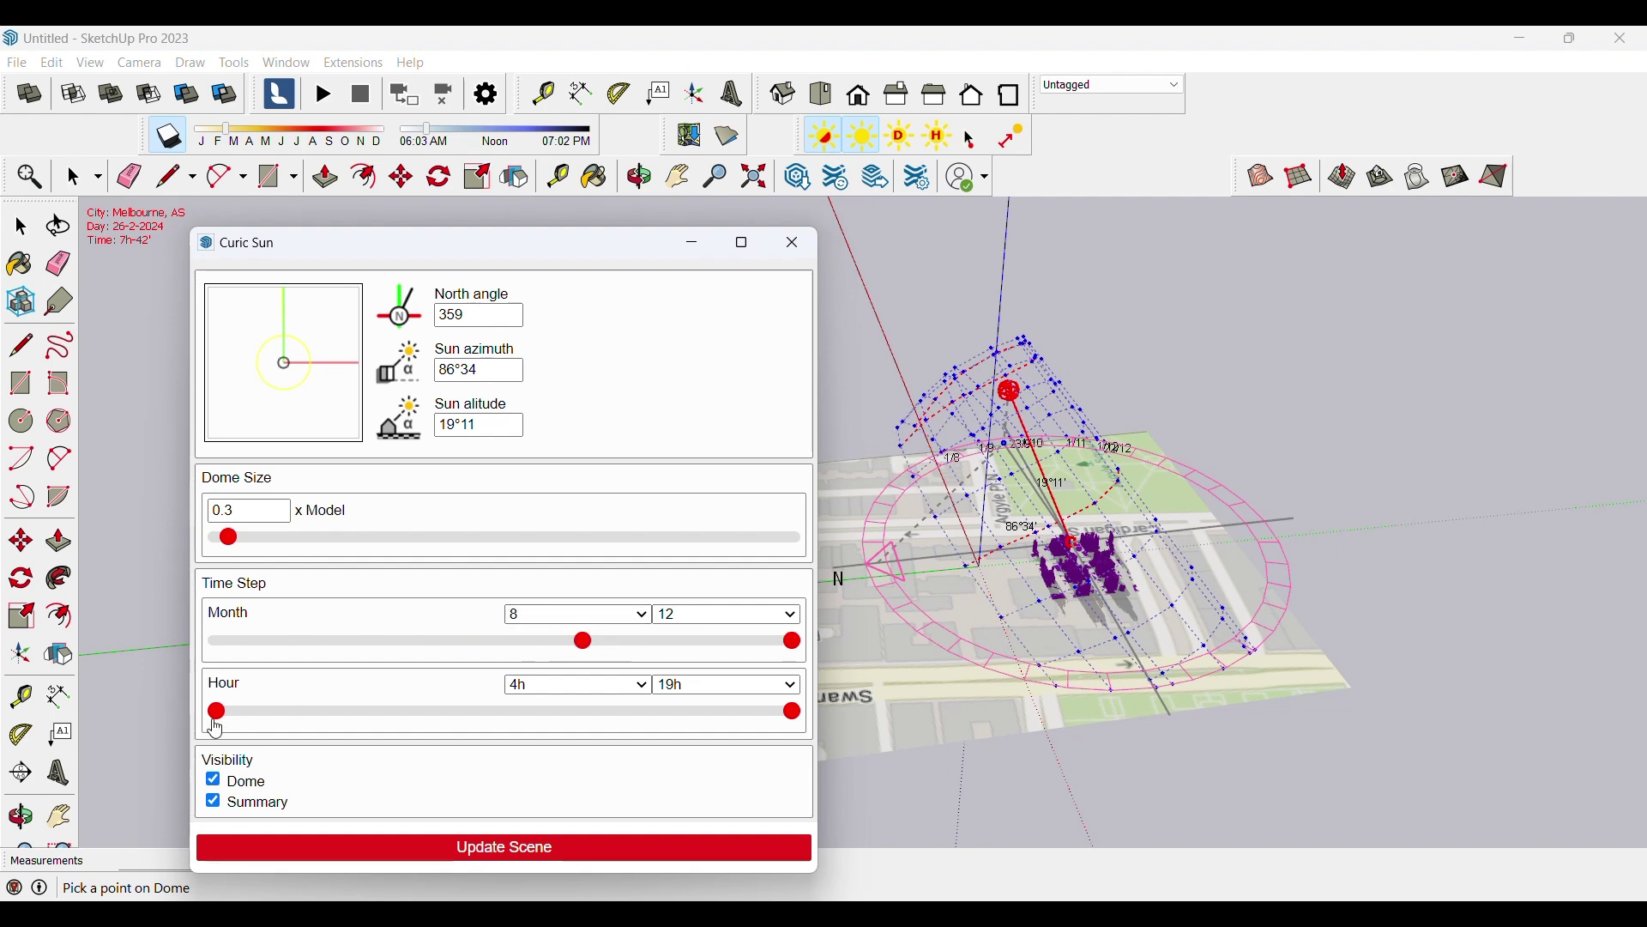
pyautogui.moveTo(217, 714); pyautogui.dragTo(410, 714)
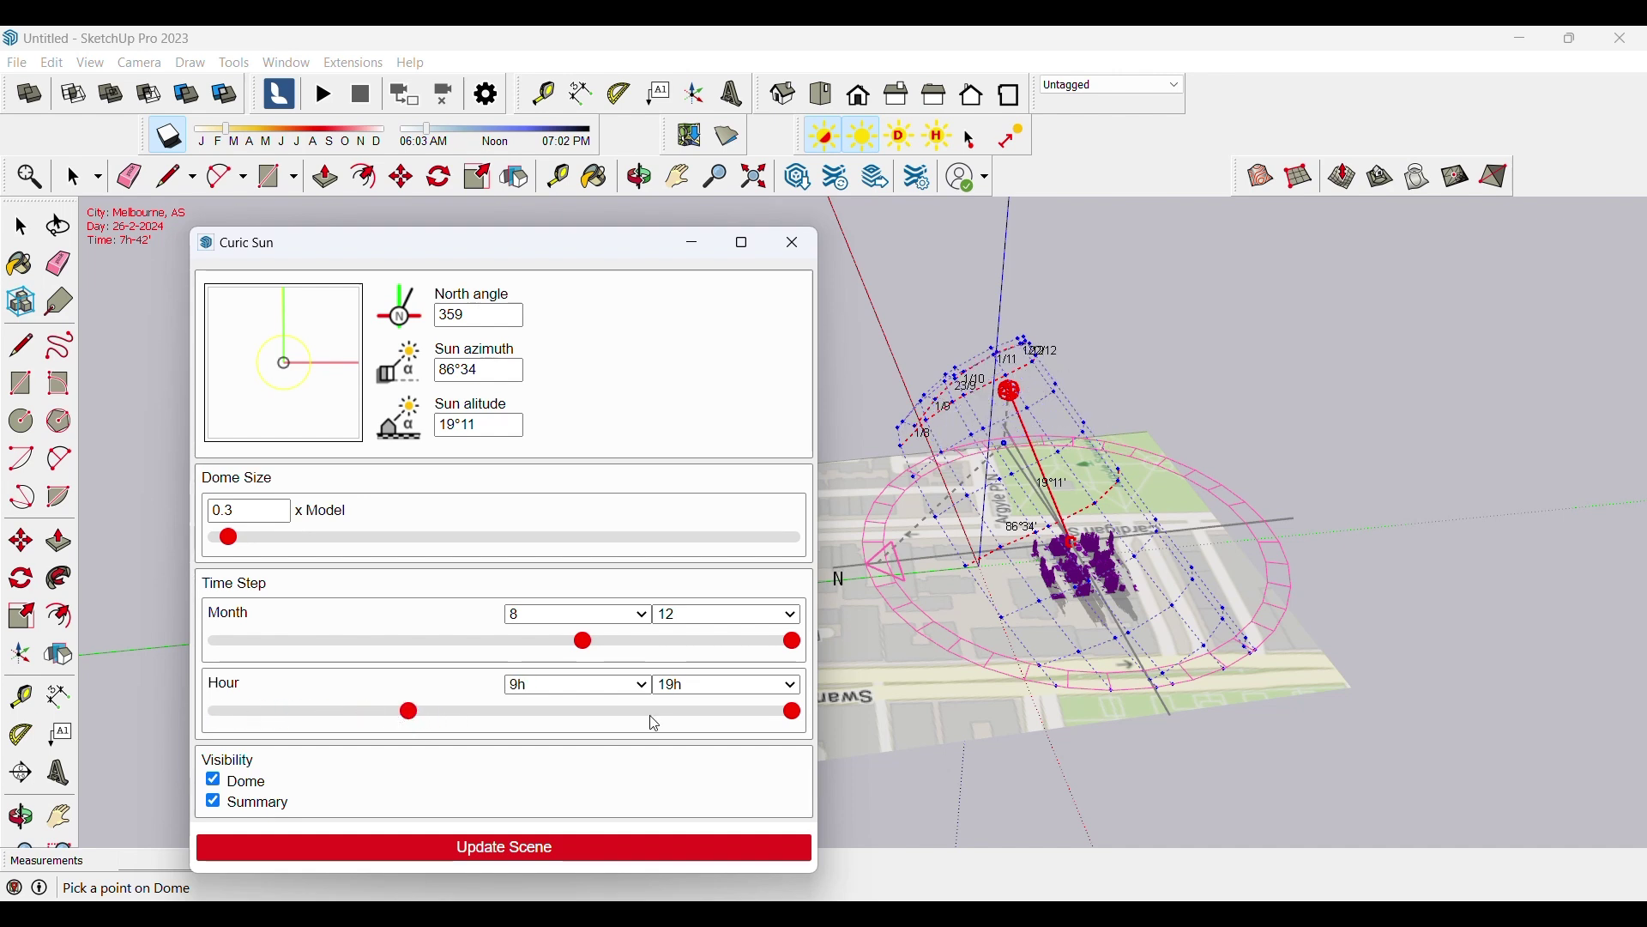
pyautogui.moveTo(793, 714); pyautogui.dragTo(566, 714)
pyautogui.moveTo(1085, 529); pyautogui.dragTo(1139, 404, button='middle')
pyautogui.scroll(6, 1139, 403)
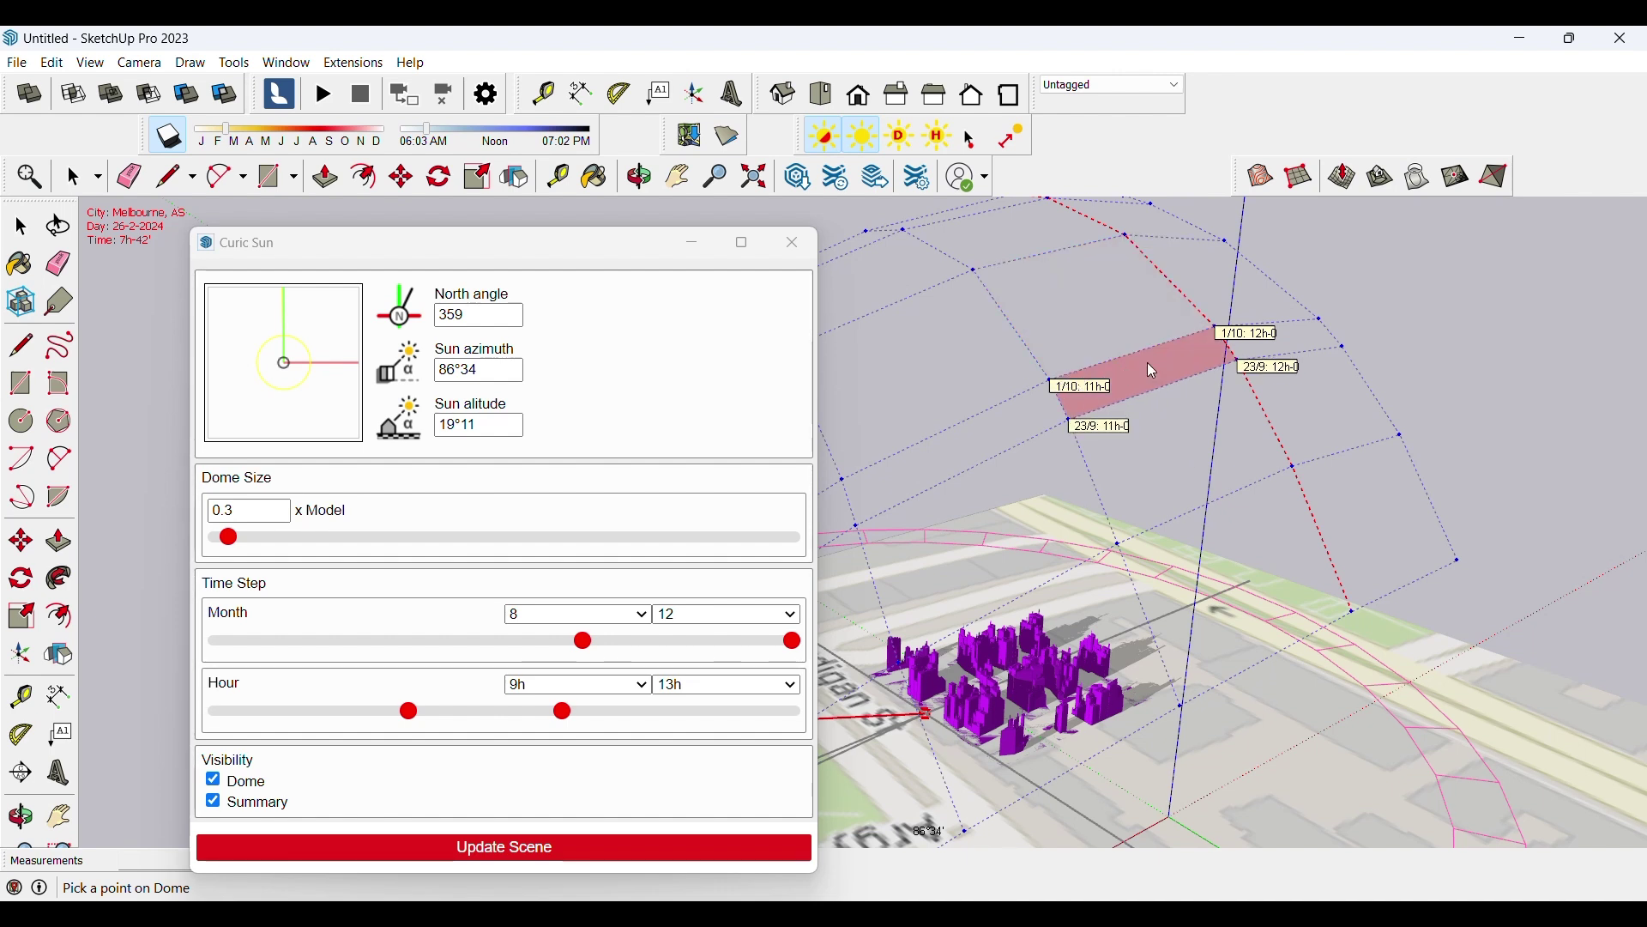
pyautogui.scroll(-5, 1143, 407)
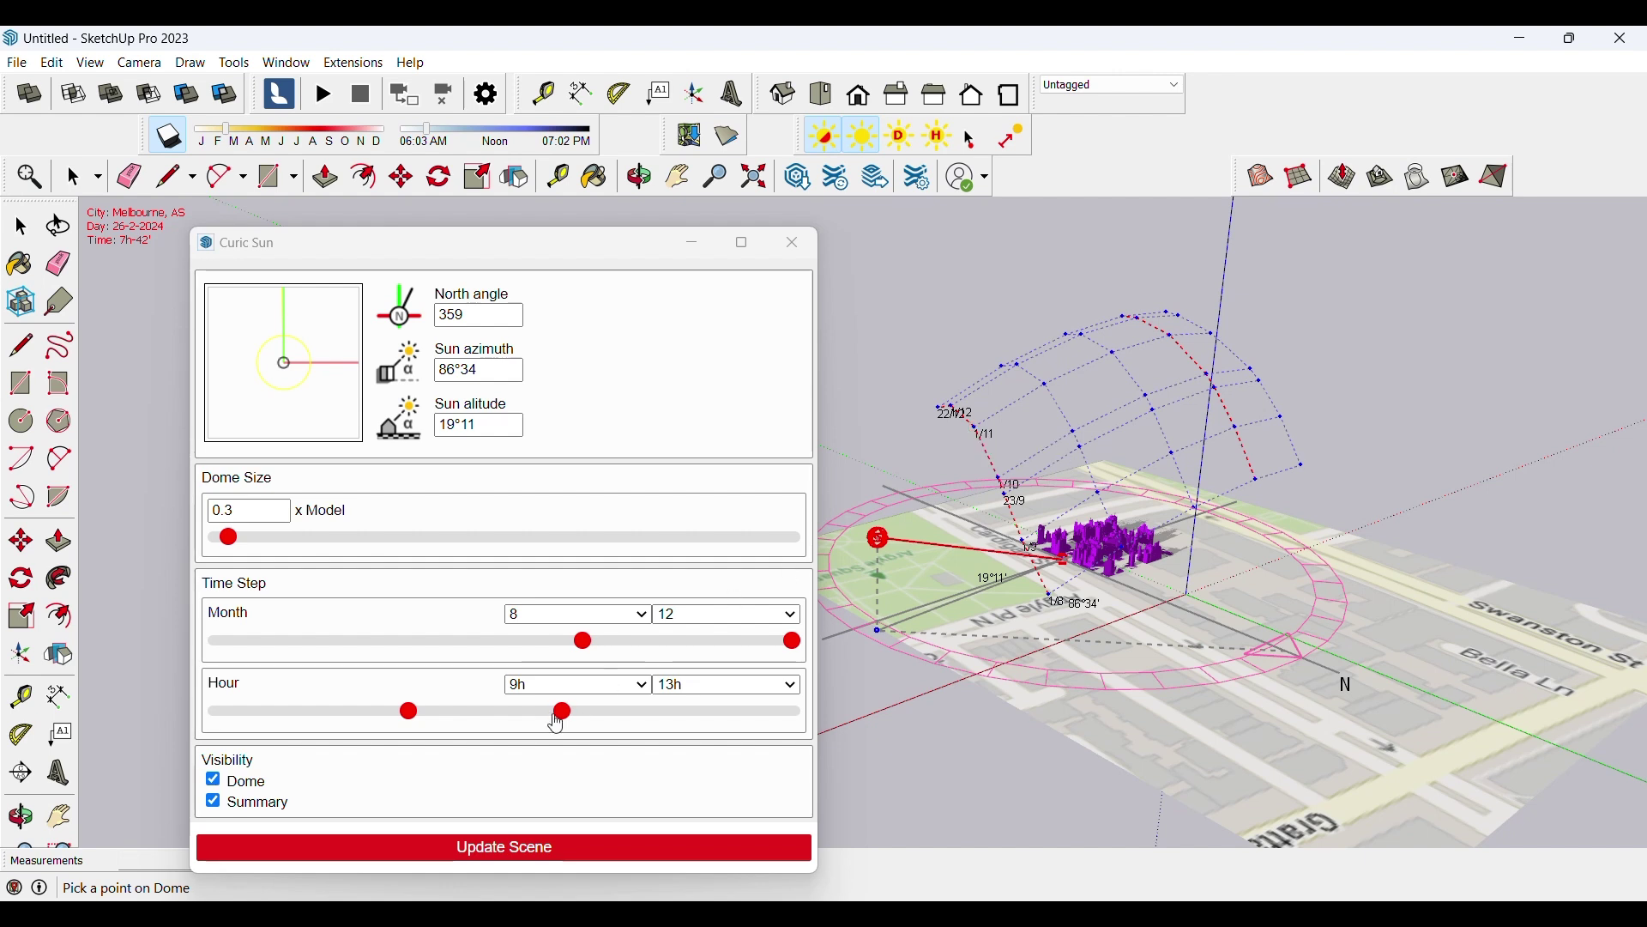
pyautogui.click(213, 780)
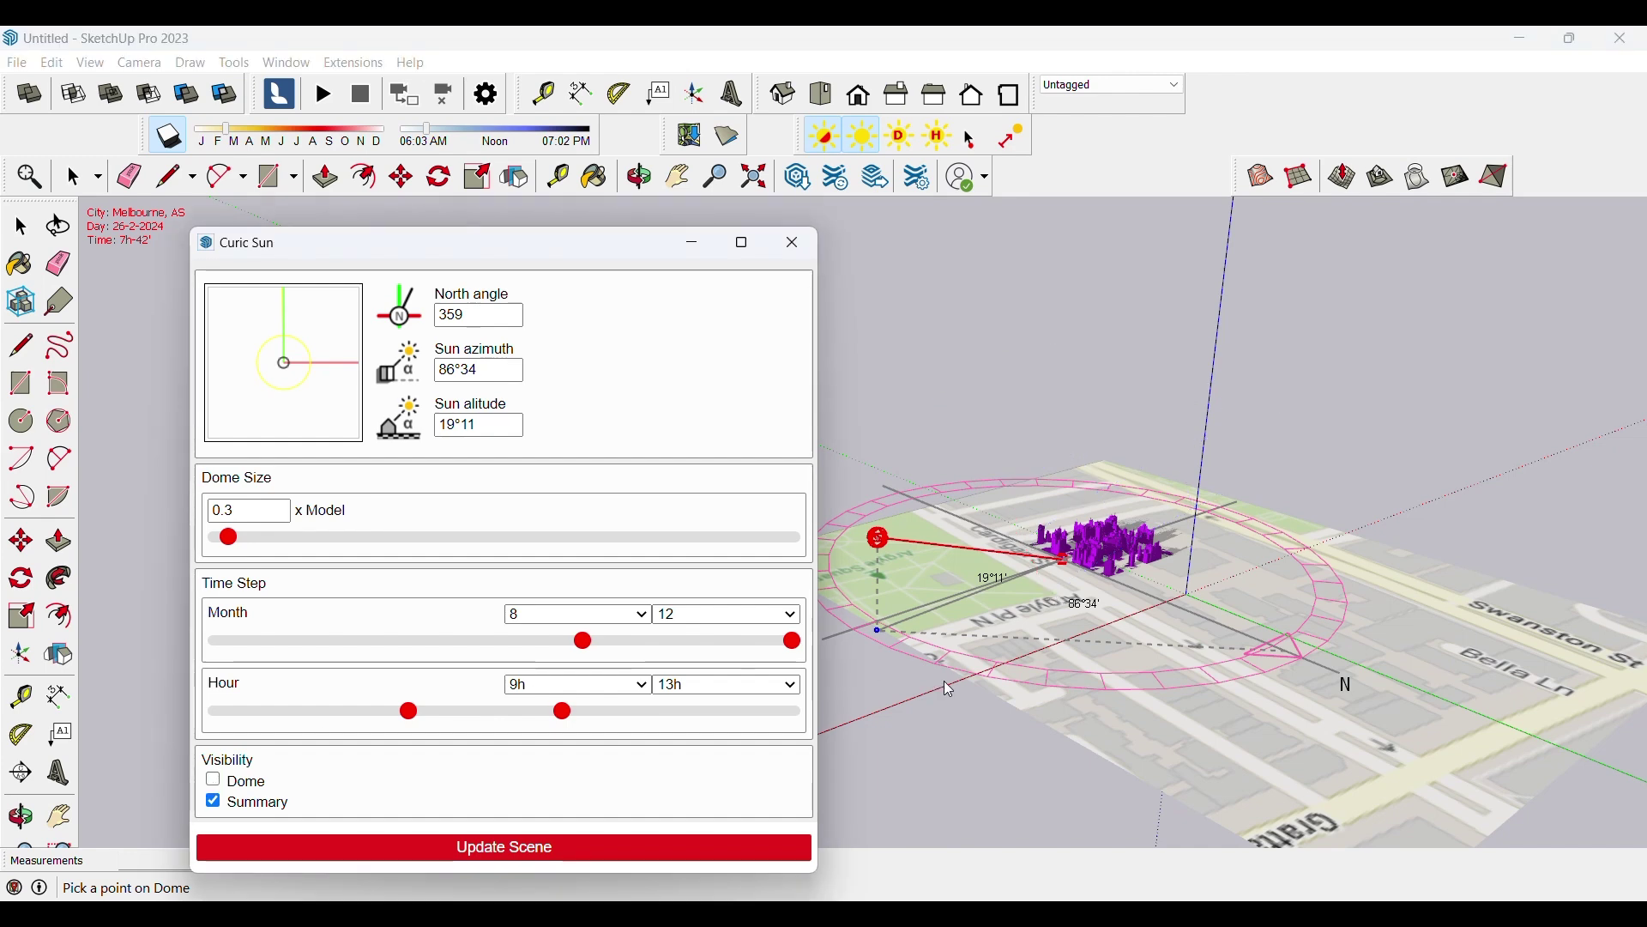
pyautogui.scroll(3, 1118, 567)
pyautogui.scroll(2, 1118, 567)
pyautogui.moveTo(1118, 567); pyautogui.dragTo(944, 695, button='middle')
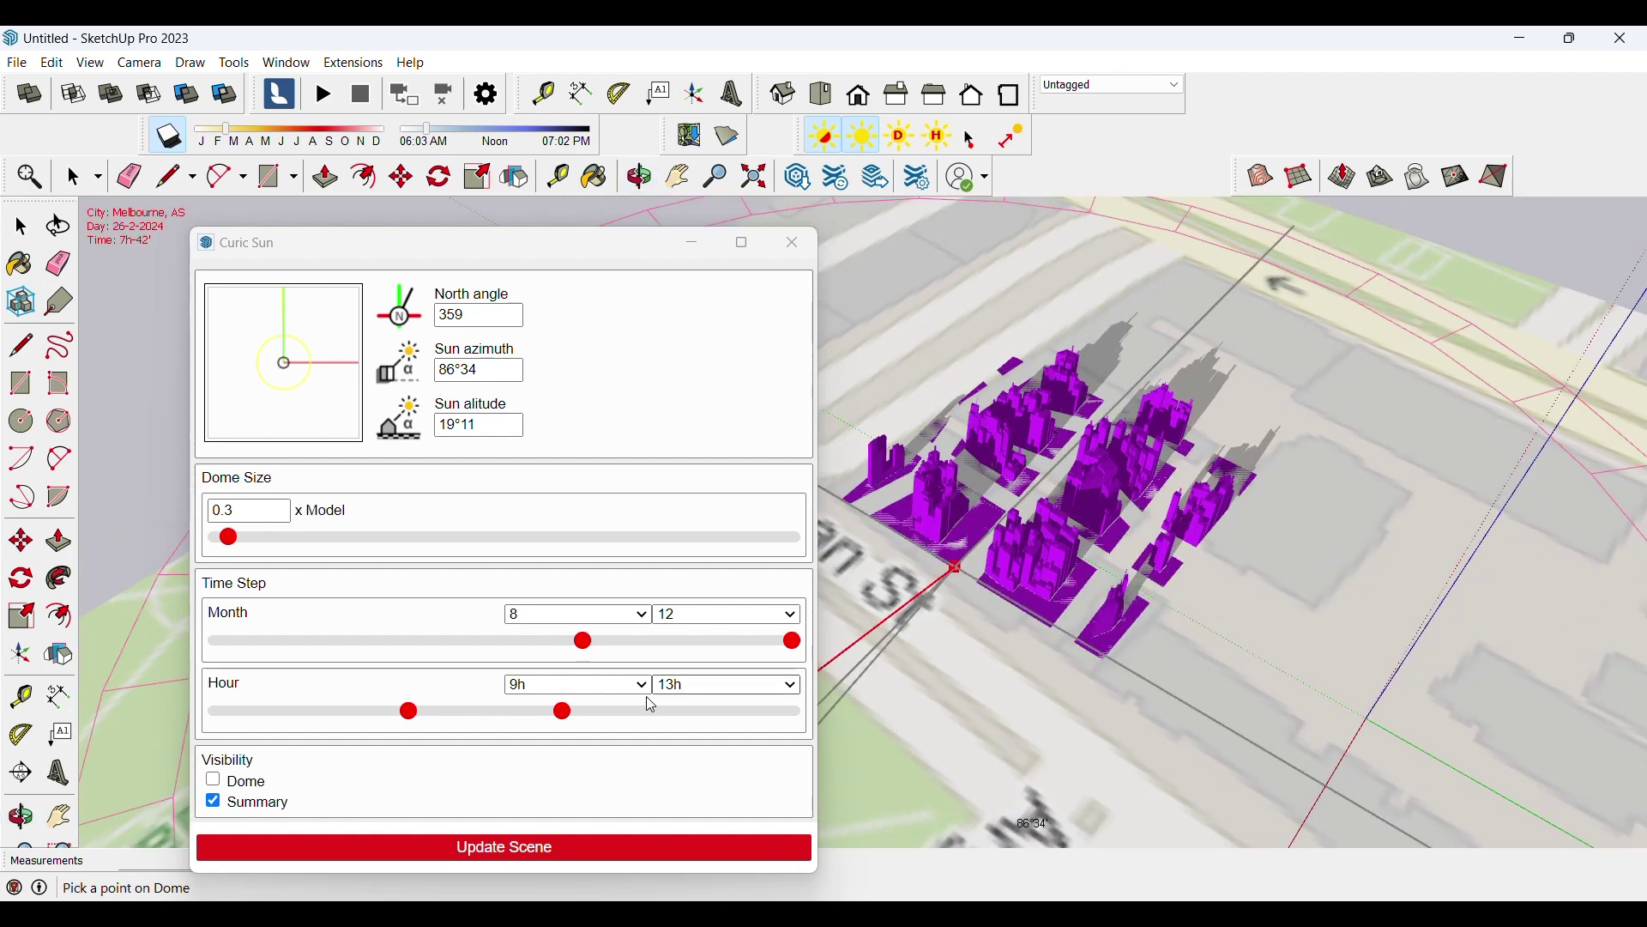
pyautogui.click(213, 780)
pyautogui.scroll(-5, 1197, 589)
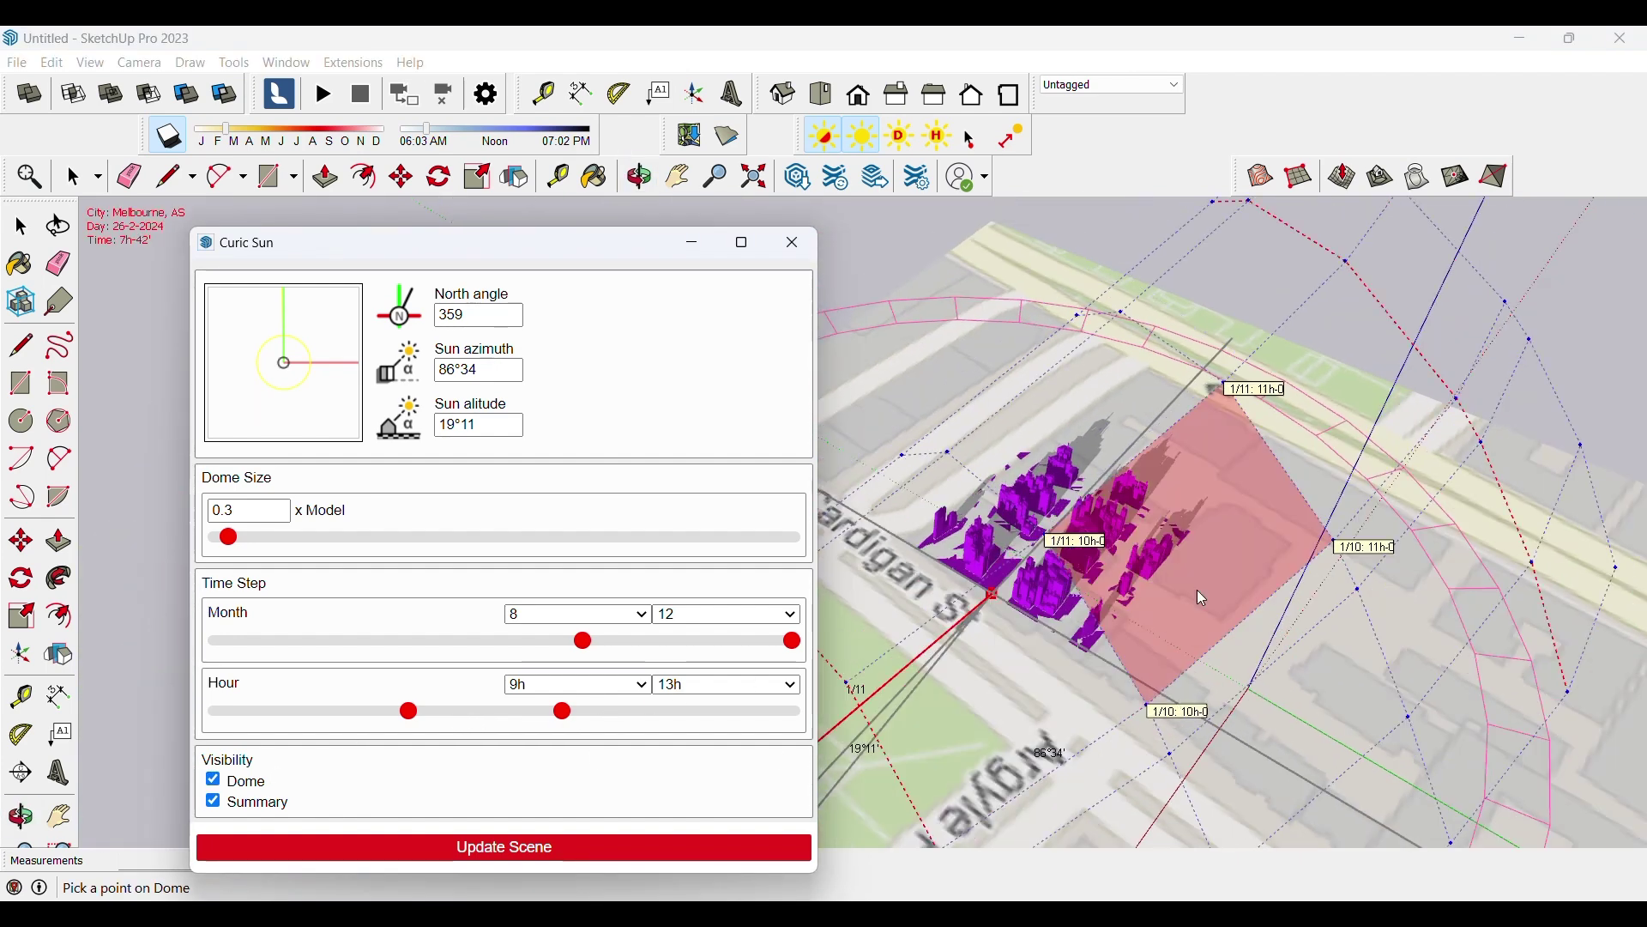
pyautogui.moveTo(1088, 597); pyautogui.dragTo(858, 613, button='middle')
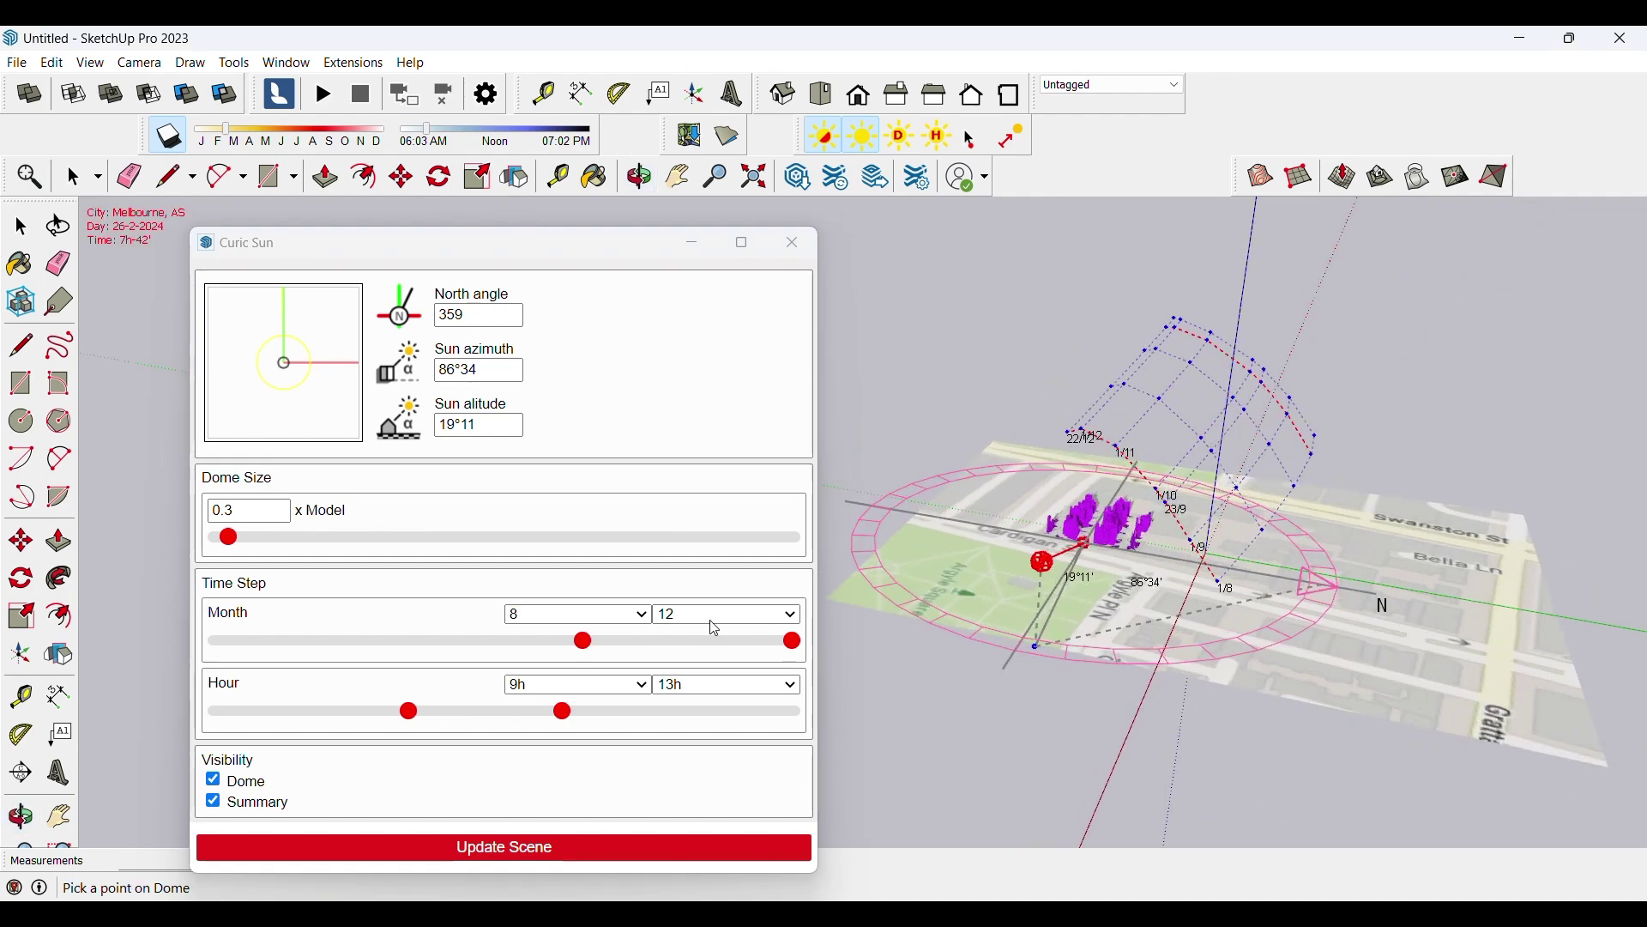
# Change the dome range to months 2–12 and hours 9h–15h, viewing the site from above.
pyautogui.moveTo(583, 650); pyautogui.dragTo(284, 645)
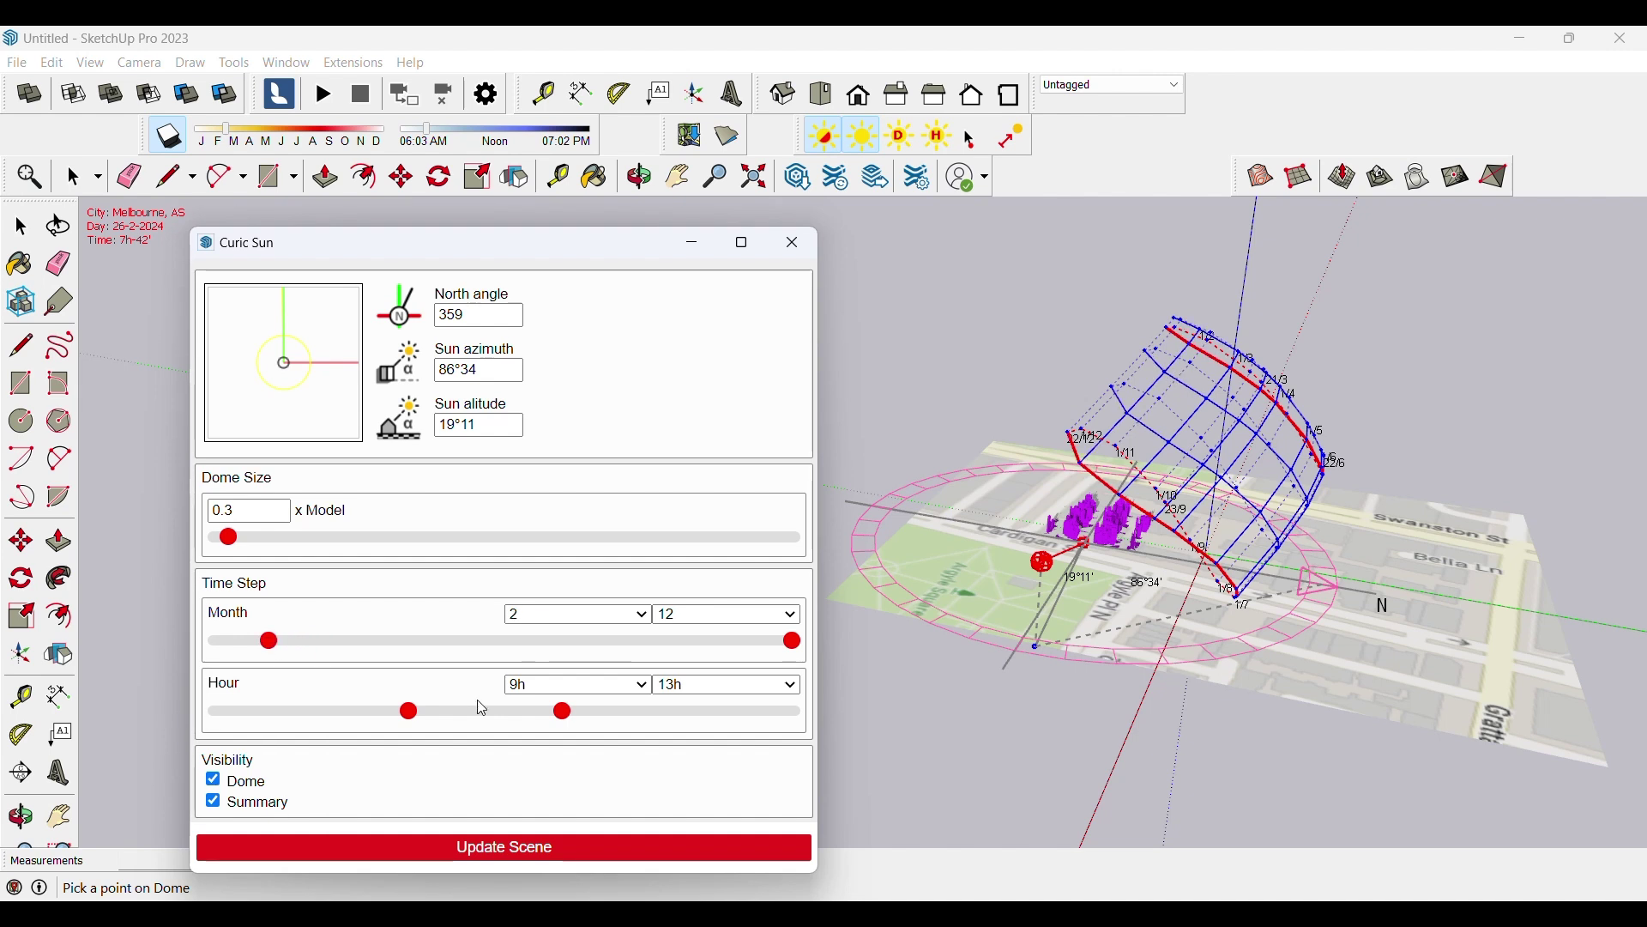
pyautogui.moveTo(564, 714); pyautogui.dragTo(641, 713)
pyautogui.moveTo(470, 316); pyautogui.dragTo(447, 316)
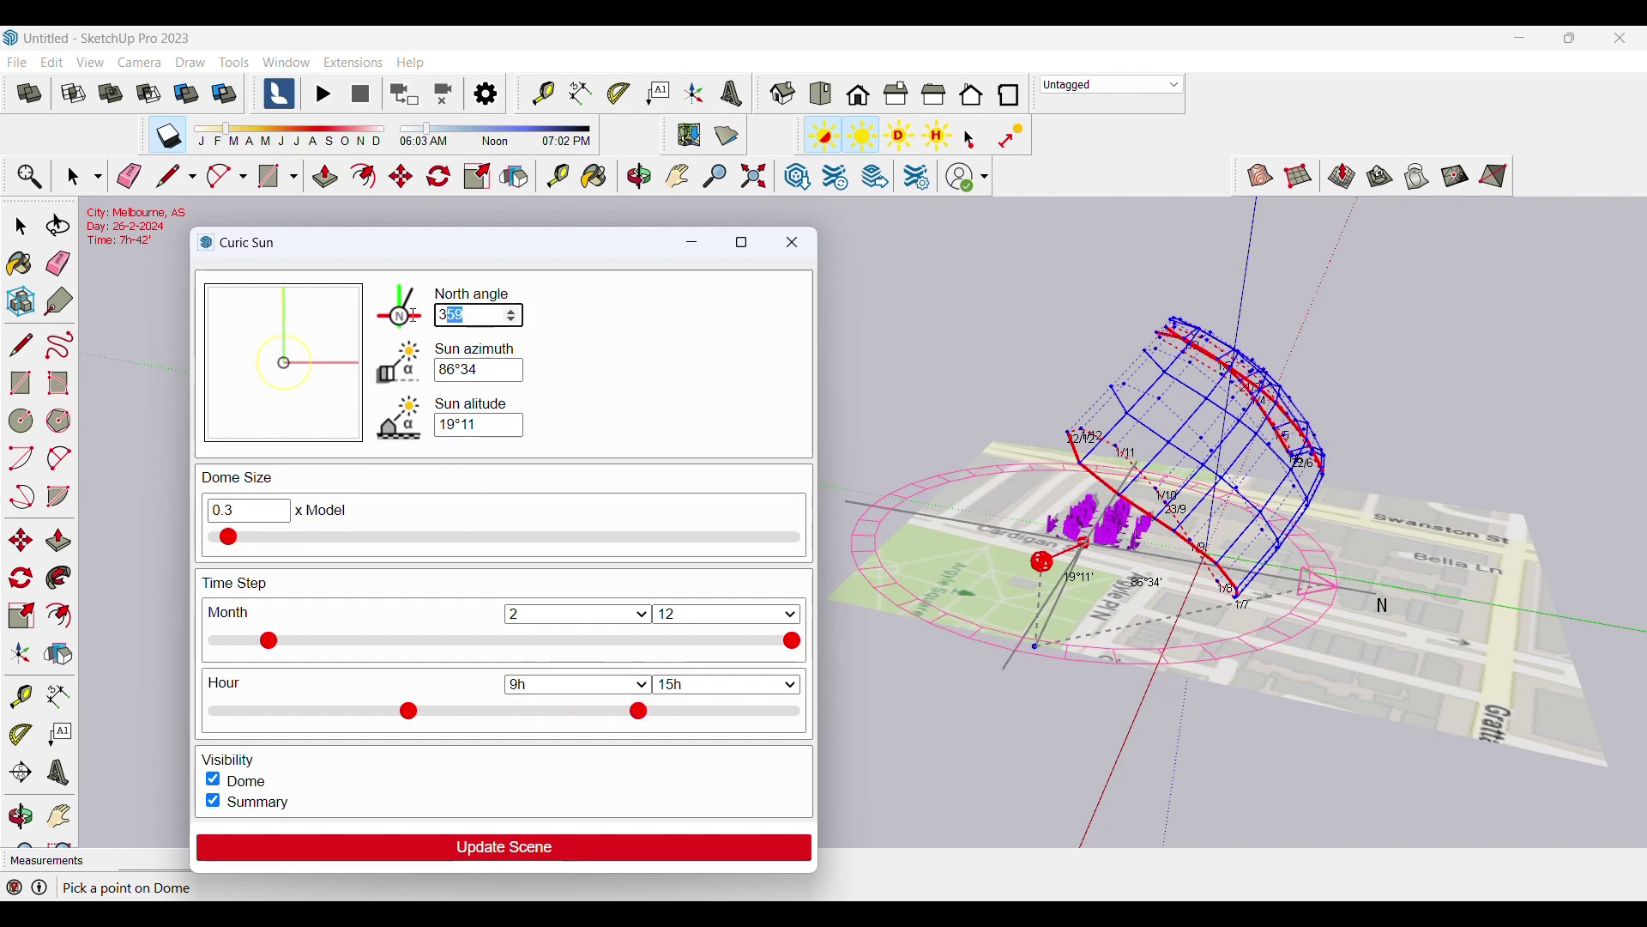
pyautogui.moveTo(1287, 639); pyautogui.dragTo(1350, 601, button='middle')
pyautogui.scroll(5, 1350, 601)
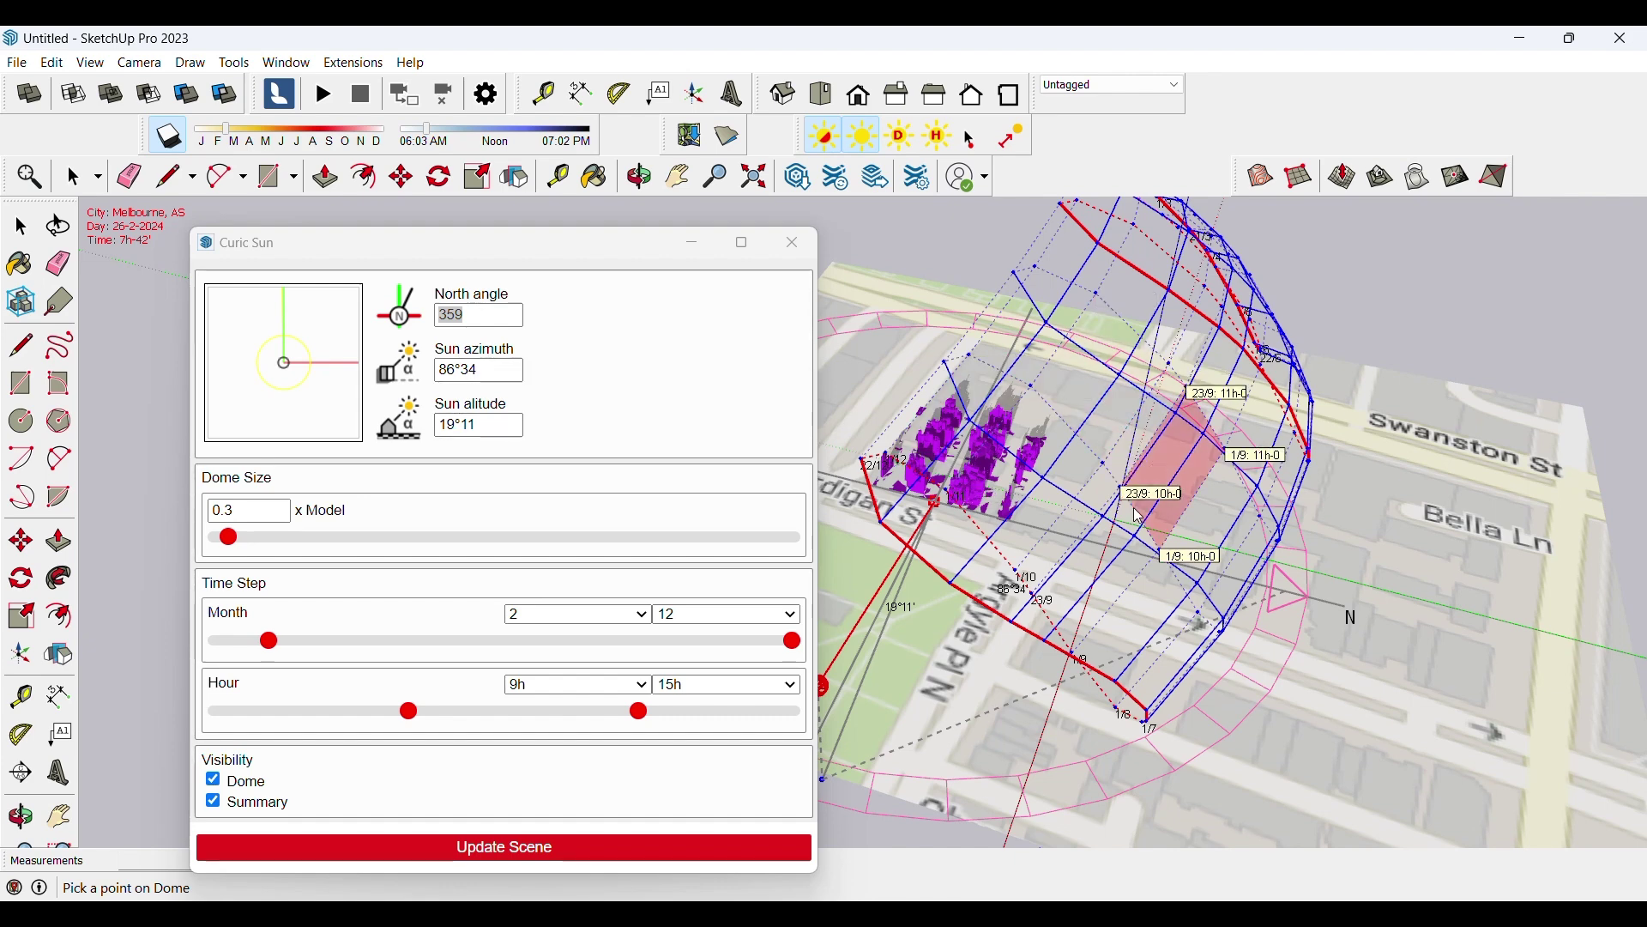
pyautogui.scroll(-4, 1151, 575)
pyautogui.moveTo(1151, 575); pyautogui.dragTo(1299, 777, button='middle')
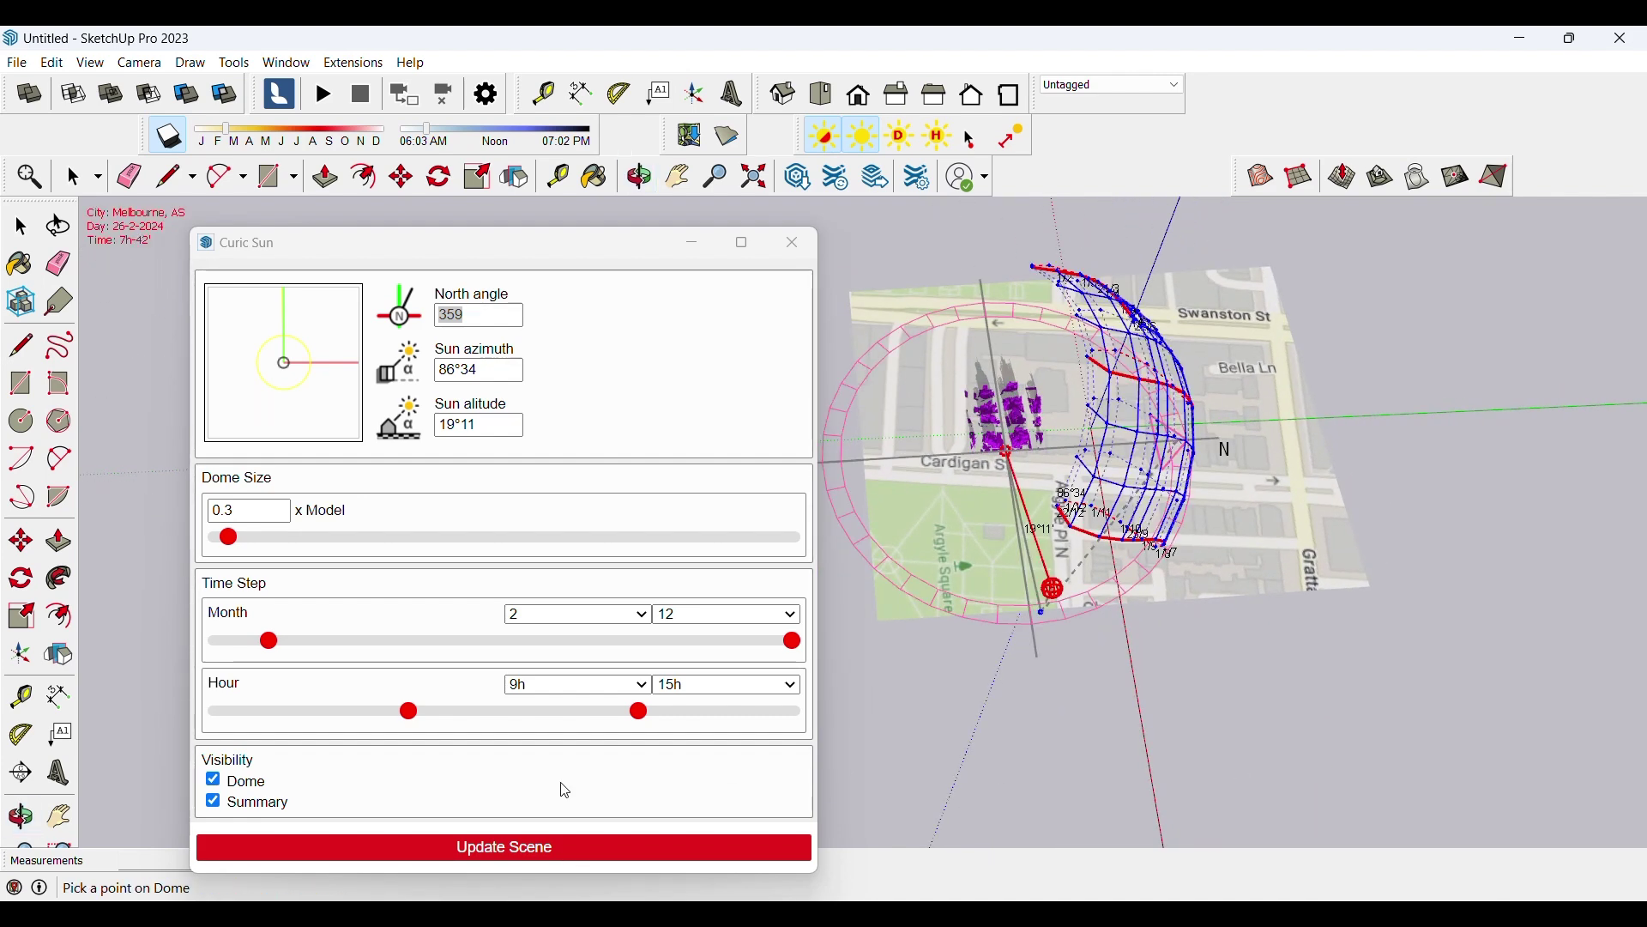
# Close the Curic Sun dialog and zoom in on the purple buildings.
pyautogui.click(790, 245)
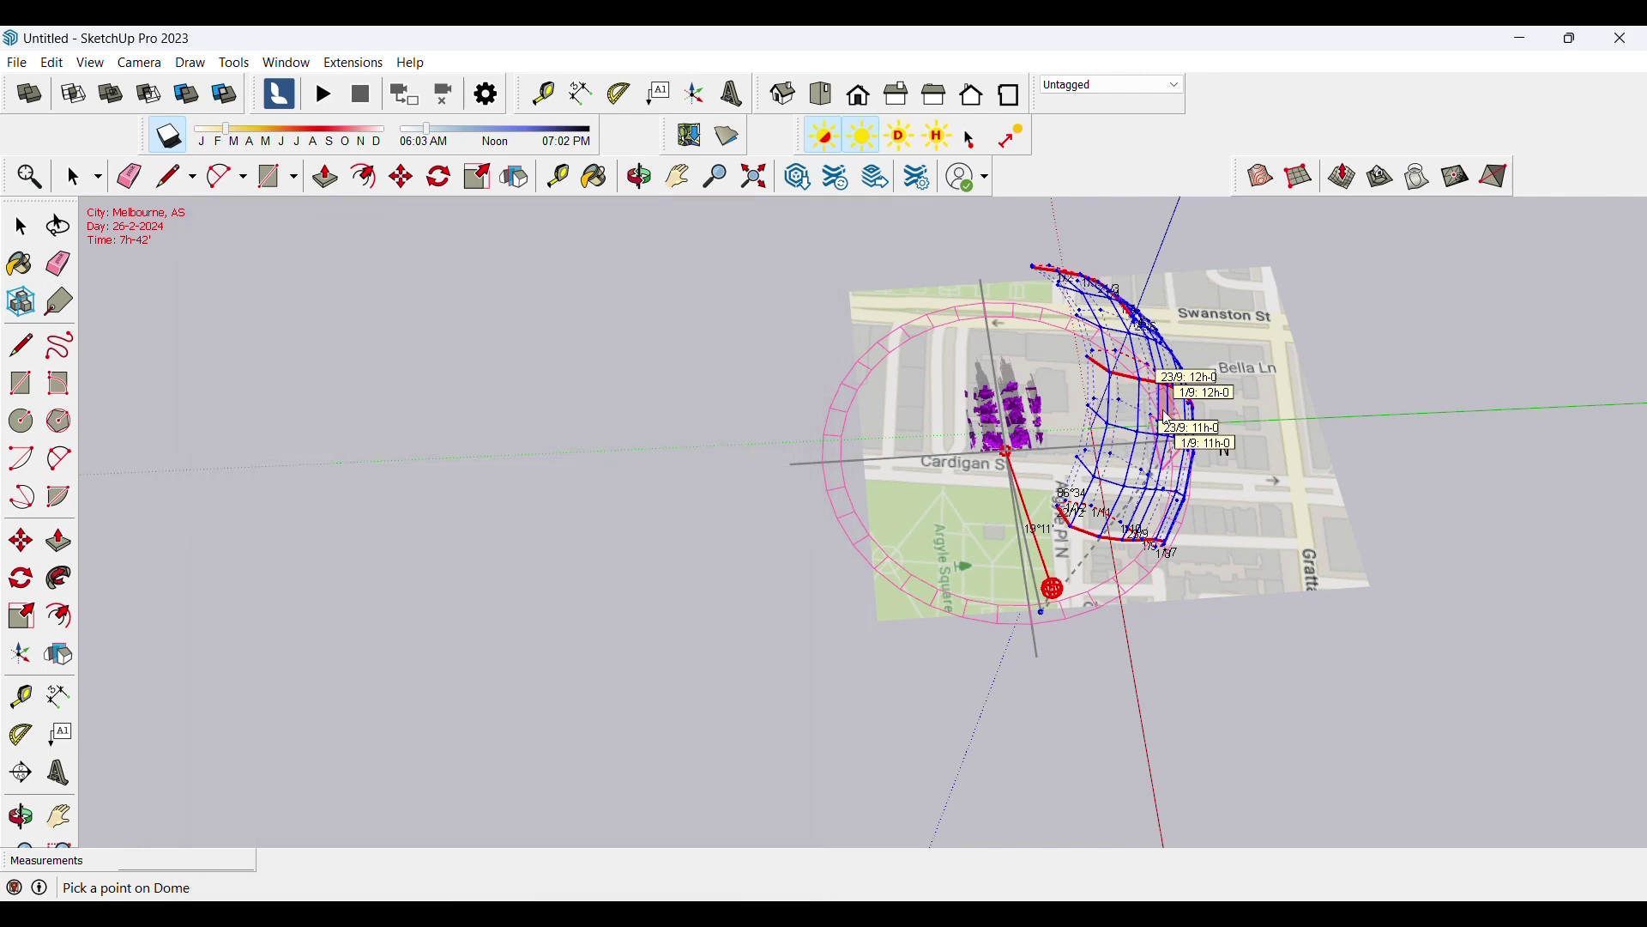
pyautogui.scroll(5, 809, 528)
pyautogui.scroll(3, 809, 528)
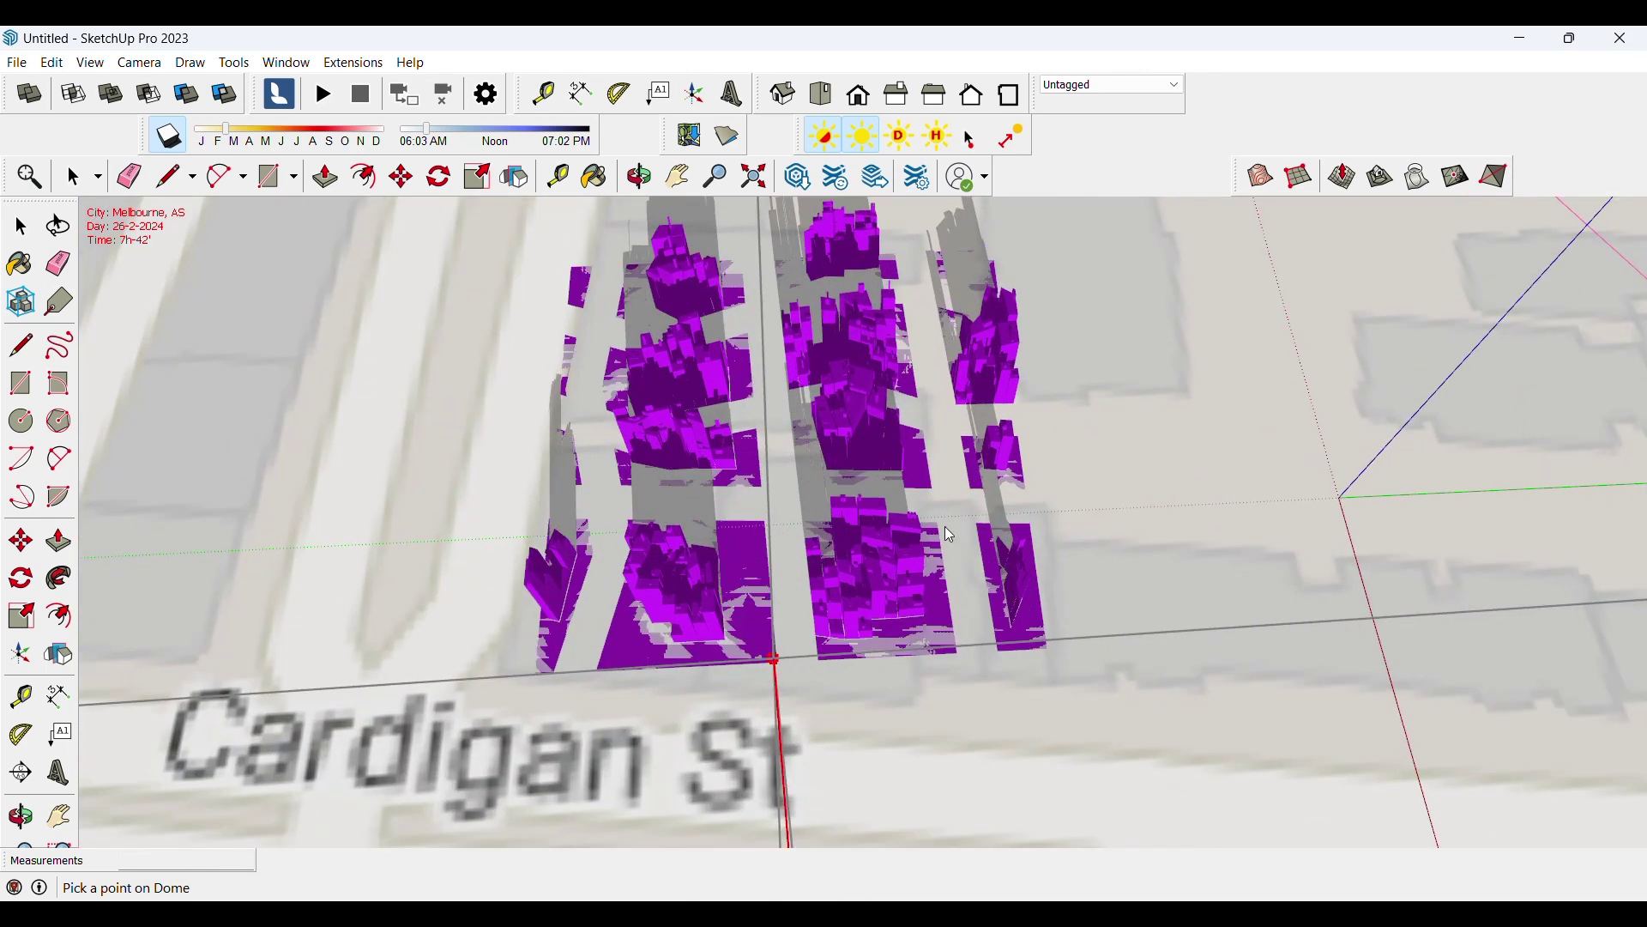